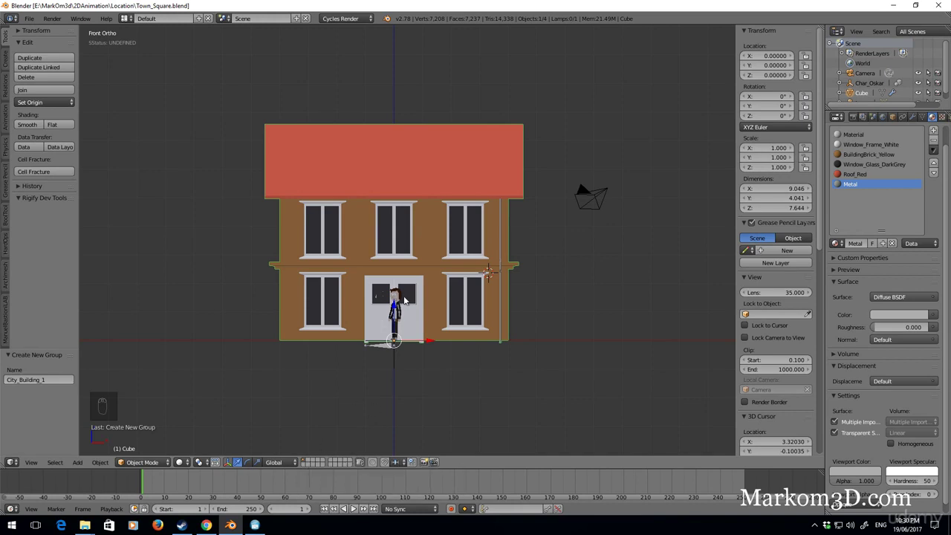
Move the finished building to the second layer while keeping the first layer displayed.
key(m)
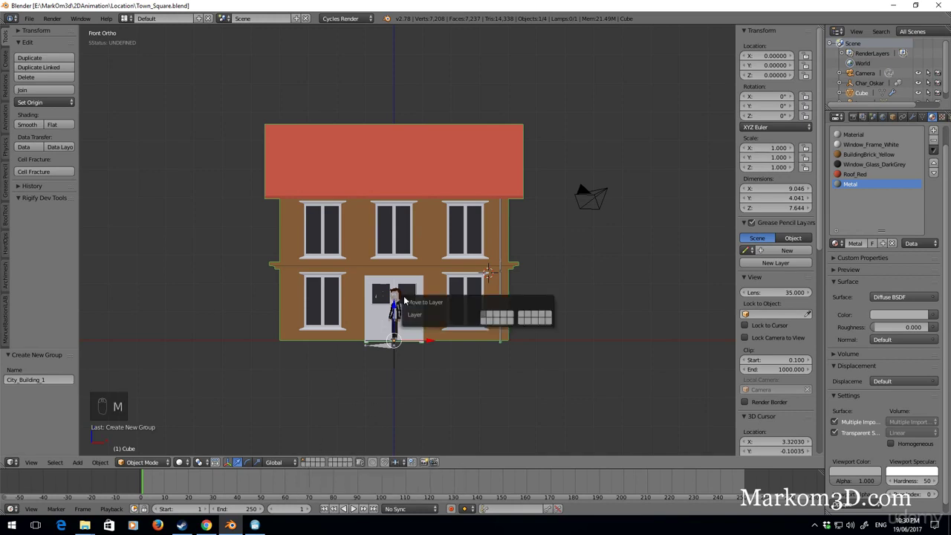
click(488, 318)
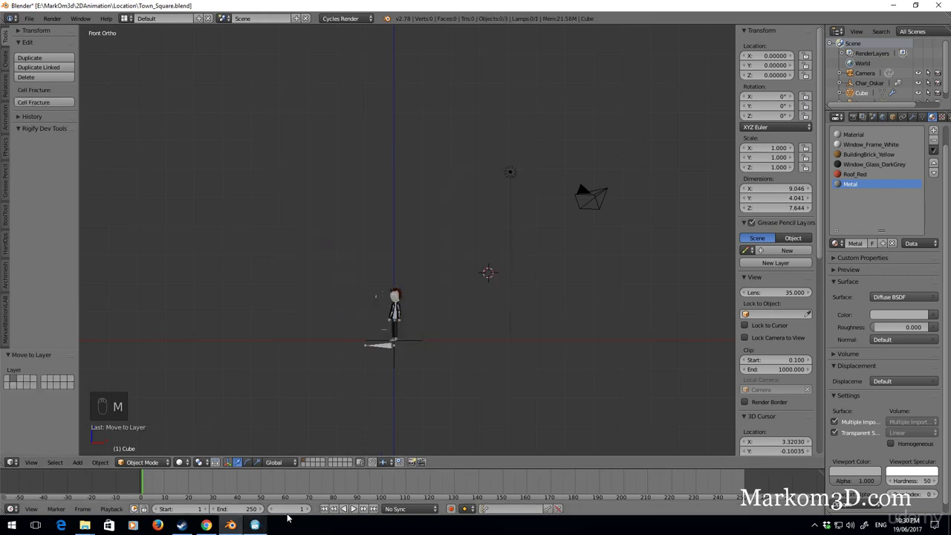
click(307, 460)
click(306, 460)
Snap the 3D cursor to the scene center and add a cube mesh there.
scroll(401, 334, up, 2)
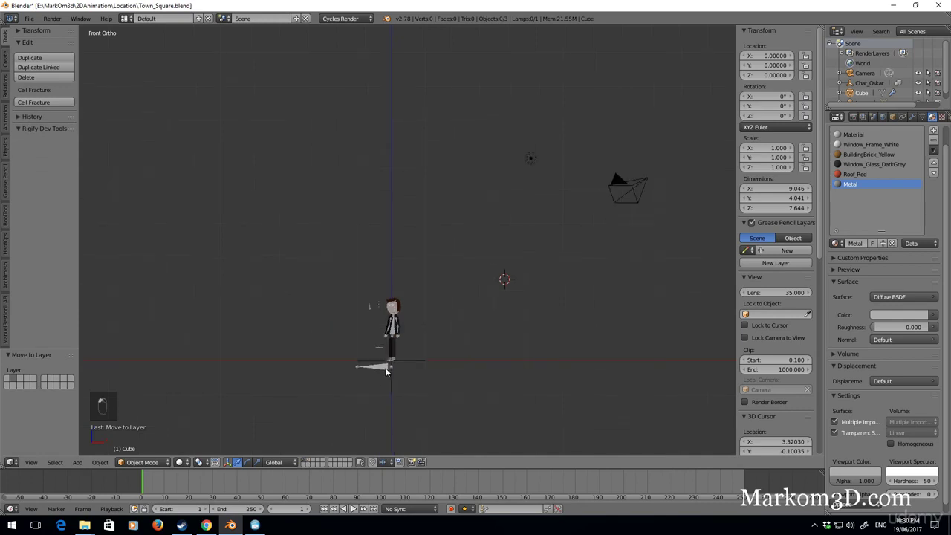
shift+middle_drag(402, 337, 409, 302)
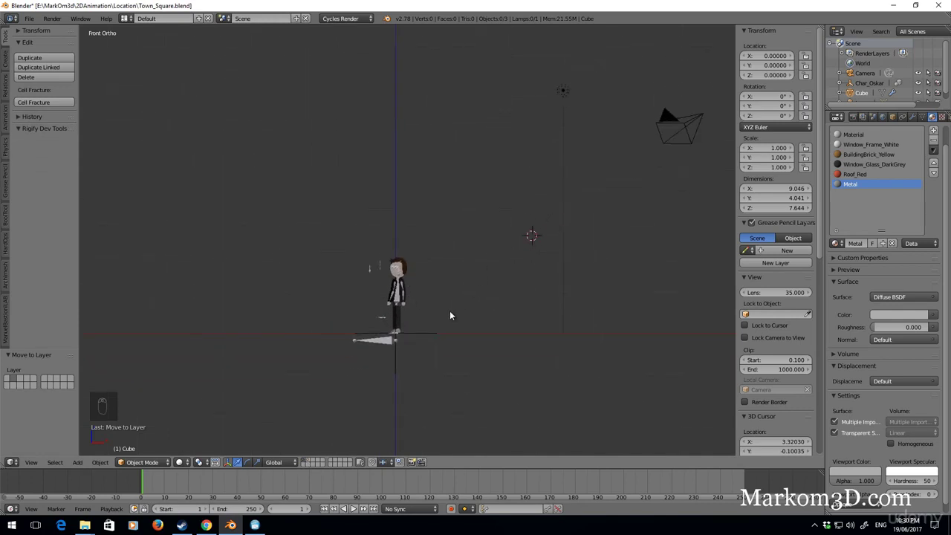
key(shift+s)
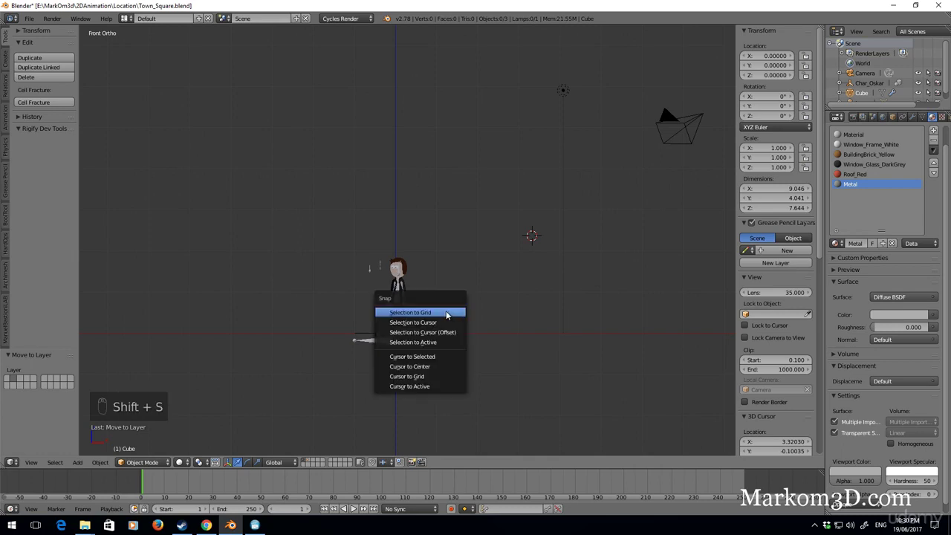
click(430, 364)
key(shift+a)
mouse_move(430, 357)
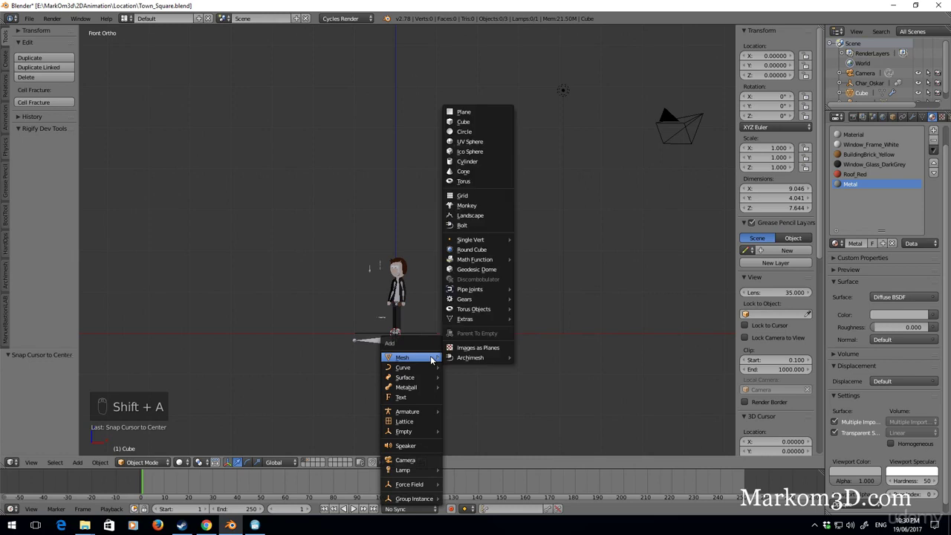
click(475, 121)
In Edit Mode, move the cube's whole mesh 1 unit along Z and 1 unit along Y.
middle_drag(468, 338, 462, 372)
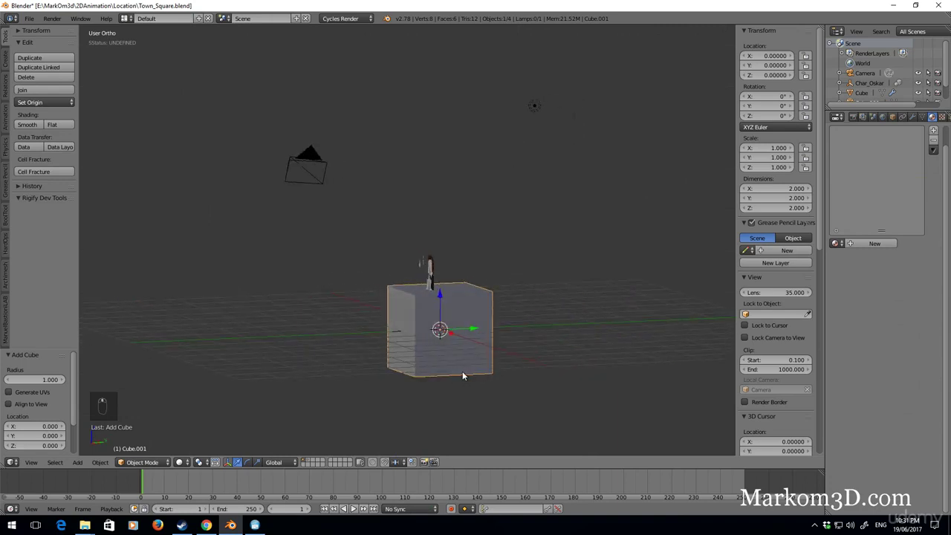
key(Tab)
key(g)
key(z)
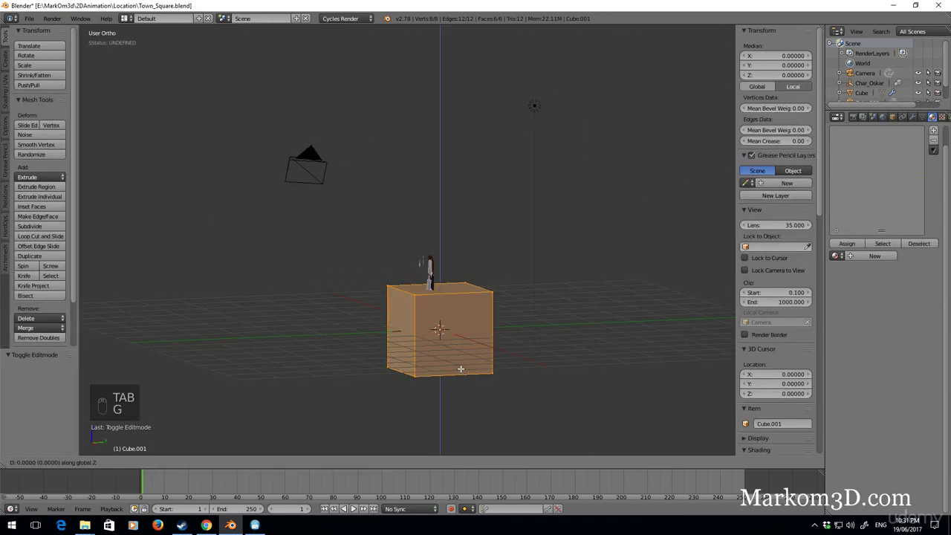
key(1)
key(Return)
key(g)
key(y)
key(1)
key(Return)
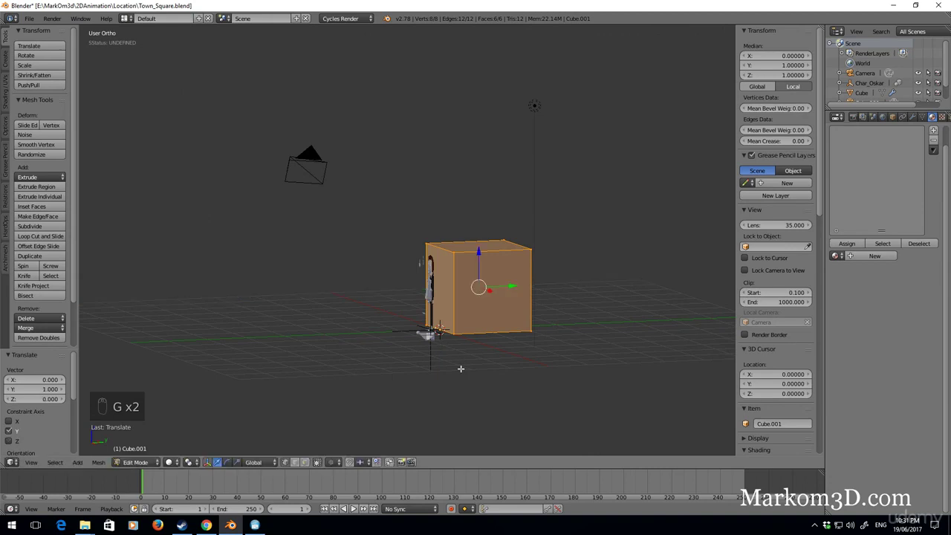
Select the cube's top face in face select mode and raise it 0.5 units along Z.
middle_drag(424, 329, 488, 337)
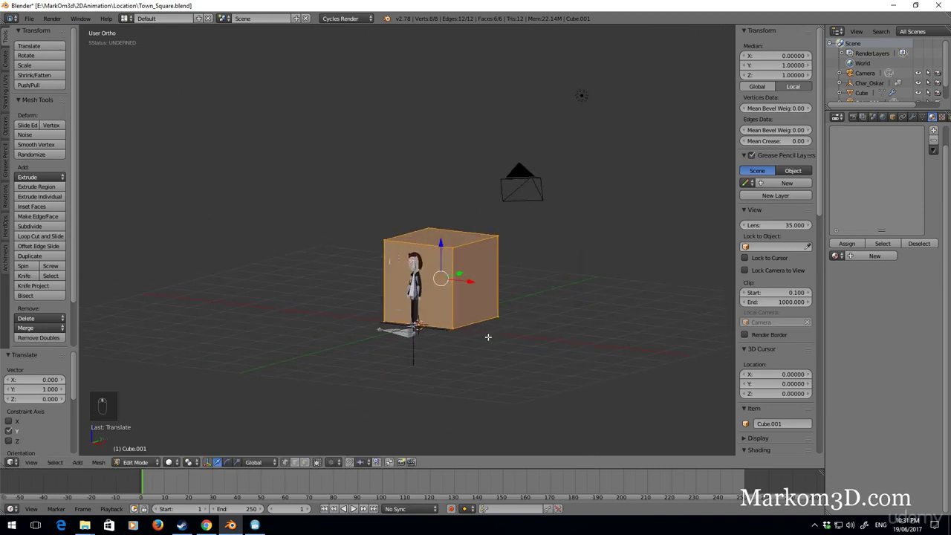
key(KP_3)
key(KP_1)
scroll(485, 341, up, 4)
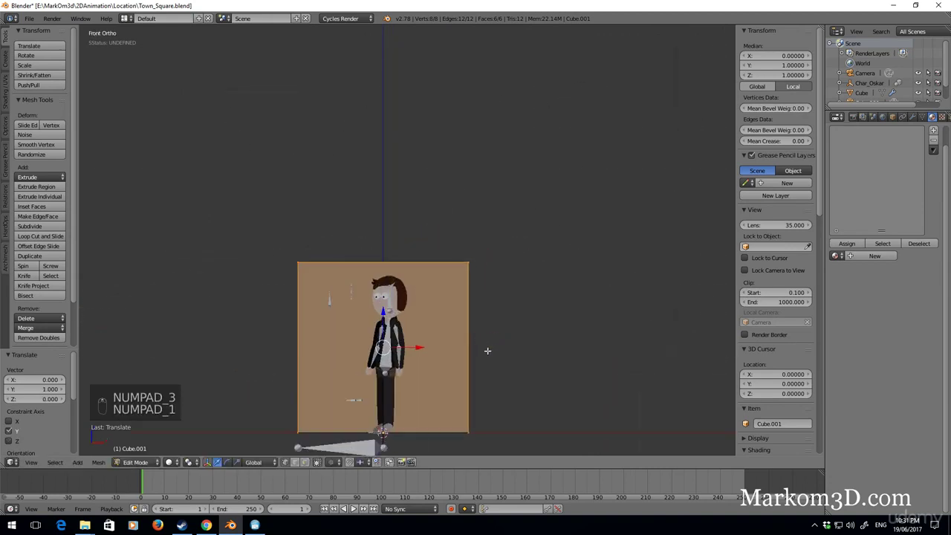
middle_drag(390, 227, 391, 242)
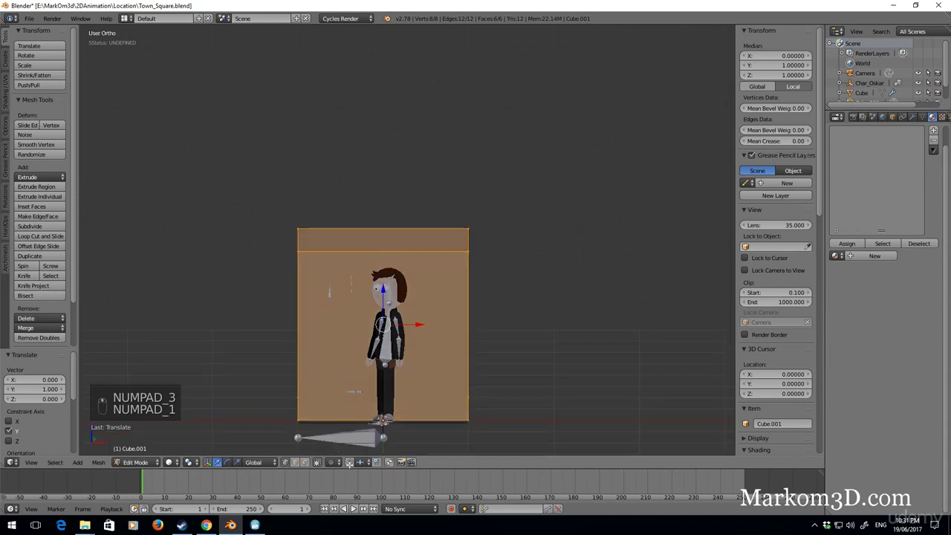
click(303, 462)
right_click(386, 238)
key(g)
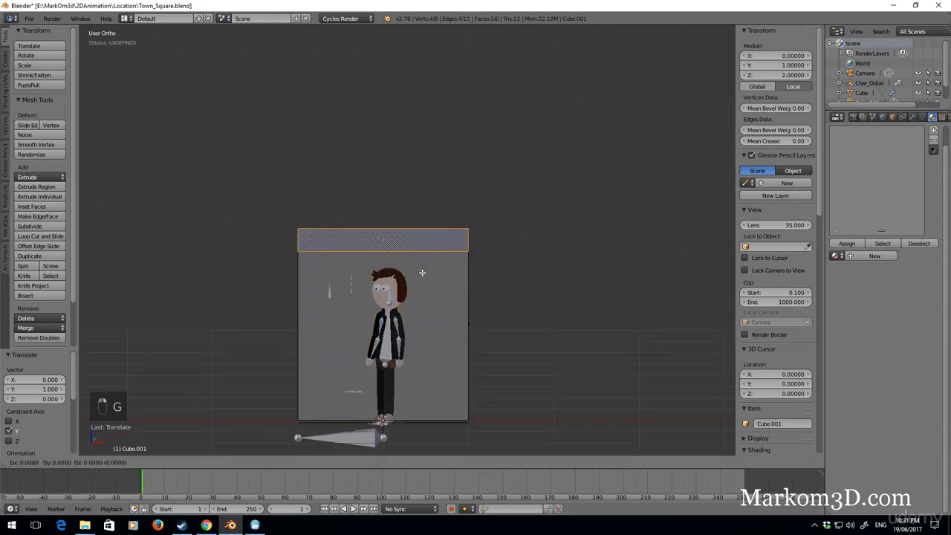
key(ctrl+z)
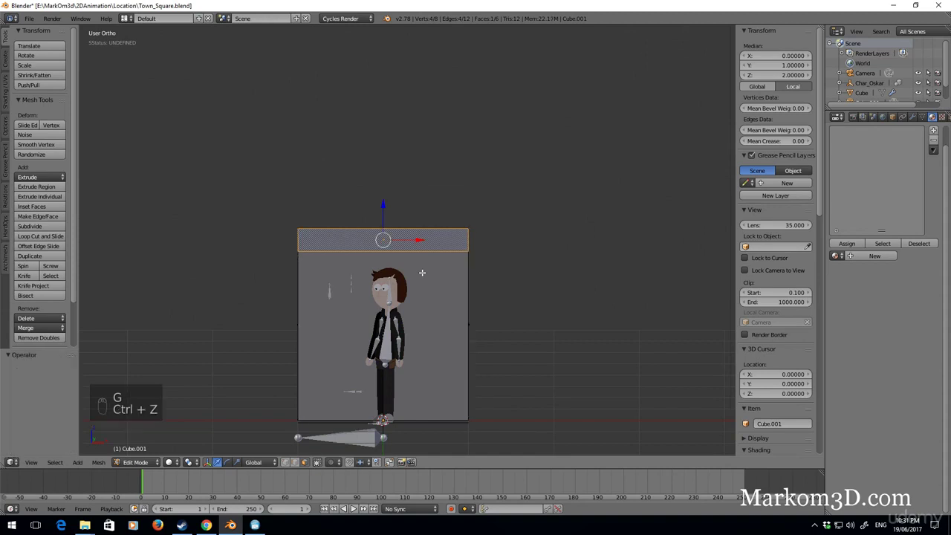
text(gz.5)
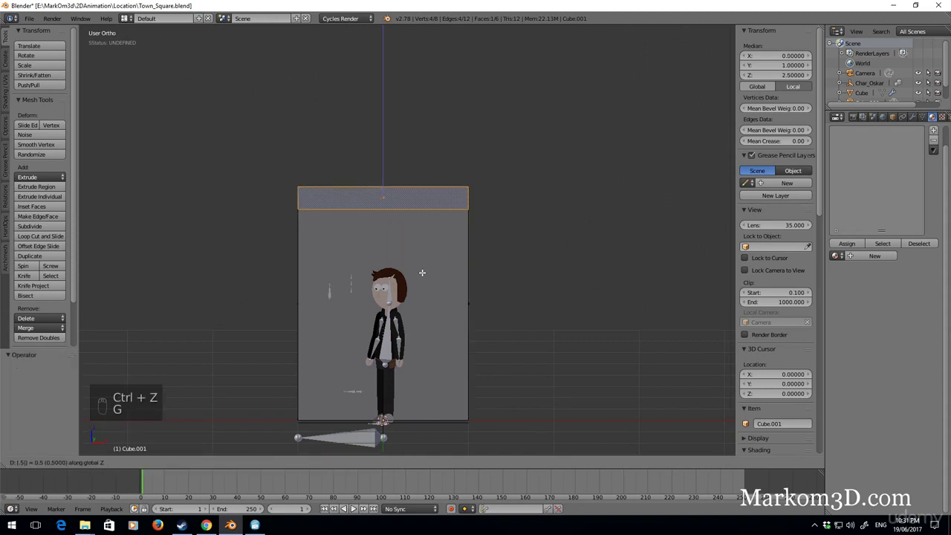
key(Return)
Select the entire linked mesh of the box and scale it by 5 along X.
middle_drag(465, 300, 445, 305)
scroll(445, 304, down, 1)
right_click(467, 295)
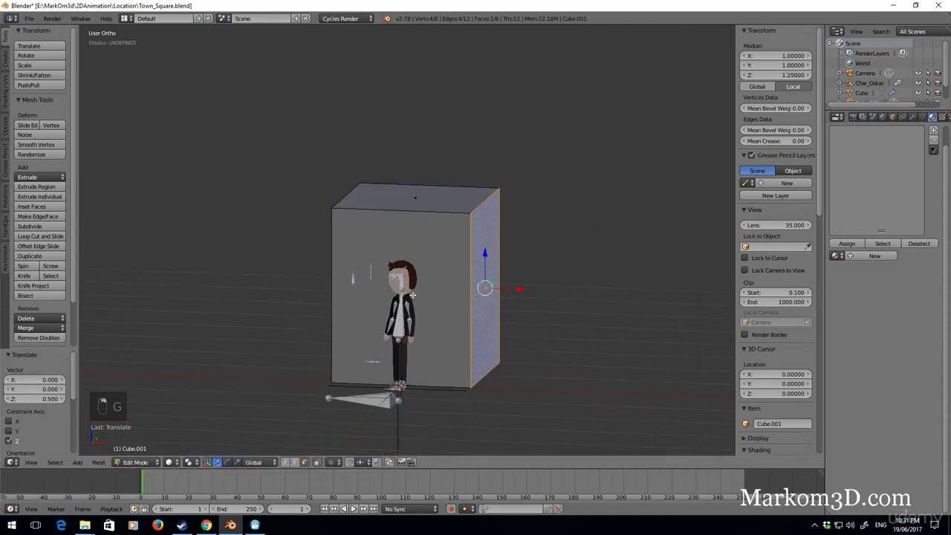
key(ctrl+l)
key(KP_3)
key(KP_1)
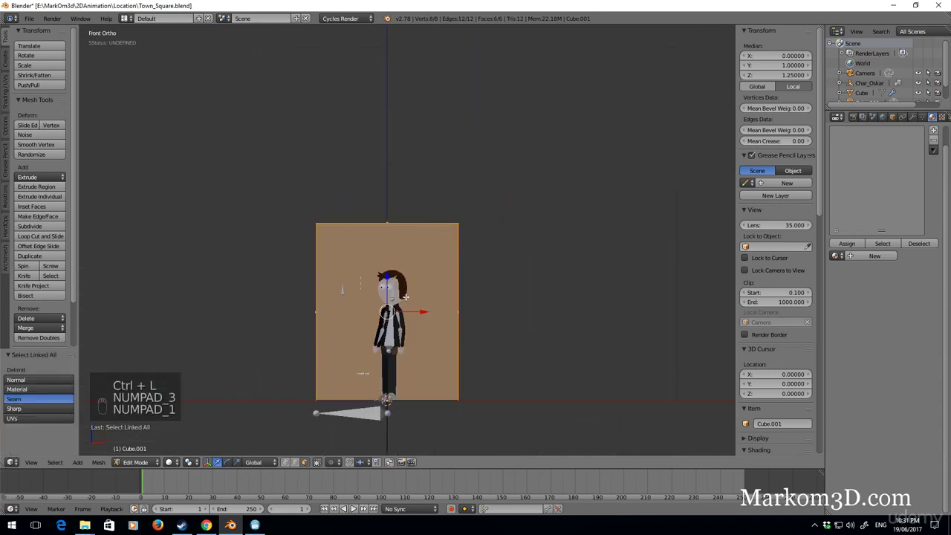
key(s)
text(x)
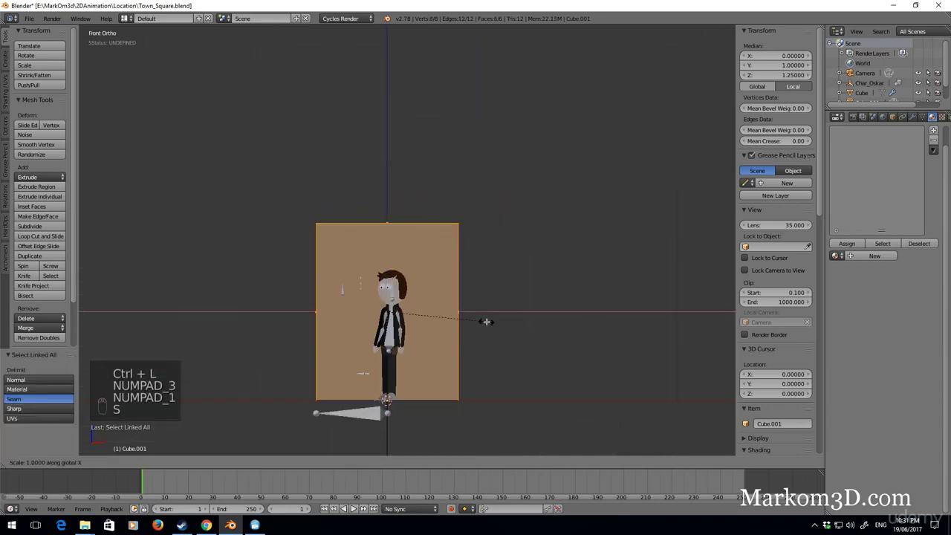
text(5)
key(Return)
Extrude the block's top face upward by 2.5 units twice to form two more floors.
scroll(487, 333, down, 2)
key(z)
key(z)
scroll(487, 333, up, 3)
middle_drag(434, 273, 421, 247)
right_click(421, 246)
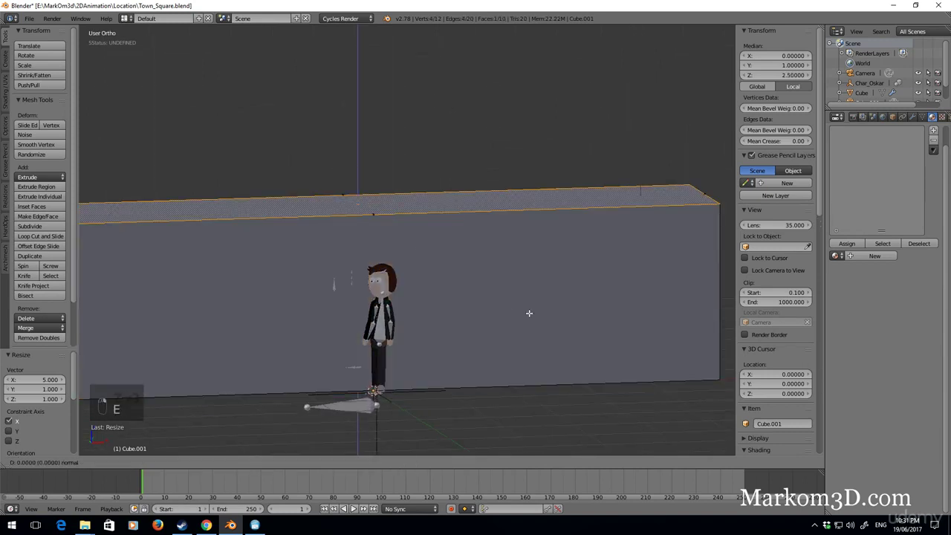
text(e2.5)
key(Return)
text(e2.5)
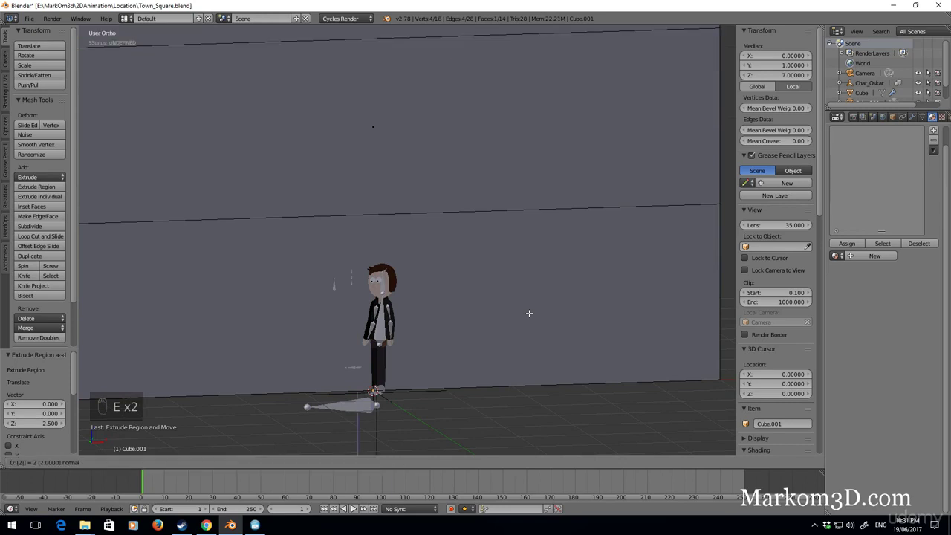
key(Return)
scroll(481, 312, down, 4)
middle_drag(448, 332, 441, 314)
scroll(422, 298, up, 2)
scroll(441, 314, up, 1)
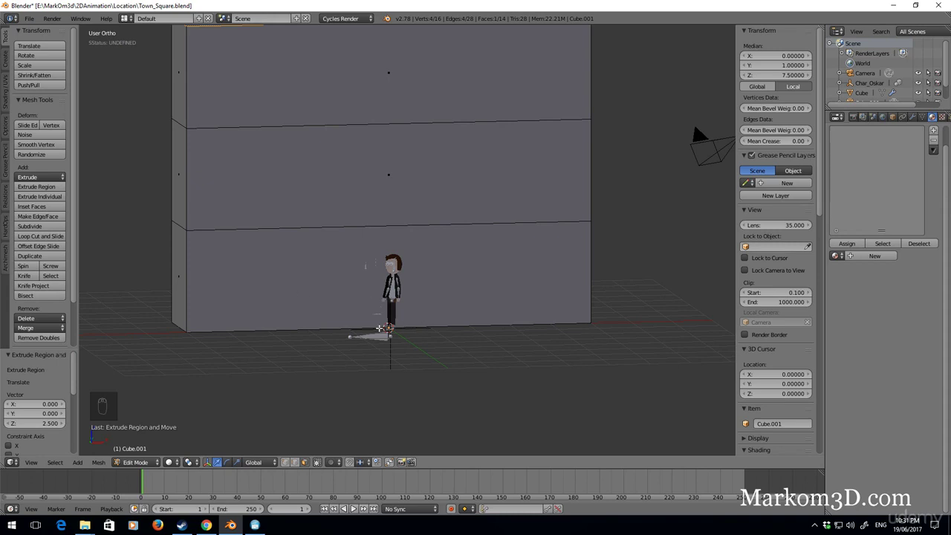
key(ctrl+r)
scroll(378, 327, up, 1)
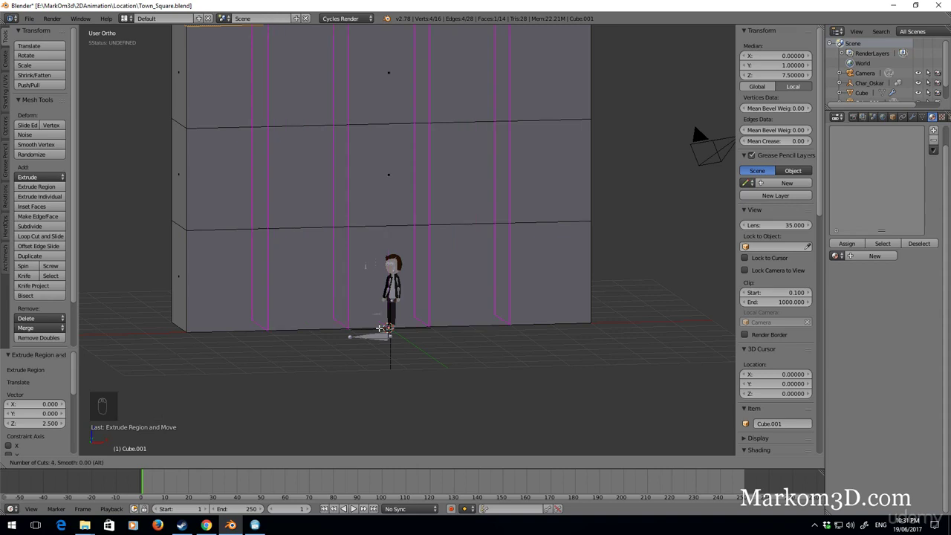
click(383, 328)
key(ctrl+z)
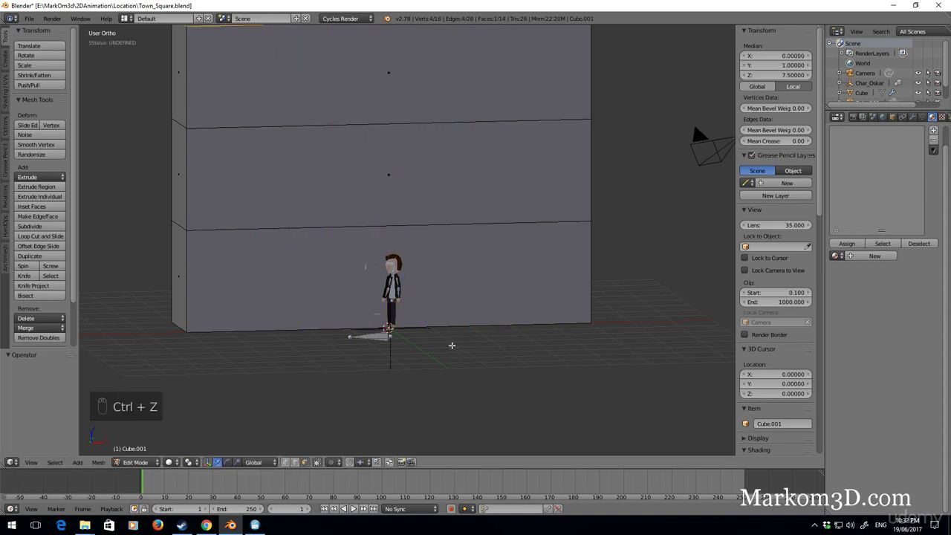
Add four evenly spaced vertical loop cuts without sliding, dividing the building's front into five columns.
key(ctrl+r)
scroll(450, 344, up, 1)
scroll(449, 344, up, 1)
click(450, 344)
right_click(453, 344)
From the front view in face select mode, select all five front faces of the ground floor.
scroll(453, 344, up, 2)
middle_drag(453, 344, 411, 334)
key(KP_3)
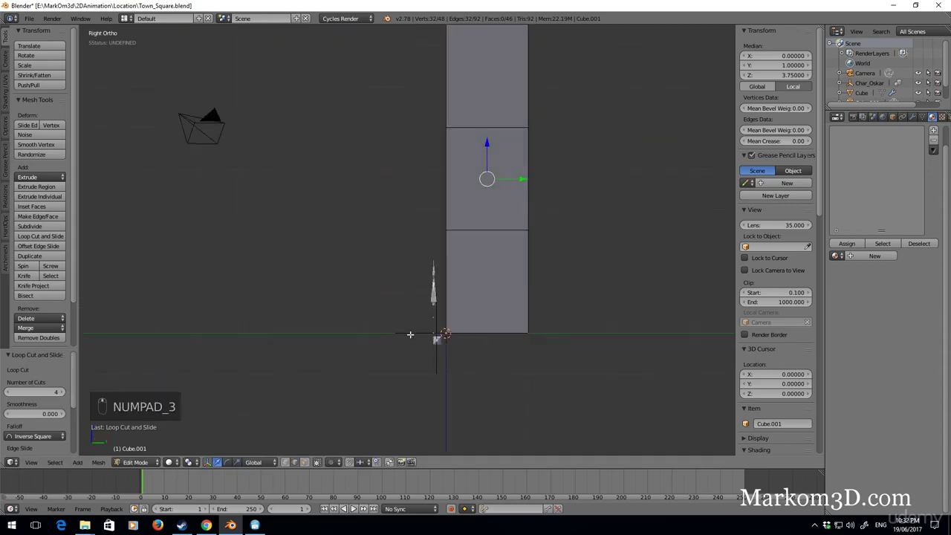
key(KP_1)
scroll(427, 359, up, 3)
click(307, 462)
right_click(237, 289)
shift+right_click(326, 293)
shift+right_click(446, 293)
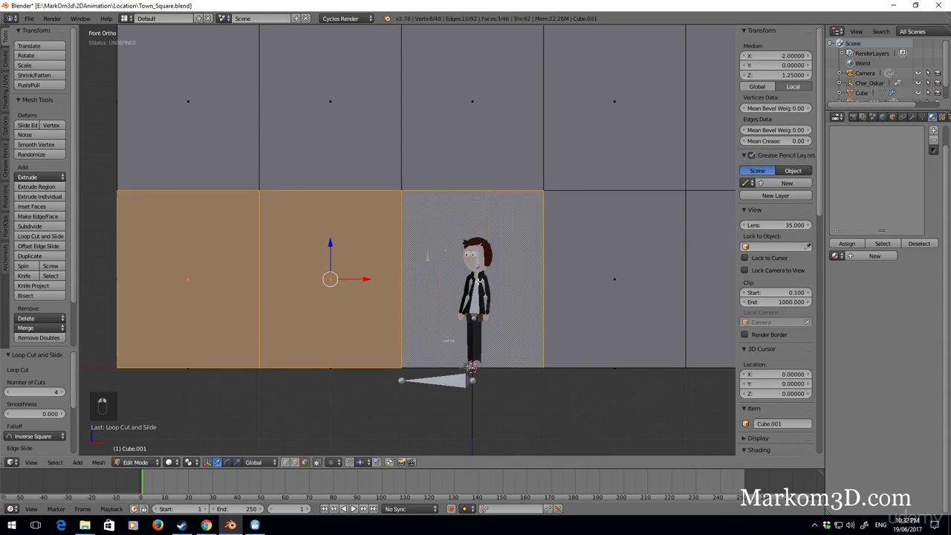
shift+right_click(672, 253)
scroll(684, 274, down, 2)
shift+right_click(683, 273)
Add all the front faces of the middle and top floors to the selection.
shift+right_click(625, 157)
shift+right_click(550, 153)
shift+right_click(452, 149)
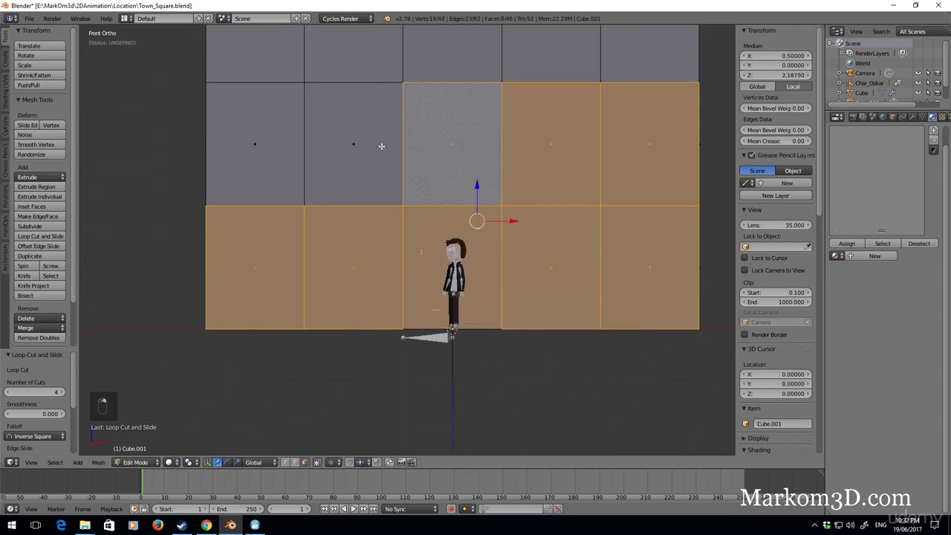
shift+right_click(353, 144)
shift+right_click(284, 141)
shift+middle_drag(336, 150, 348, 243)
shift+right_click(290, 132)
shift+right_click(364, 137)
shift+right_click(462, 141)
shift+right_click(562, 144)
shift+right_click(657, 148)
Duplicate the selected front faces and move the copy about 2.42 units out from the wall along negative Y.
middle_drag(537, 259, 569, 290)
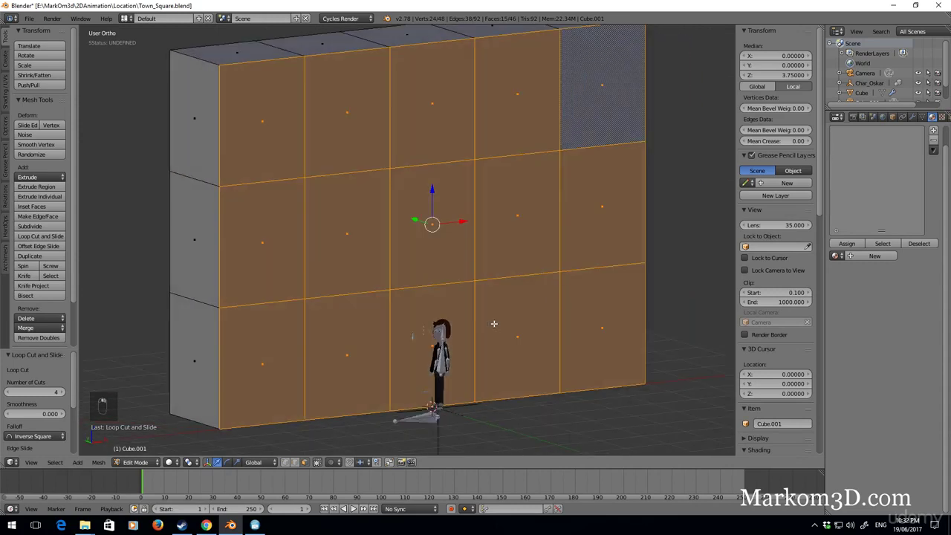
key(shift+d)
key(x)
key(y)
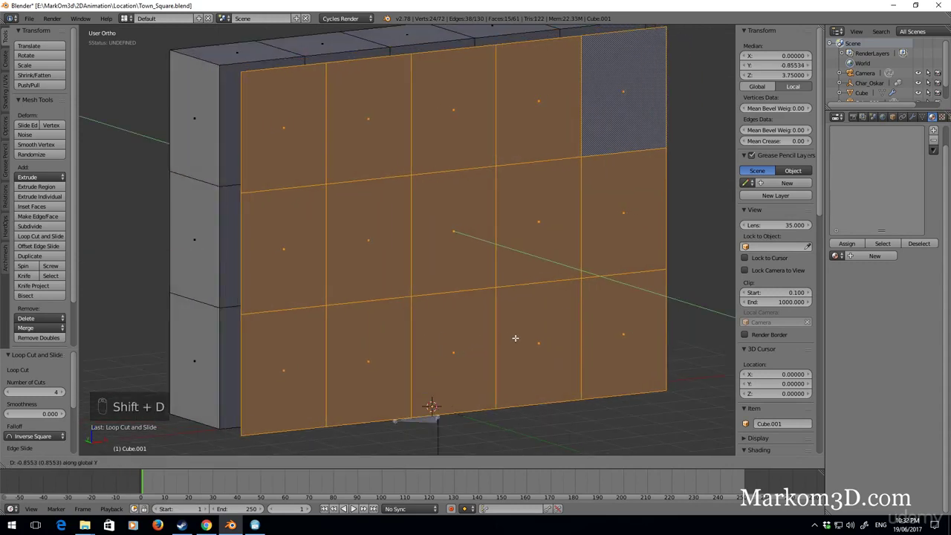
click(548, 361)
Inset the duplicated faces individually with a thickness of about 0.33.
middle_drag(548, 361, 566, 370)
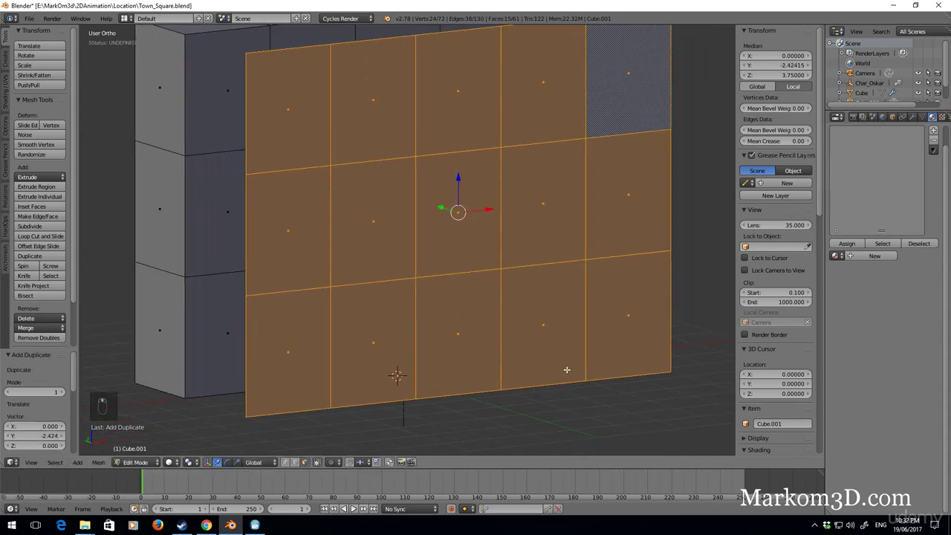
key(i)
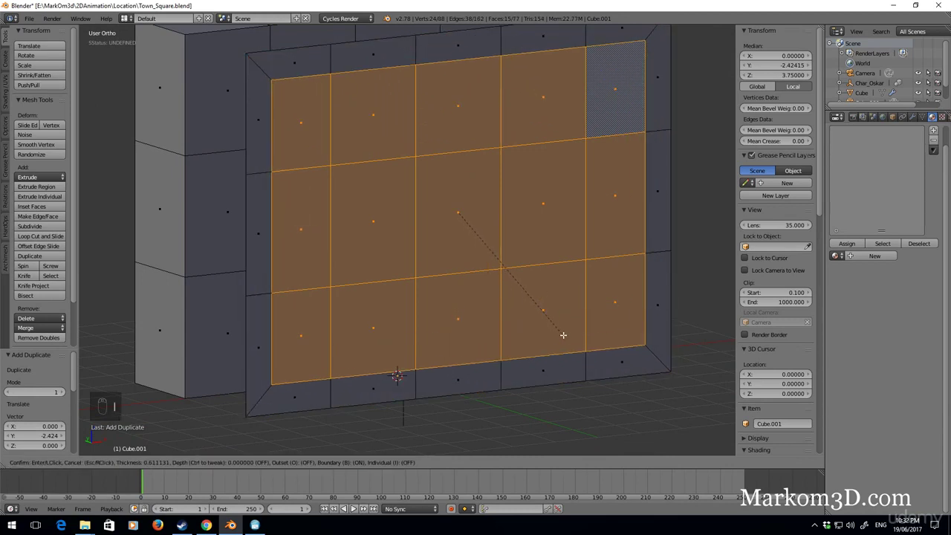
key(i)
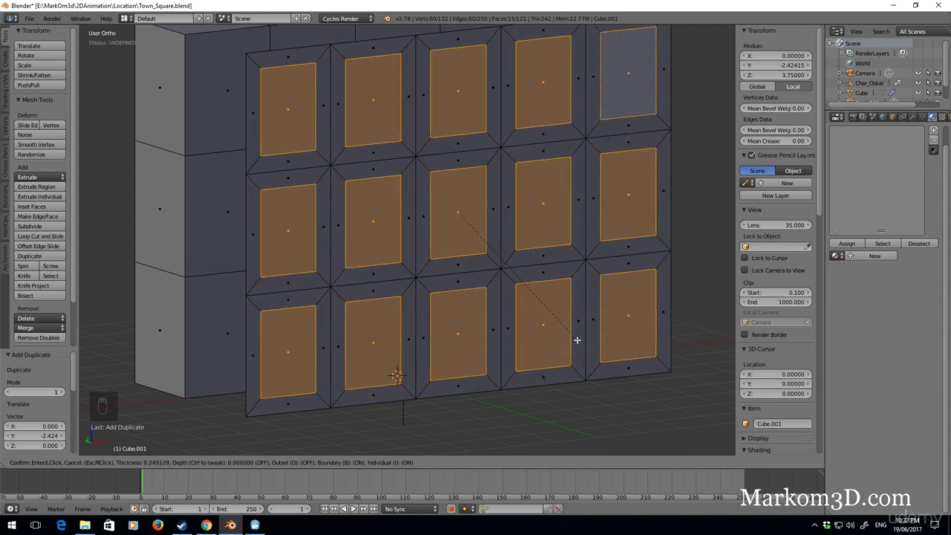
click(579, 339)
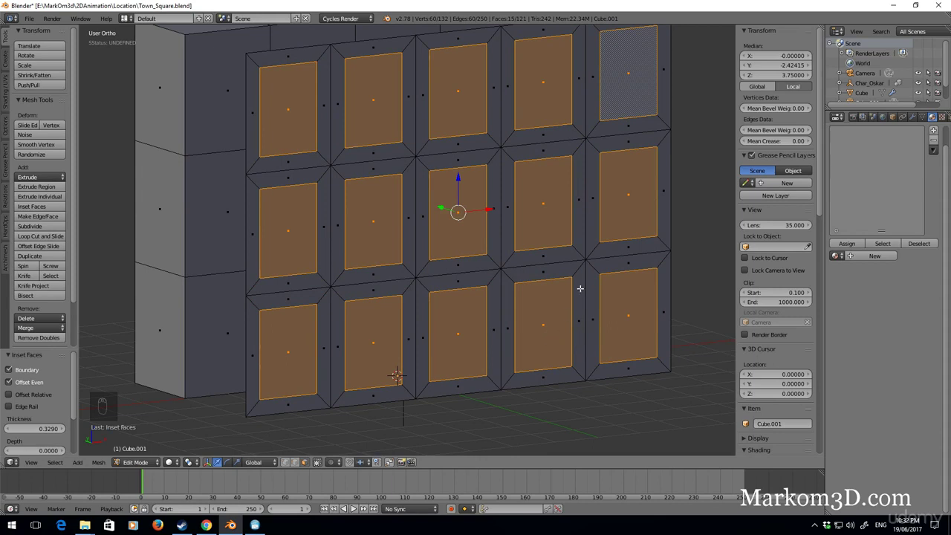
Select the border face loops around all five ground-floor panels of the duplicated grid.
scroll(579, 288, up, 1)
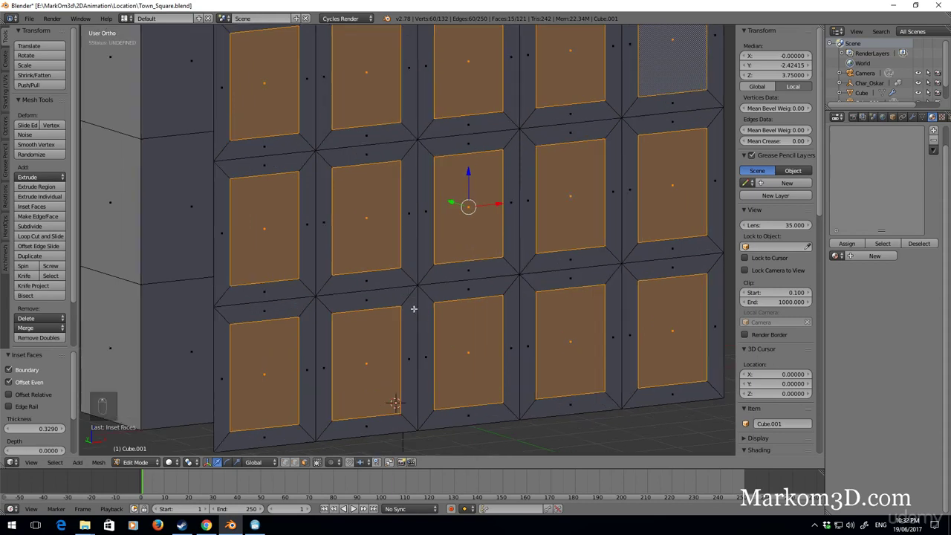
alt+right_click(312, 438)
alt+shift+right_click(399, 425)
alt+shift+right_click(436, 418)
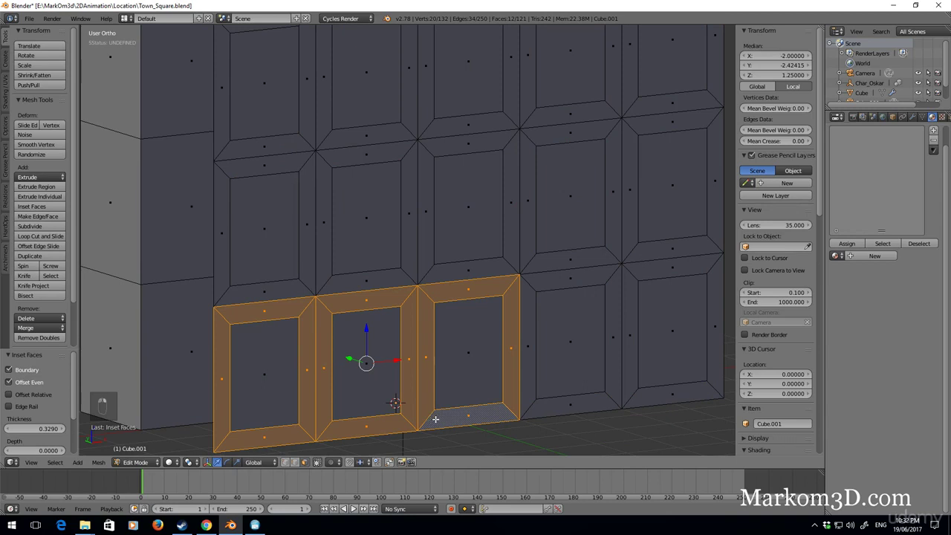
alt+shift+right_click(539, 411)
alt+shift+right_click(623, 401)
Add the border face loops around all five middle-floor panels to the selection.
alt+shift+right_click(631, 251)
alt+shift+right_click(547, 261)
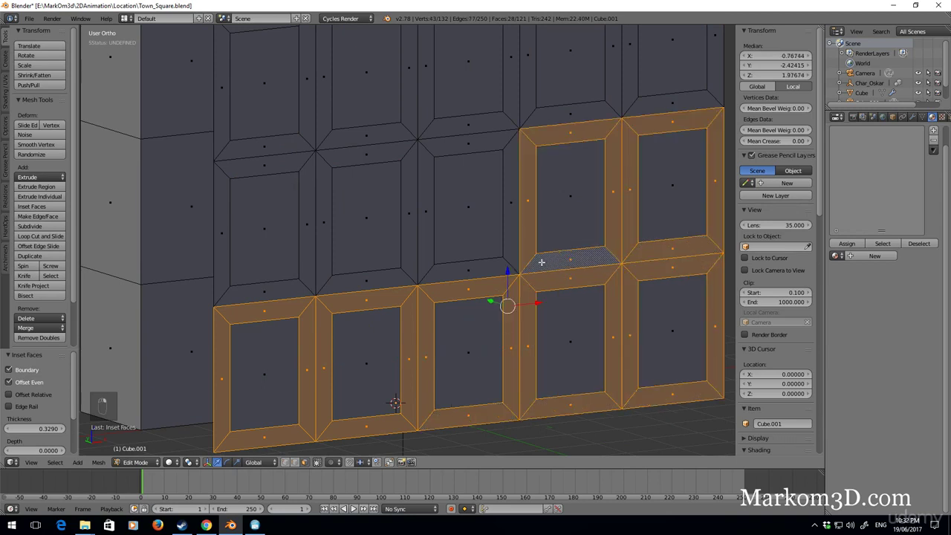
alt+shift+right_click(510, 263)
alt+shift+right_click(395, 277)
alt+shift+right_click(307, 285)
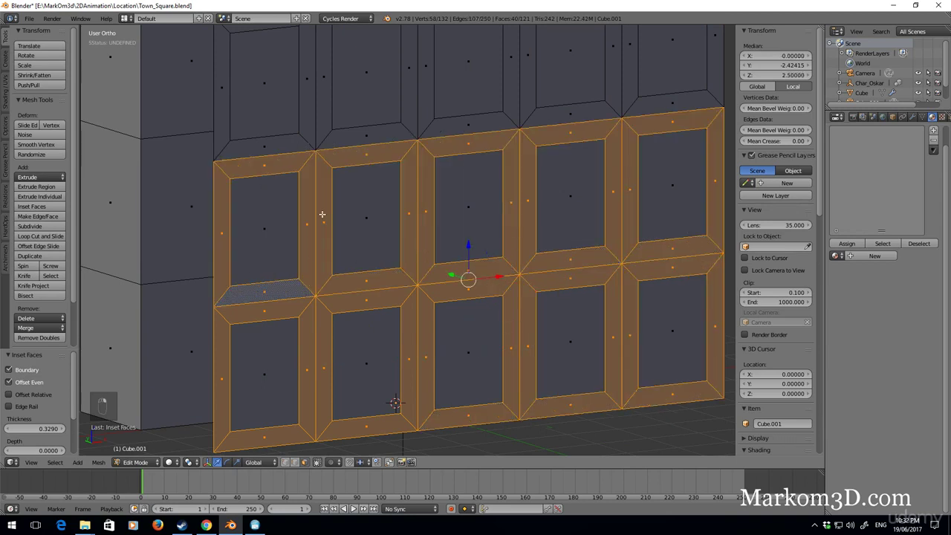
Add the border face loops around the first three top-floor panels, counted from the left, to the selection.
alt+shift+right_click(307, 143)
alt+shift+right_click(369, 140)
alt+shift+right_click(435, 128)
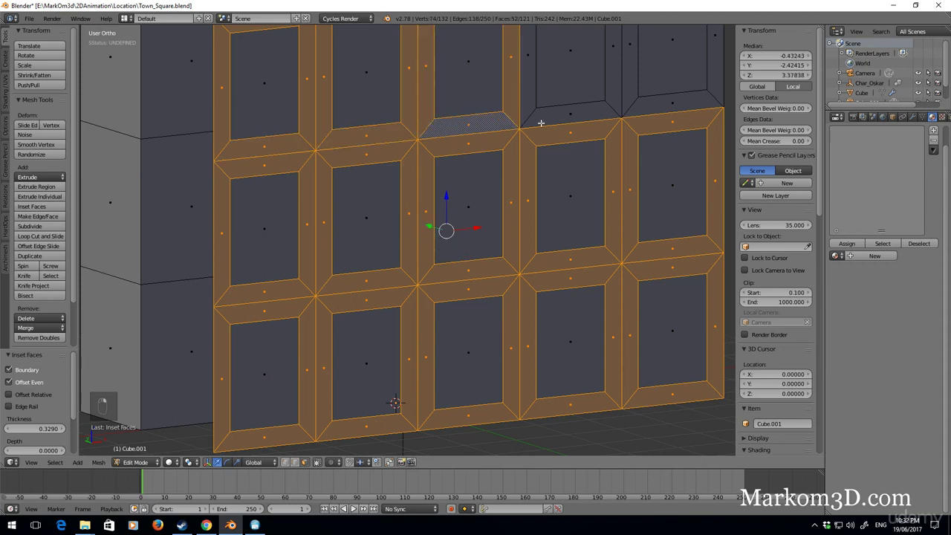
alt+shift+right_click(603, 118)
alt+shift+right_click(614, 107)
key(ctrl+z)
key(ctrl+z)
key(ctrl+z)
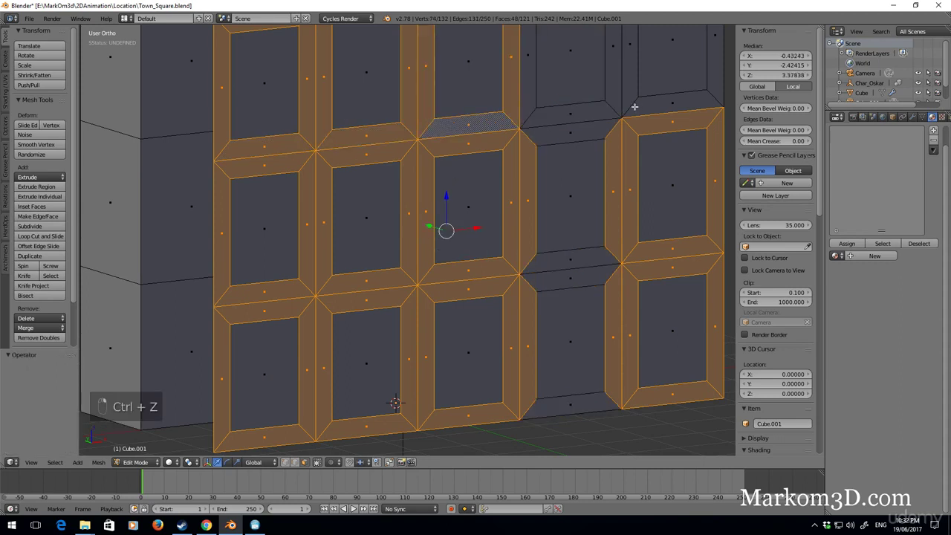
Add the border loops of the two remaining top-floor panels and delete all the selected border faces.
alt+shift+right_click(633, 101)
alt+shift+right_click(613, 111)
key(Delete)
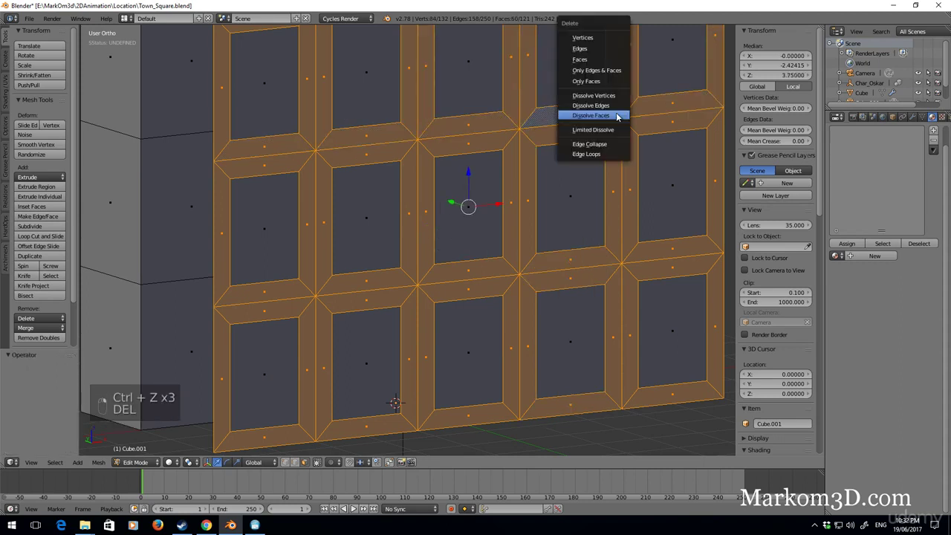
click(580, 59)
Select all 15 floating window panels in front of the building, using Select Linked.
scroll(530, 229, up, 3)
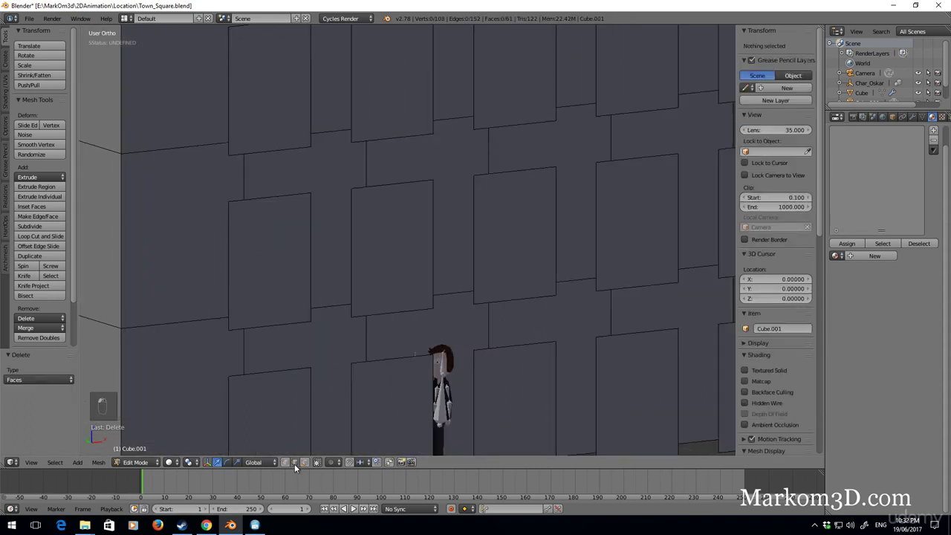
scroll(312, 285, down, 4)
middle_drag(371, 287, 518, 294)
mouse_move(519, 294)
ctrl+mouse_down()
mouse_move(510, 81)
mouse_move(435, 153)
mouse_move(422, 373)
mouse_move(512, 353)
ctrl+mouse_up()
key(ctrl+l)
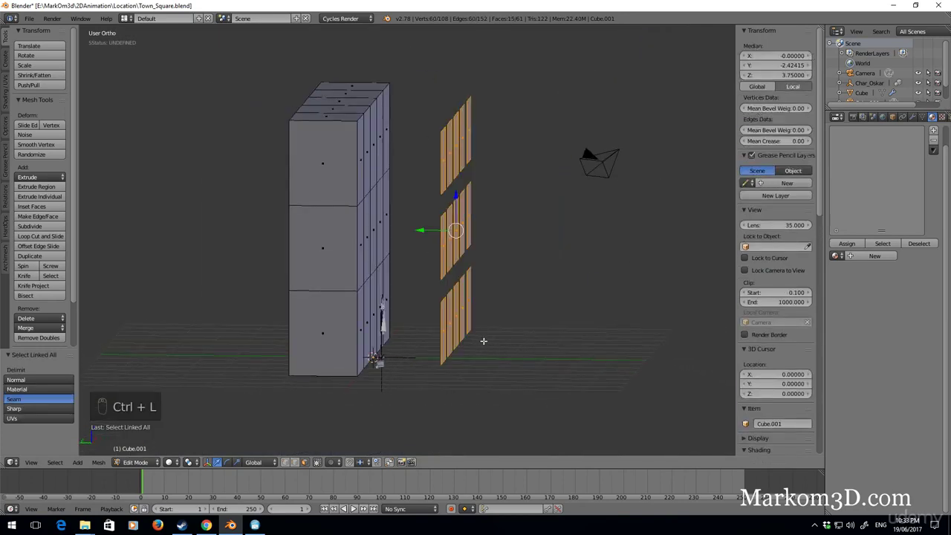
Inset the 15 selected window panels with a thickness of about 0.096 to form narrow frames.
middle_drag(483, 343, 419, 343)
scroll(421, 341, up, 3)
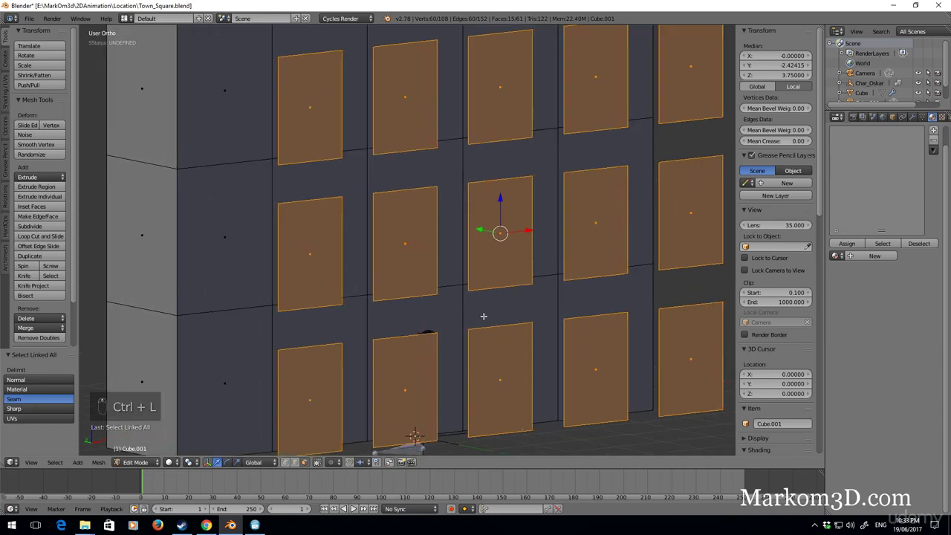
key(i)
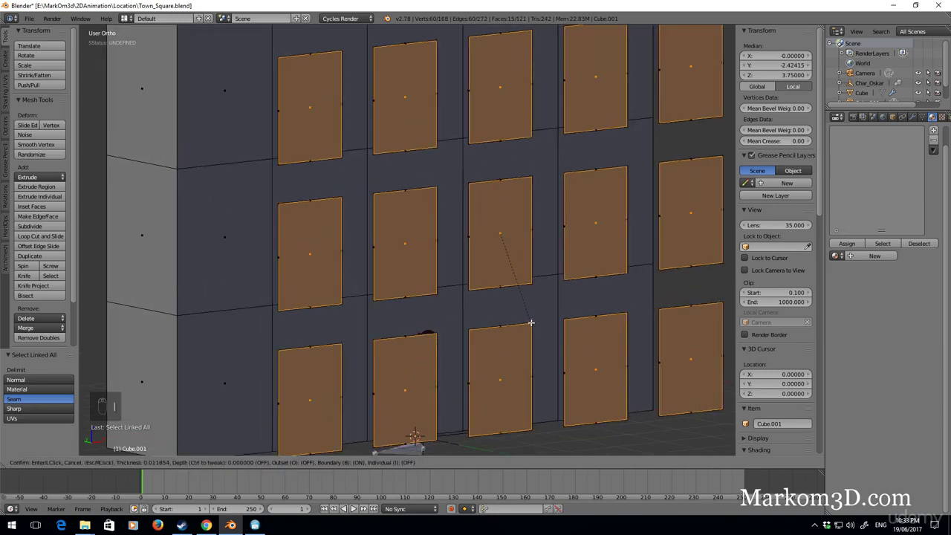
click(514, 277)
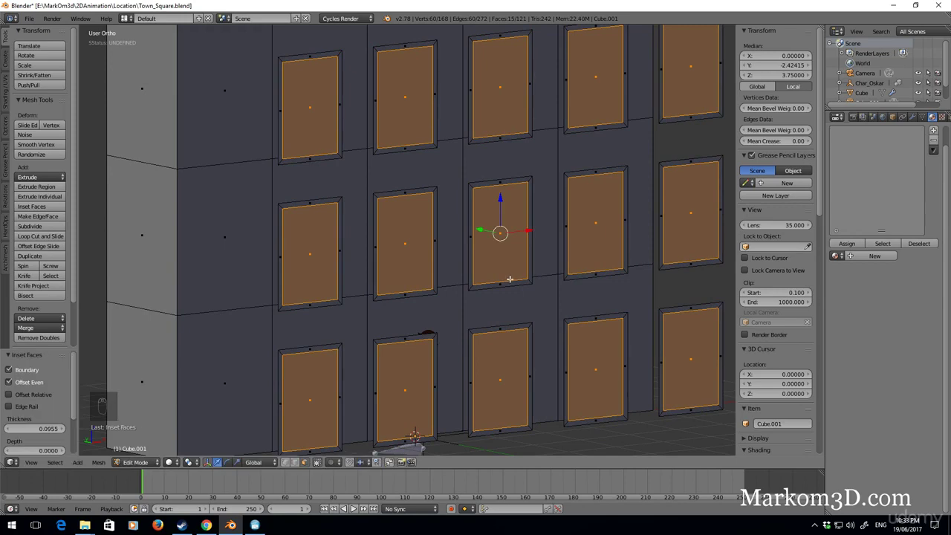
Duplicate the inner window faces and move the copy about 6.28 units along Y, behind the building.
middle_drag(510, 280, 562, 297)
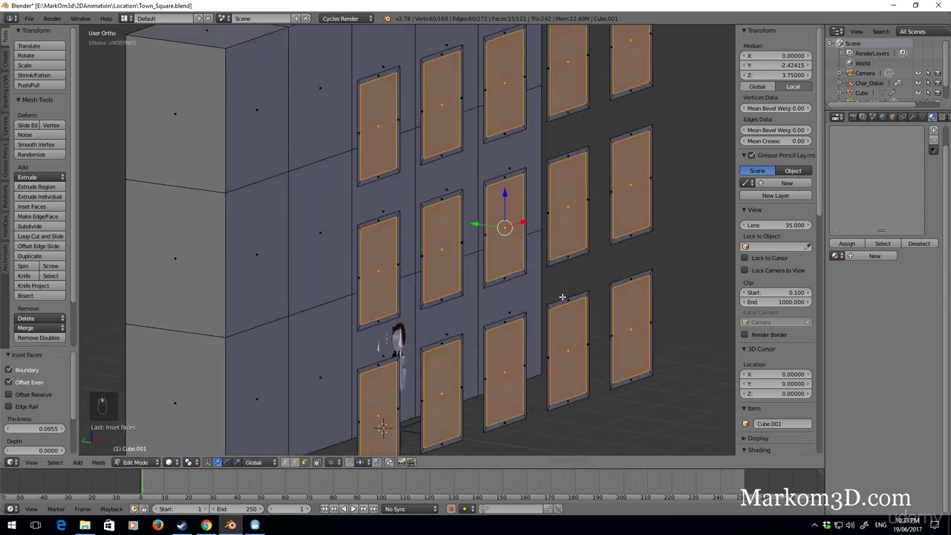
key(shift+d)
key(x)
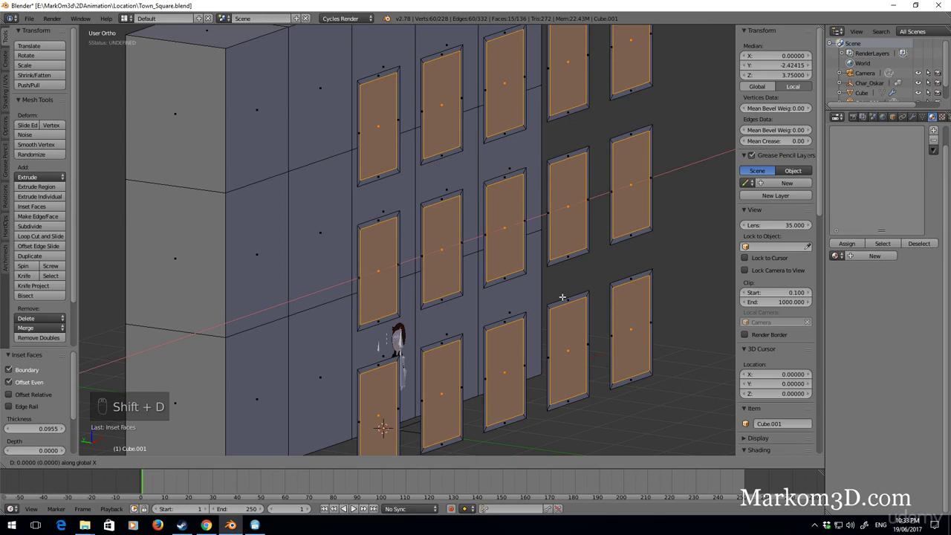
click(263, 218)
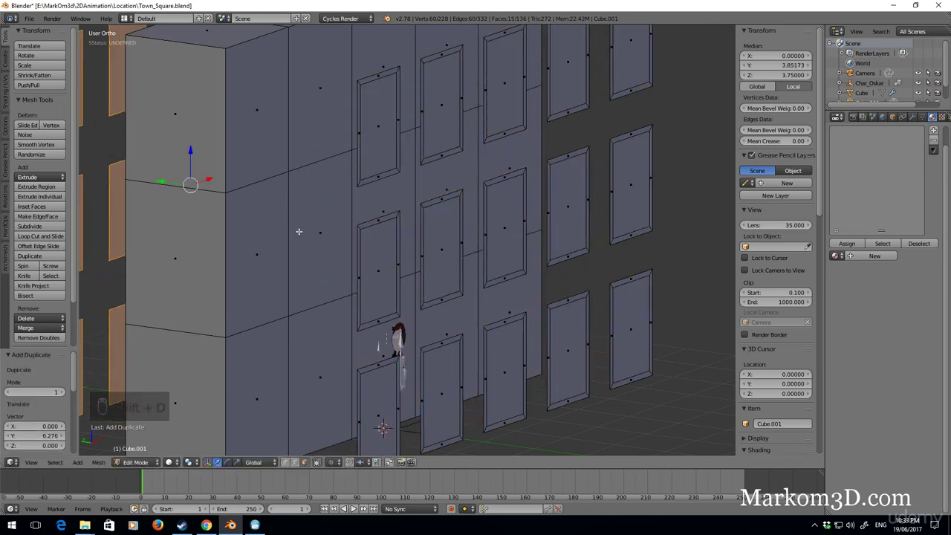
Select the inner faces of the leftmost middle-floor window and all five top-floor windows of the front grid.
middle_drag(406, 269, 413, 269)
right_click(392, 267)
shift+right_click(390, 156)
shift+right_click(436, 123)
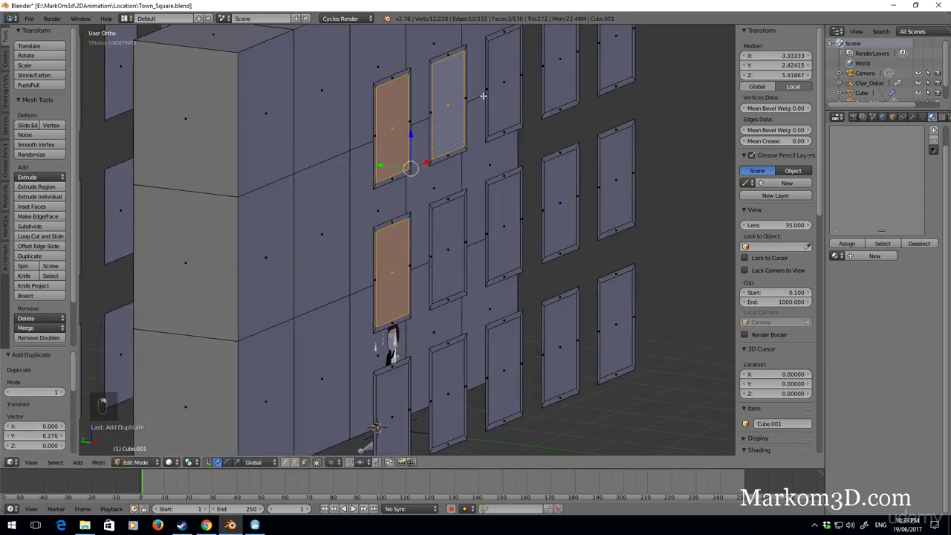
shift+right_click(500, 88)
shift+right_click(560, 71)
shift+right_click(616, 60)
Add the inner faces of the other four middle-floor windows and all five ground-floor windows to the selection.
shift+right_click(615, 178)
shift+right_click(564, 200)
shift+right_click(505, 228)
shift+right_click(448, 249)
shift+right_click(448, 393)
shift+right_click(391, 407)
shift+right_click(504, 371)
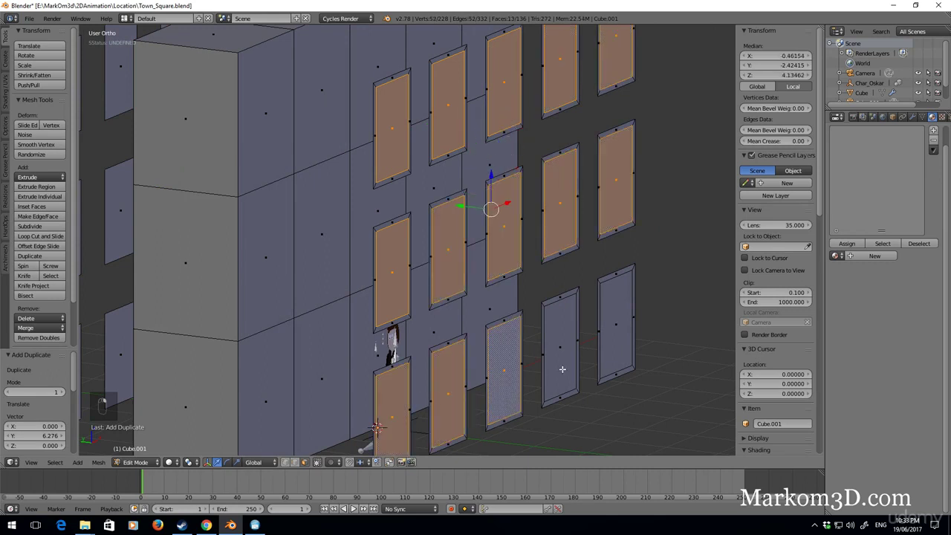
shift+right_click(562, 369)
shift+right_click(616, 334)
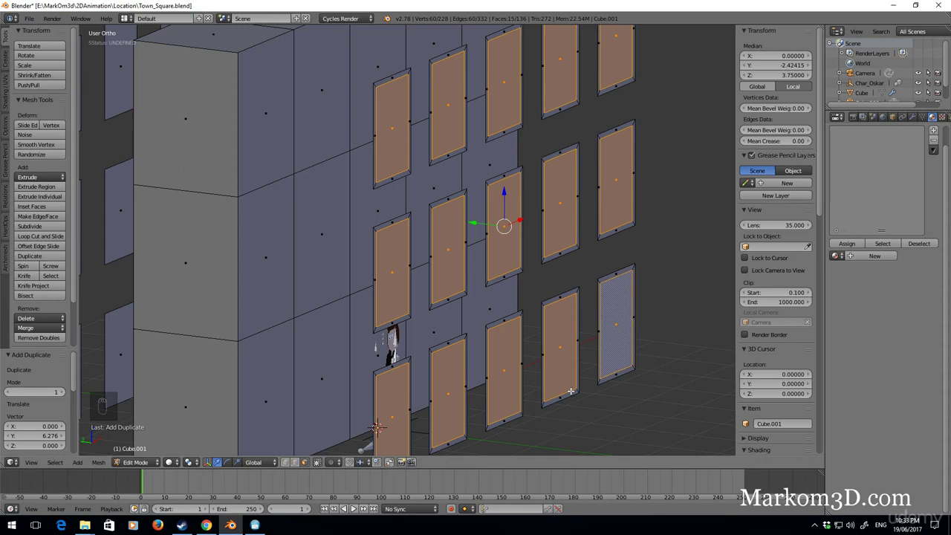
middle_drag(528, 382, 463, 390)
scroll(464, 390, up, 2)
scroll(463, 390, down, 3)
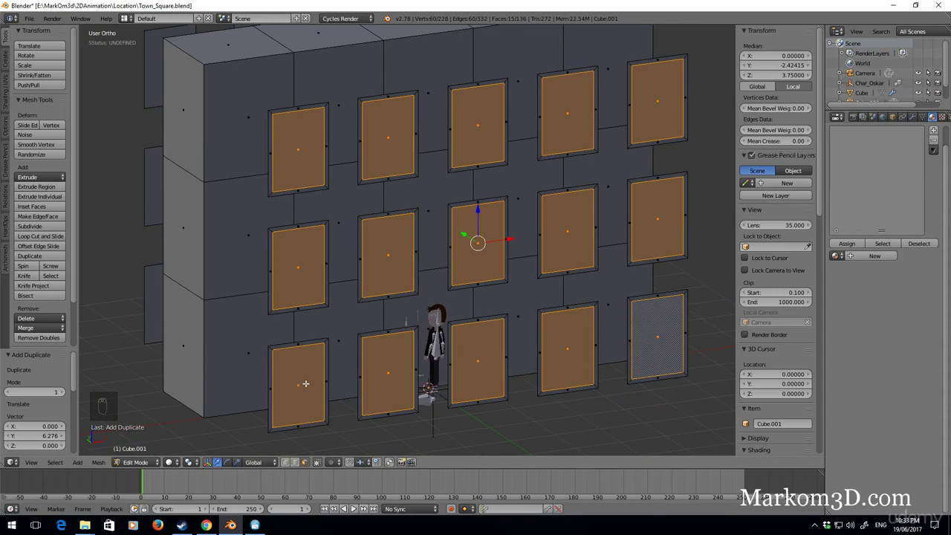
middle_drag(312, 382, 278, 359)
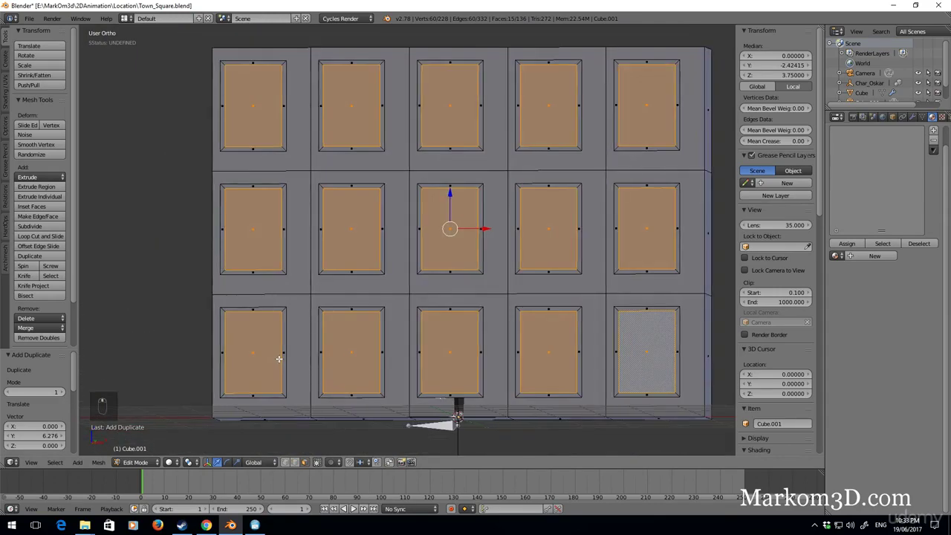
key(KP_3)
key(KP_1)
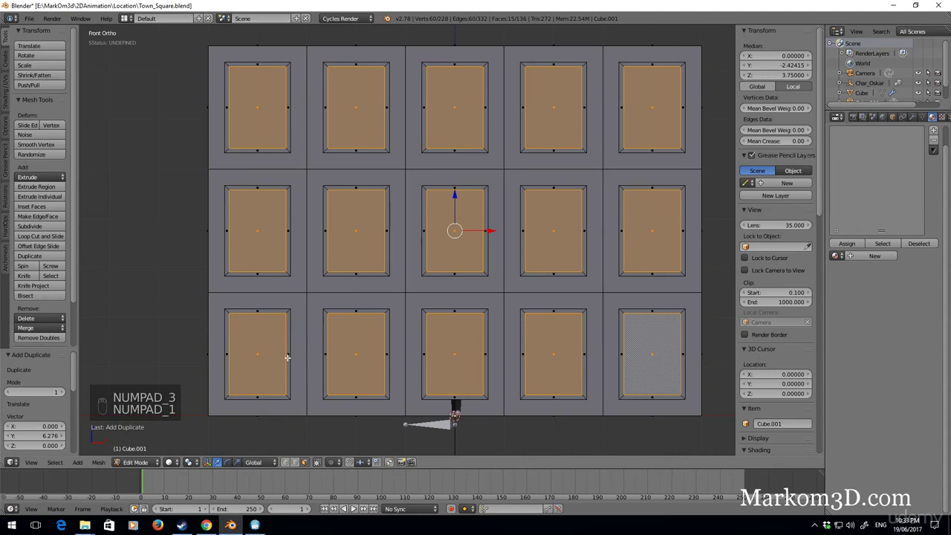
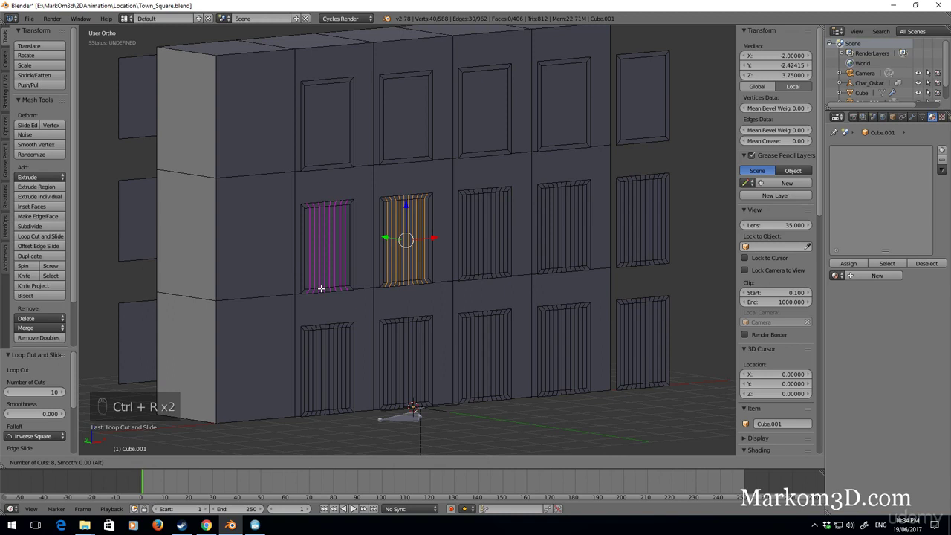
Add 10 evenly spaced vertical loop cuts to each of the leftmost middle-floor and leftmost top-floor windows.
click(320, 289)
right_click(286, 278)
key(ctrl+r)
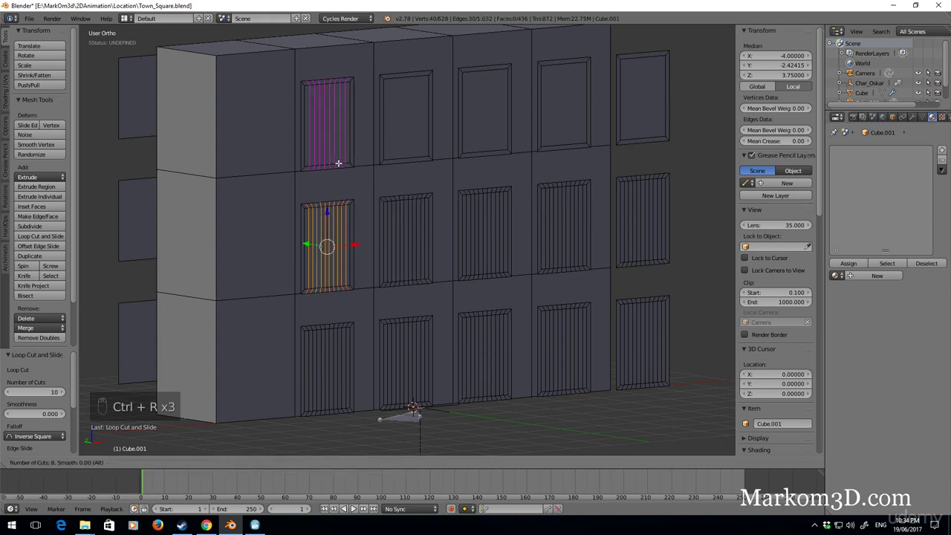
click(338, 162)
right_click(338, 162)
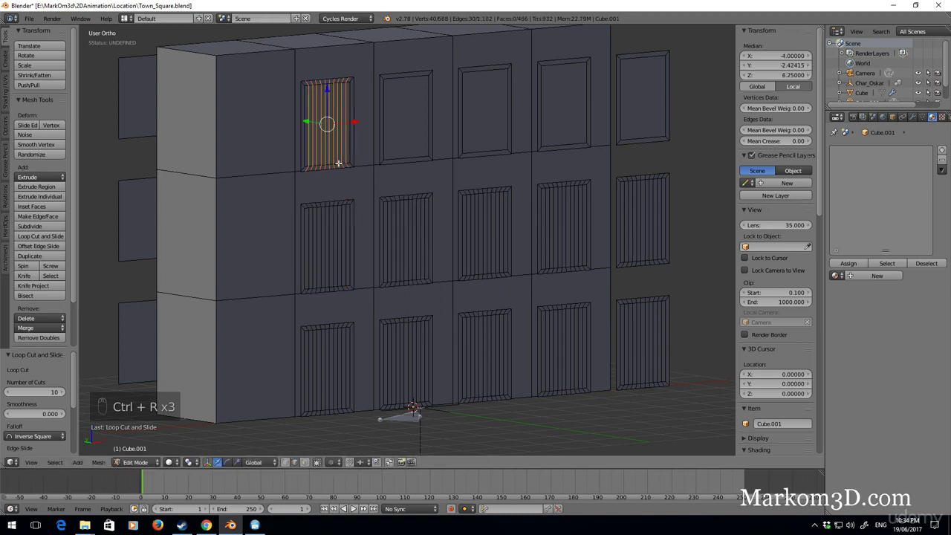
Add 10 evenly spaced vertical loop cuts to each of the second and third top-floor windows from the left.
key(ctrl+r)
scroll(397, 164, up, 7)
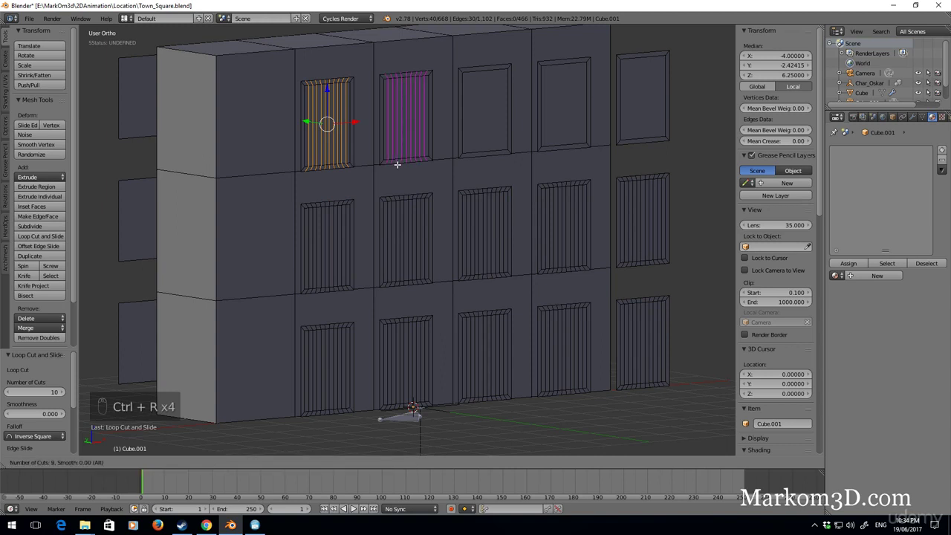
click(396, 164)
right_click(397, 164)
key(ctrl+r)
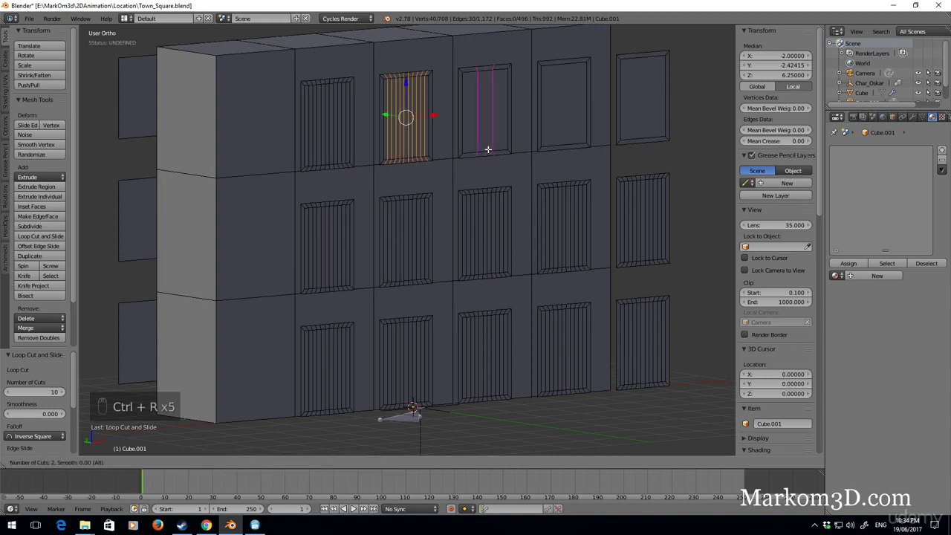
scroll(486, 149, up, 5)
click(487, 149)
right_click(487, 149)
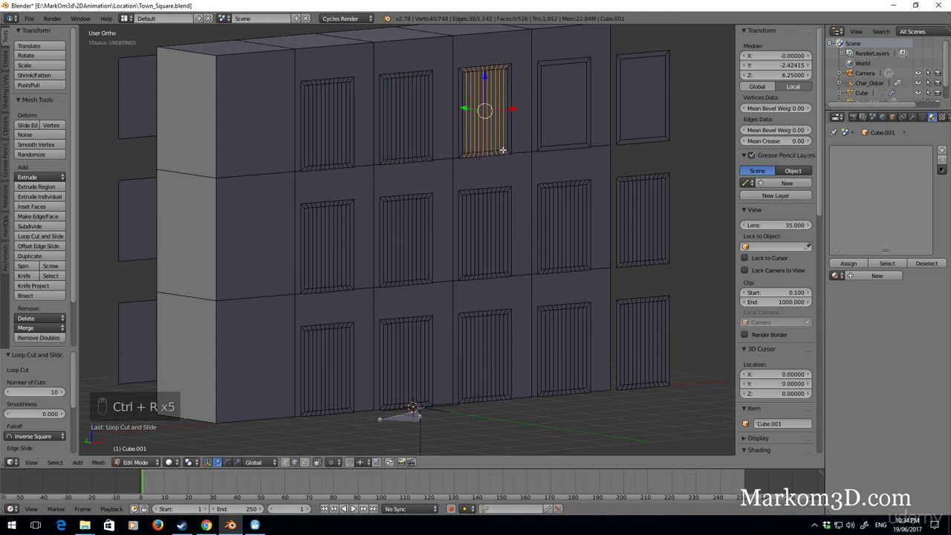
Add 10 evenly spaced vertical loop cuts to each of the fourth and fifth top-floor windows.
key(ctrl+r)
click(567, 141)
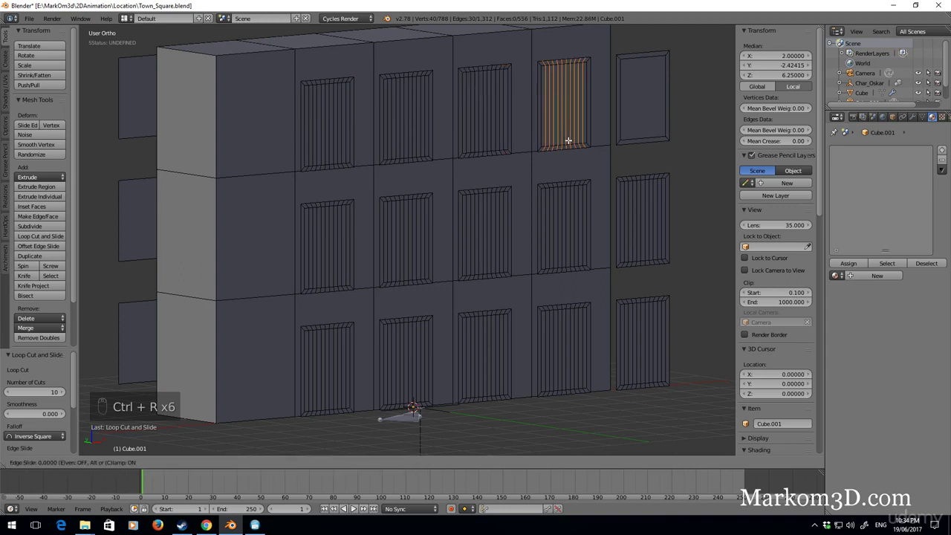
right_click(567, 140)
key(ctrl+r)
scroll(629, 141, up, 5)
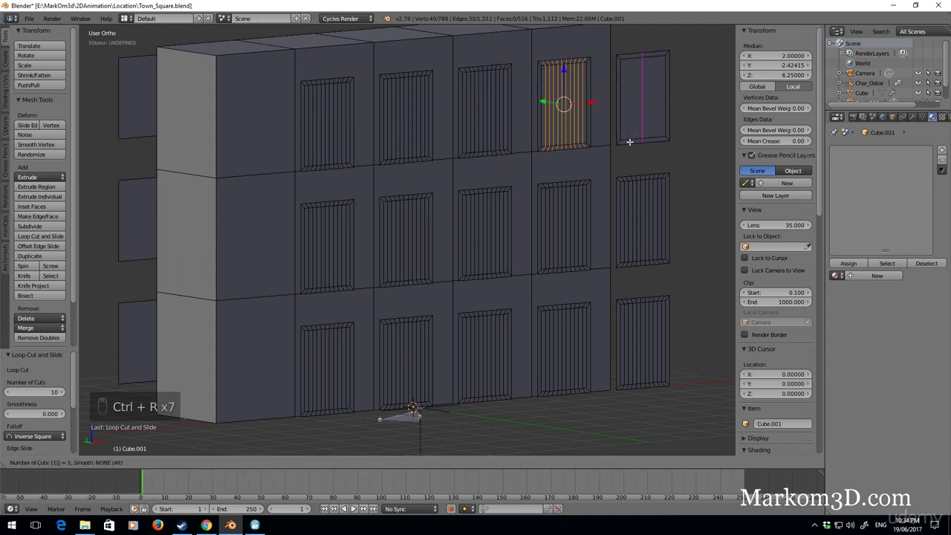
click(629, 142)
right_click(629, 141)
In the front view, select the middle segment of the upper outer frame edge on the second and first top-floor windows.
scroll(467, 195, up, 8)
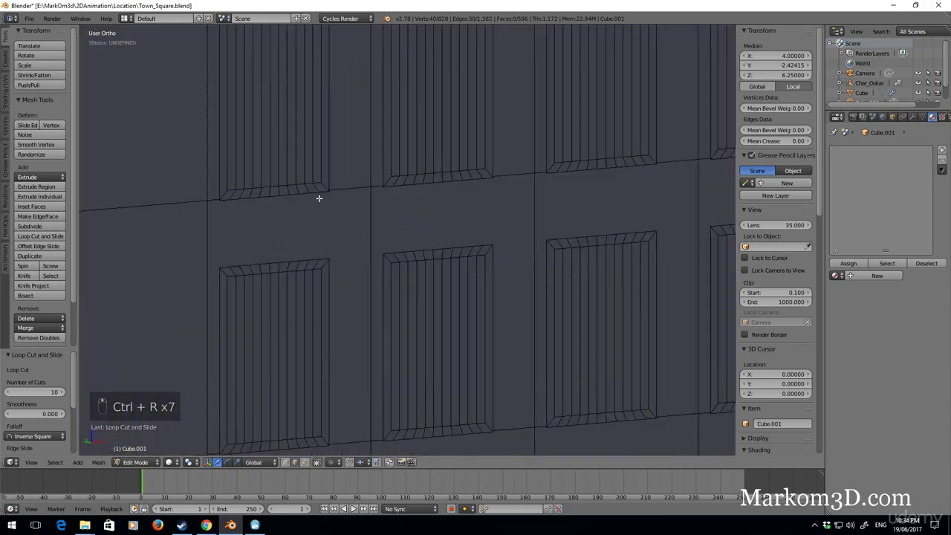
shift+middle_drag(353, 228, 459, 438)
key(KP_3)
key(KP_1)
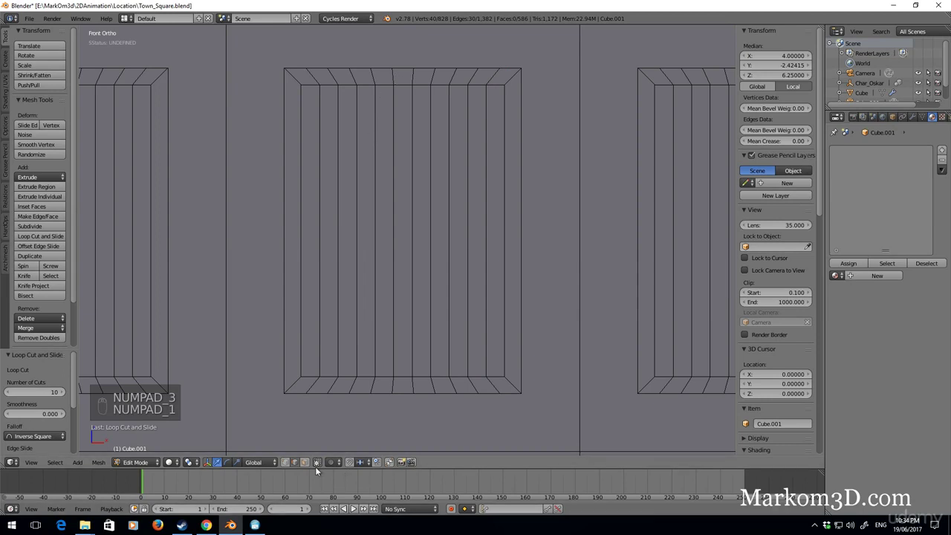
right_click(396, 70)
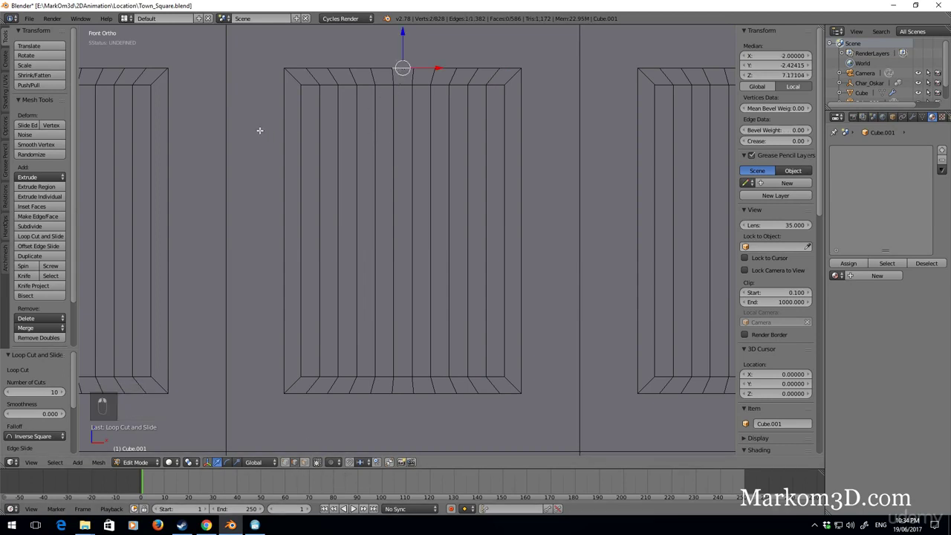
scroll(181, 127, down, 2)
shift+right_click(154, 120)
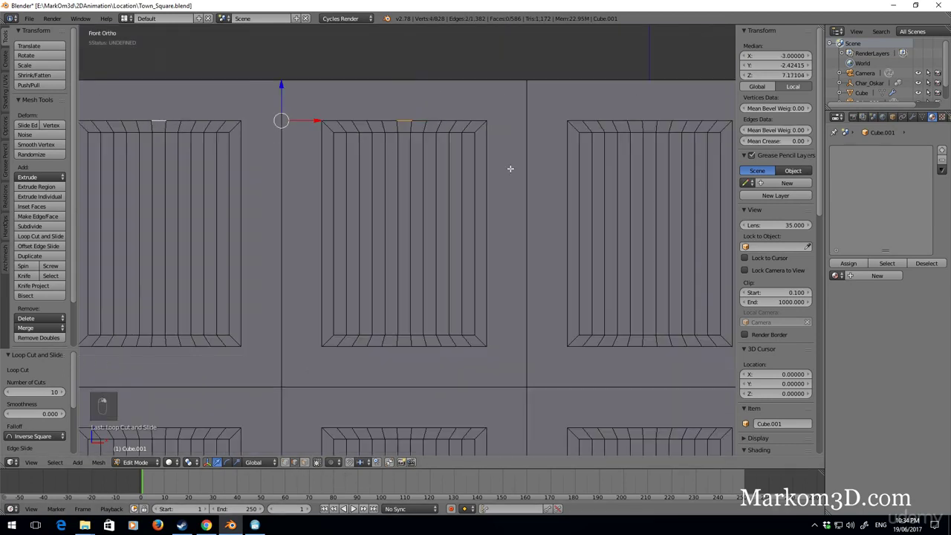
Add the middle upper outer frame edge segments of the third, fourth and fifth top-floor windows to the selection.
shift+middle_drag(638, 135, 475, 132)
shift+right_click(485, 117)
shift+middle_drag(699, 135, 468, 156)
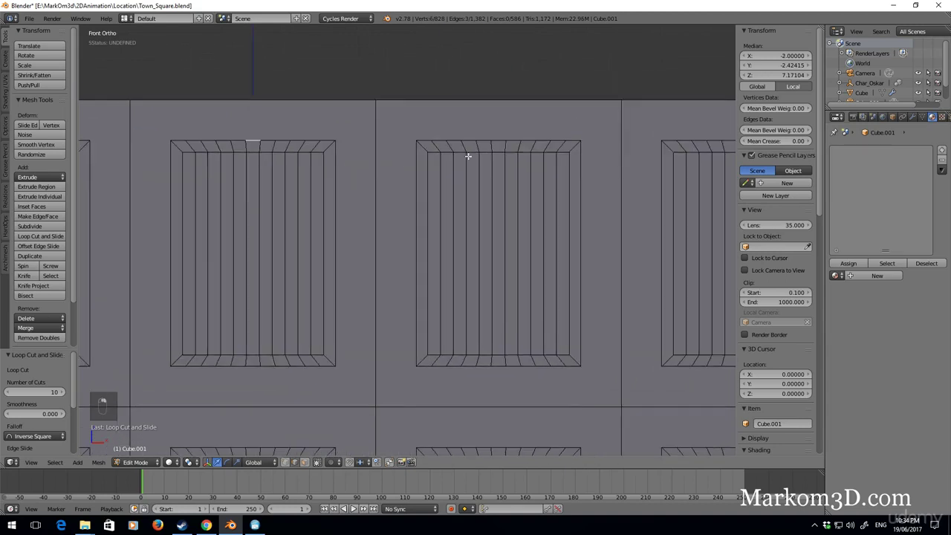
shift+right_click(518, 140)
ctrl+scroll(577, 154, up, 3)
shift+scroll(577, 154, up, 1)
shift+right_click(604, 146)
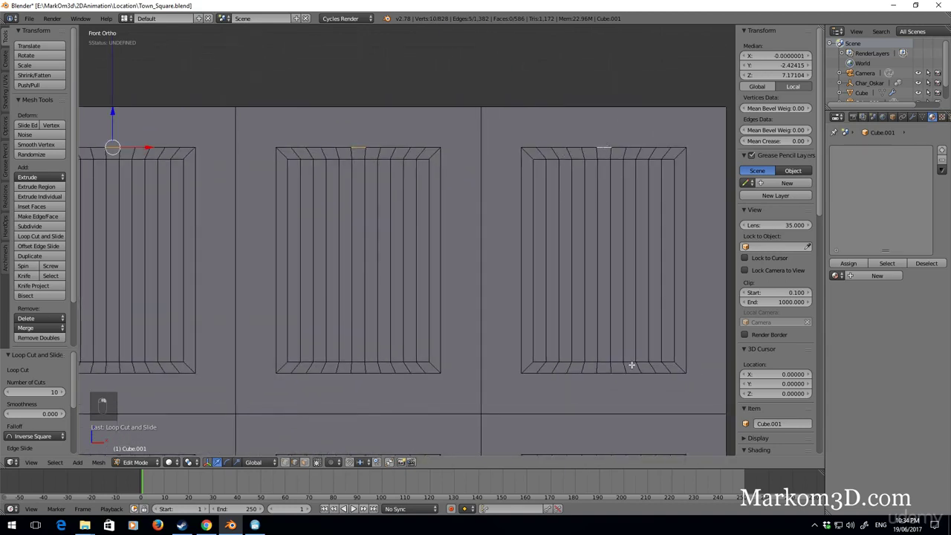
Add the middle segment of the upper outer frame edge on all five middle-floor windows to the selection.
shift+scroll(609, 319, down, 4)
ctrl+scroll(609, 319, up, 1)
shift+right_click(574, 265)
shift+right_click(327, 263)
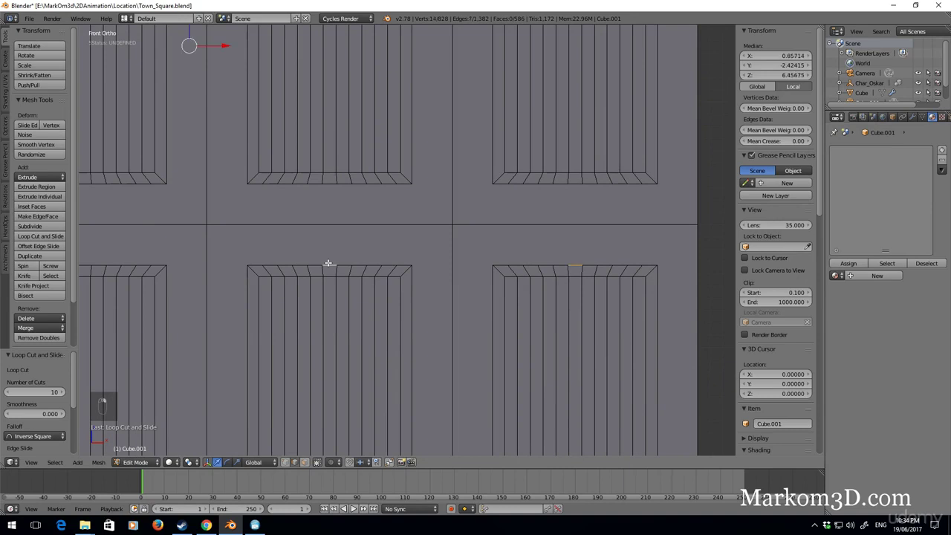
shift+middle_drag(174, 267, 405, 257)
shift+right_click(314, 255)
shift+middle_drag(126, 267, 600, 240)
shift+right_click(312, 242)
shift+right_click(325, 224)
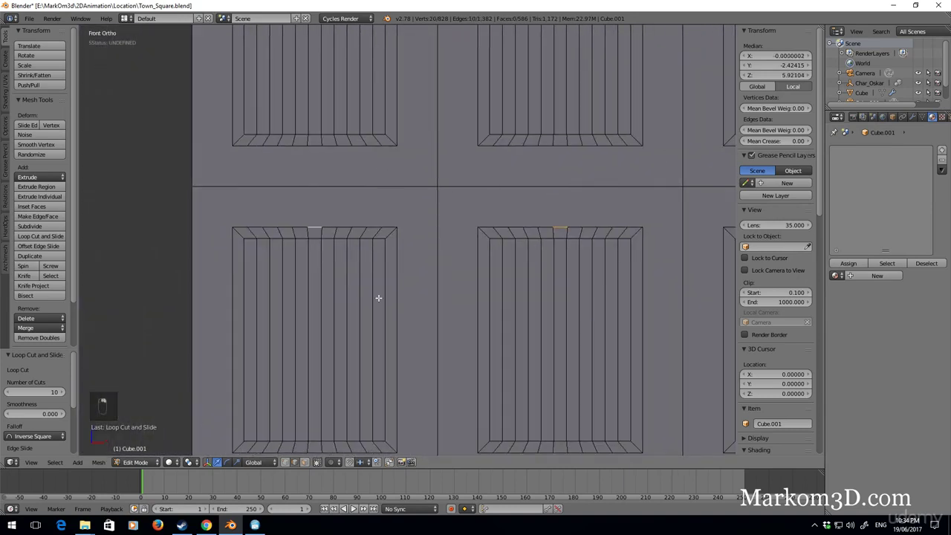
Add the middle segment of the upper outer frame edge on all five ground-floor windows to the selection.
shift+middle_drag(378, 297, 380, 127)
shift+right_click(317, 364)
shift+middle_drag(468, 364, 354, 327)
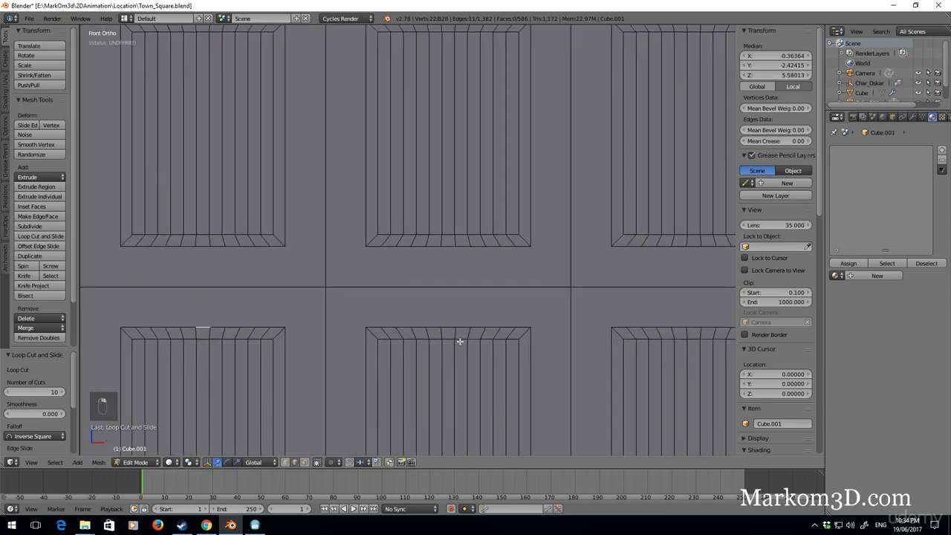
shift+right_click(451, 327)
ctrl+scroll(438, 317, down, 5)
shift+scroll(424, 308, down, 2)
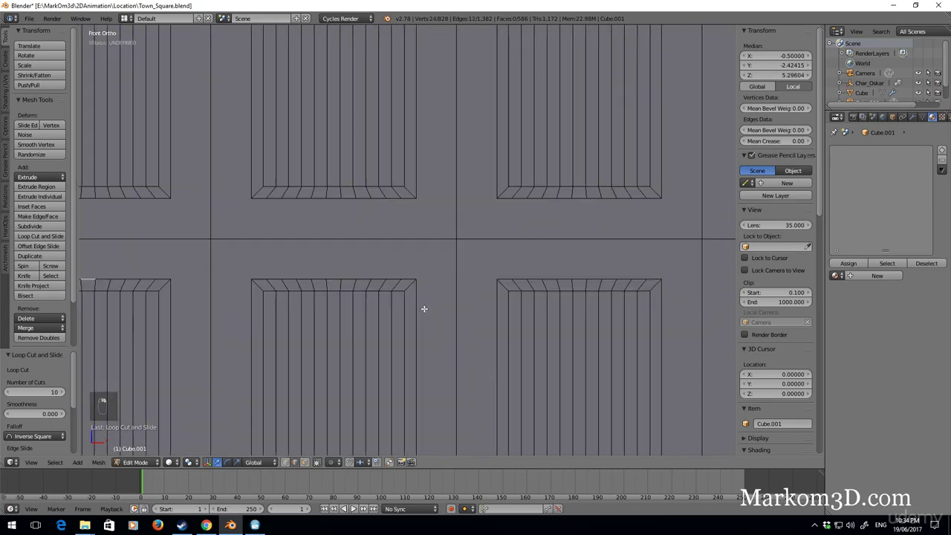
shift+right_click(579, 280)
shift+right_click(334, 280)
scroll(579, 267, down, 5)
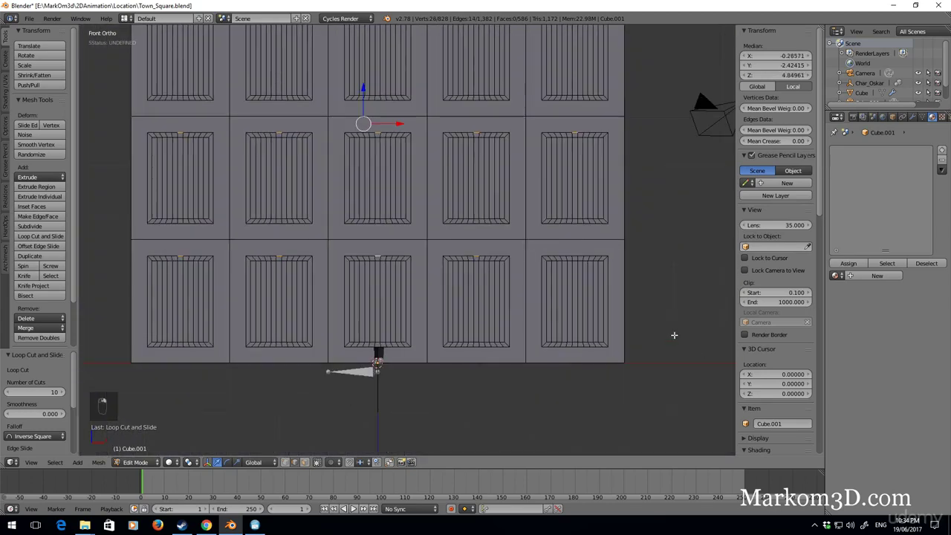
shift+right_click(577, 257)
Turn on Connected proportional editing with Sphere falloff.
scroll(583, 292, up, 7)
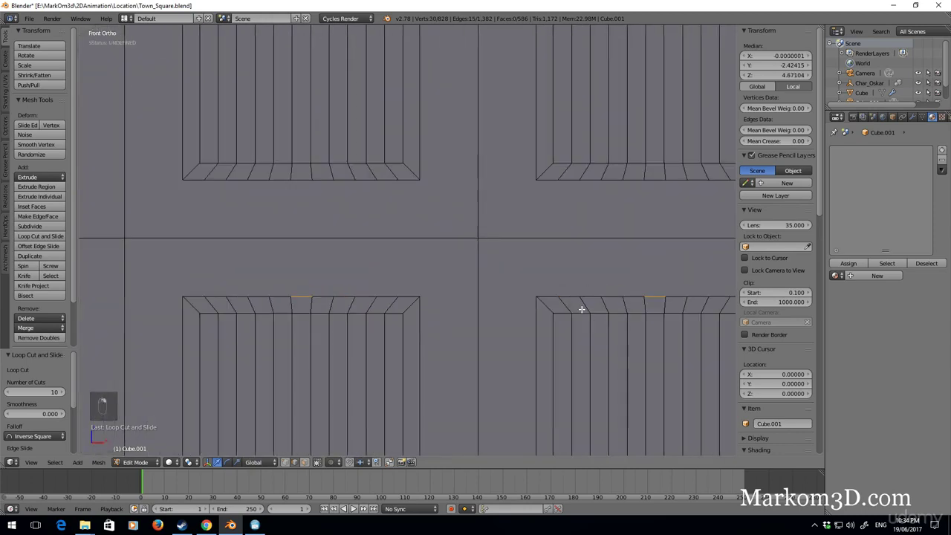
shift+middle_drag(581, 306, 428, 271)
scroll(507, 293, down, 6)
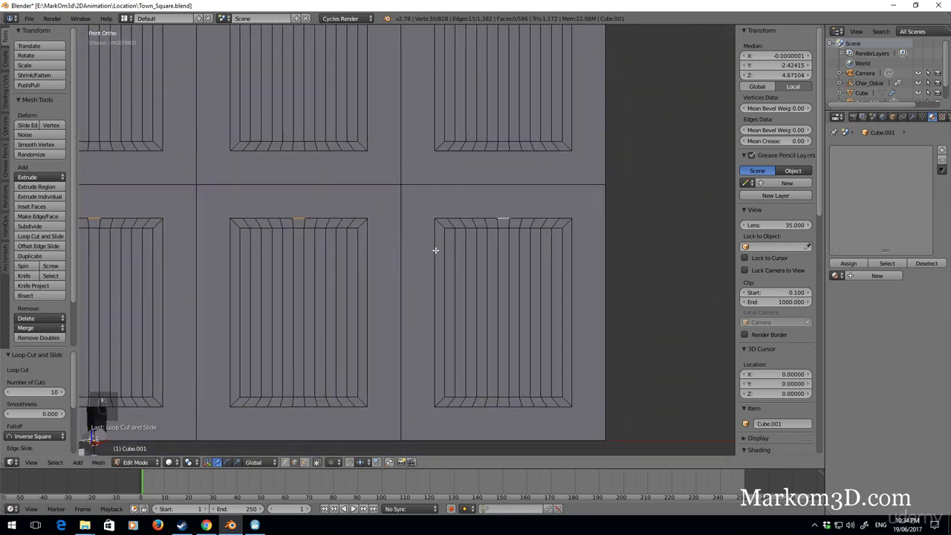
shift+middle_drag(271, 295, 464, 358)
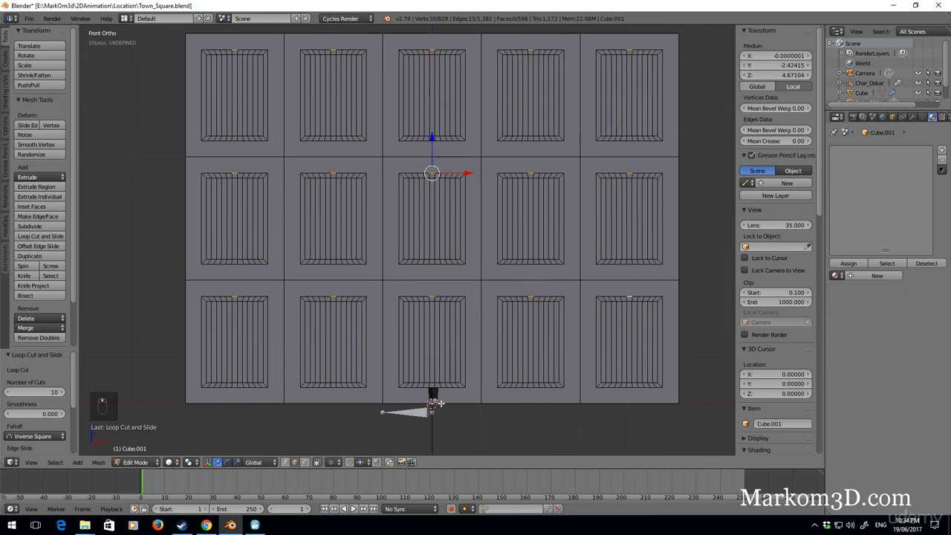
click(331, 463)
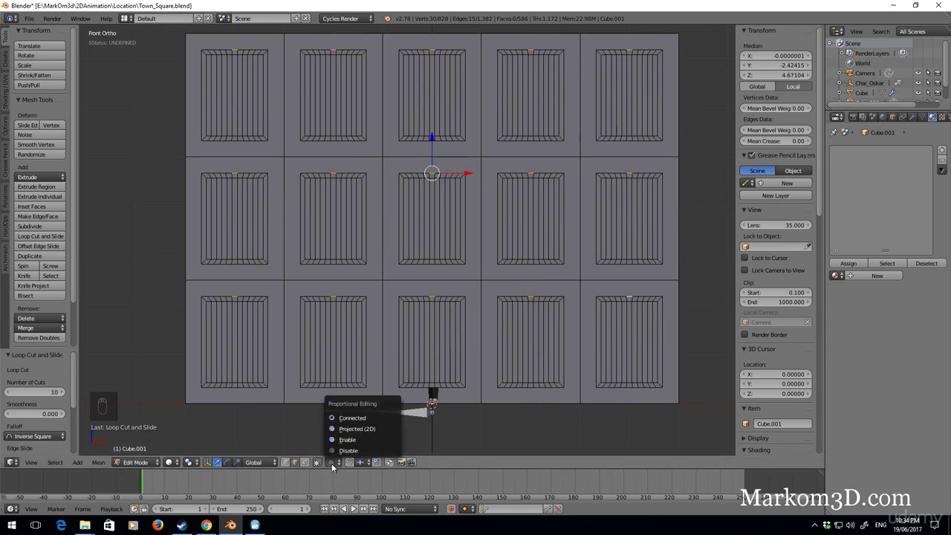
click(341, 420)
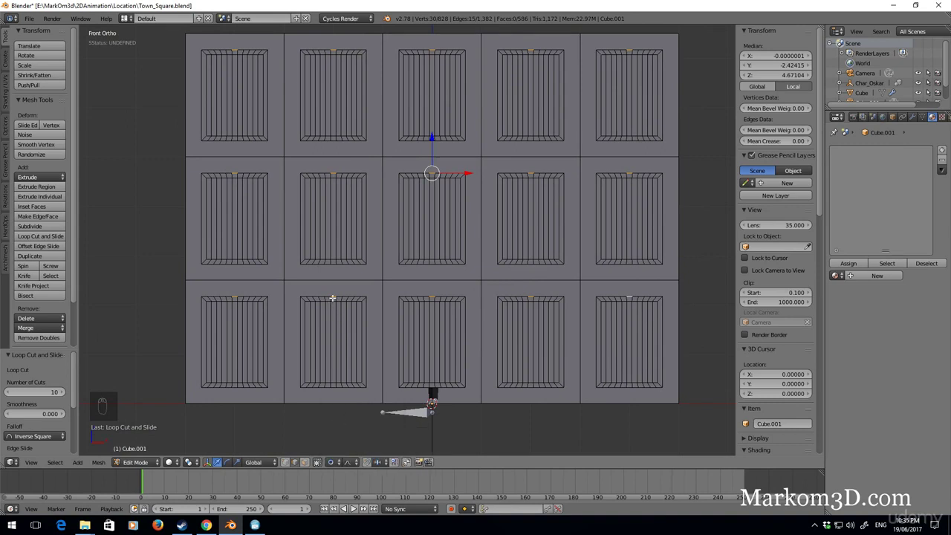
click(349, 462)
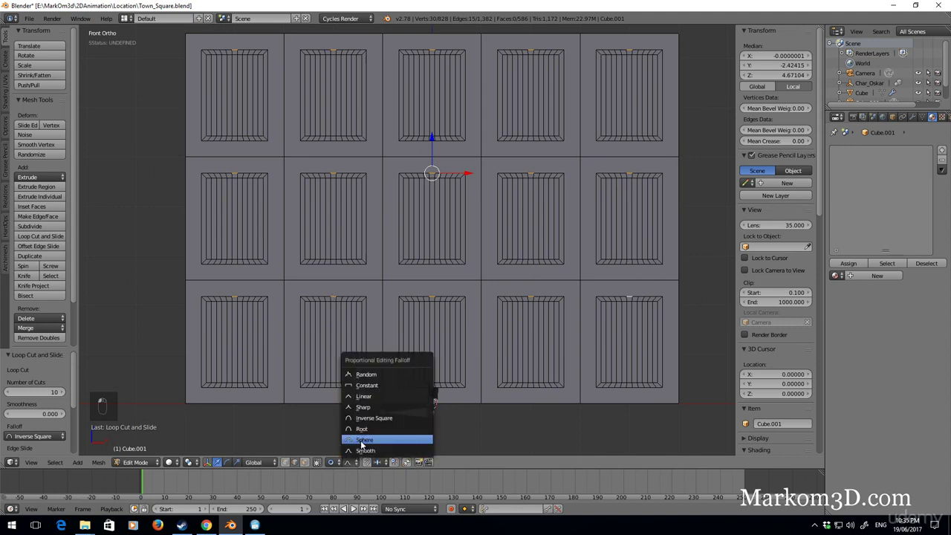
click(363, 440)
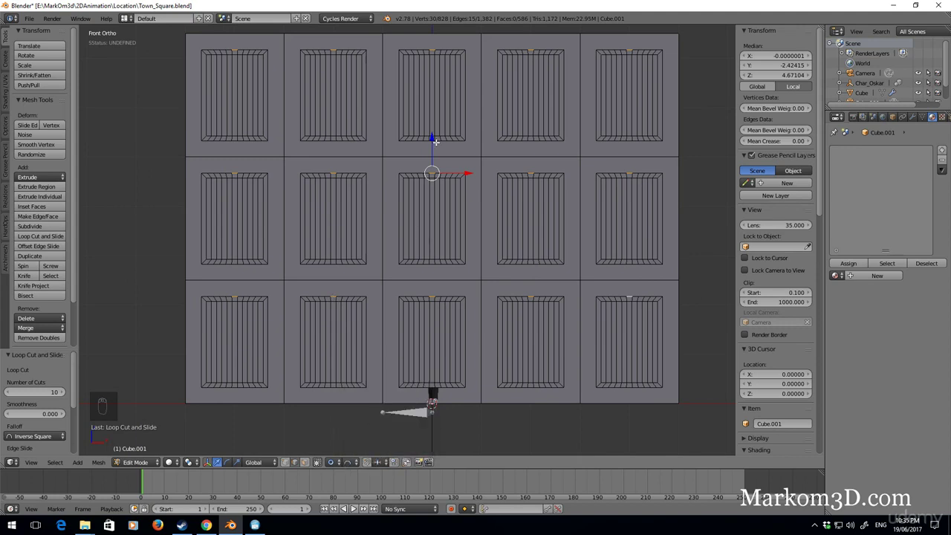
Raise the selected edges about 0.351 along Z with proportional size 0.56 to arch the window tops, and select all linked window geometry.
key(g)
key(z)
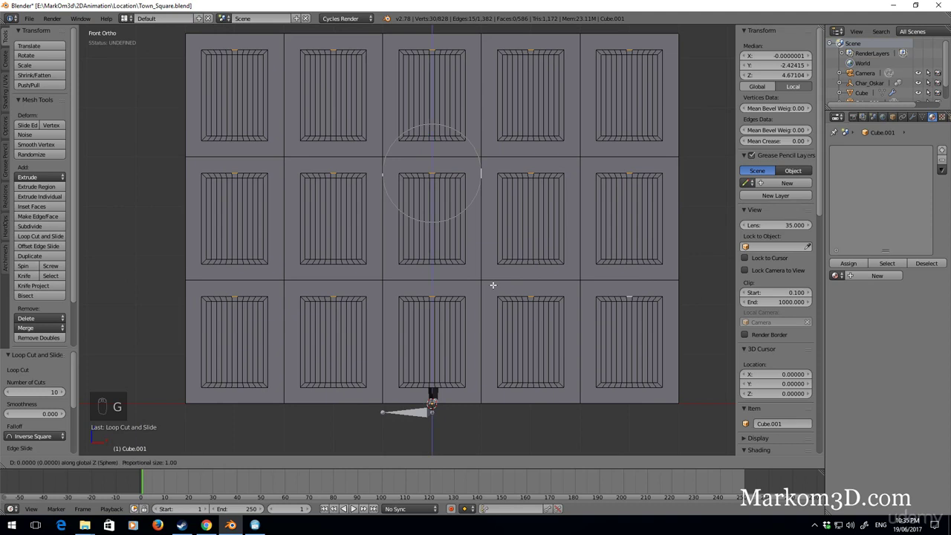
scroll(494, 275, up, 5)
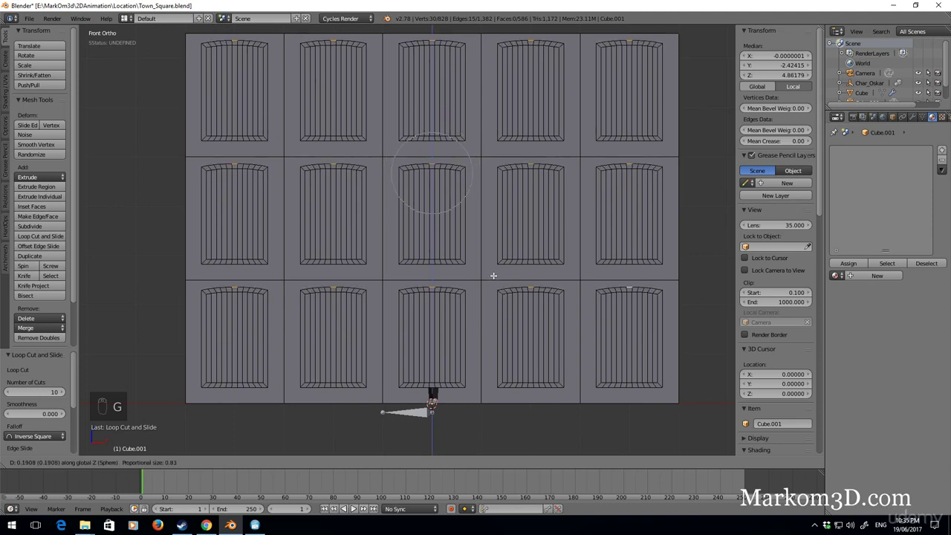
scroll(492, 274, up, 2)
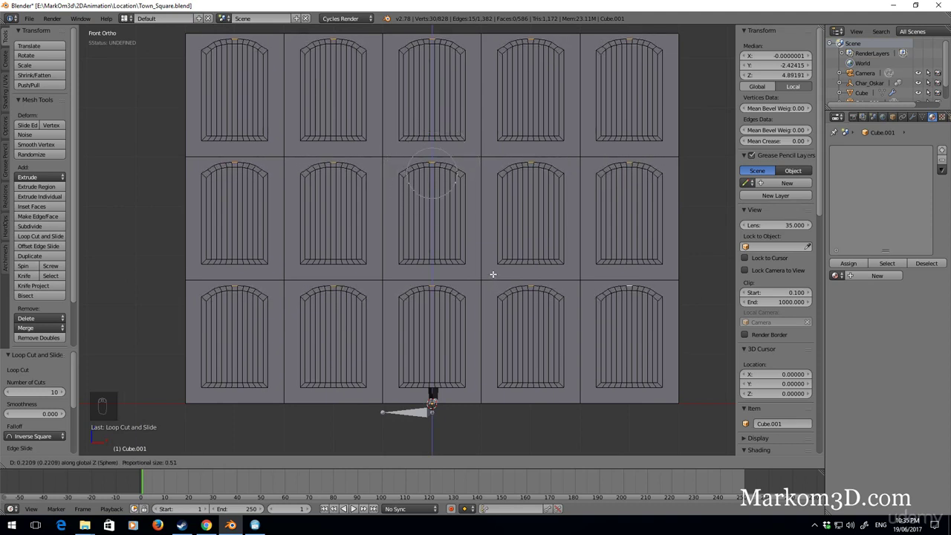
scroll(496, 266, down, 2)
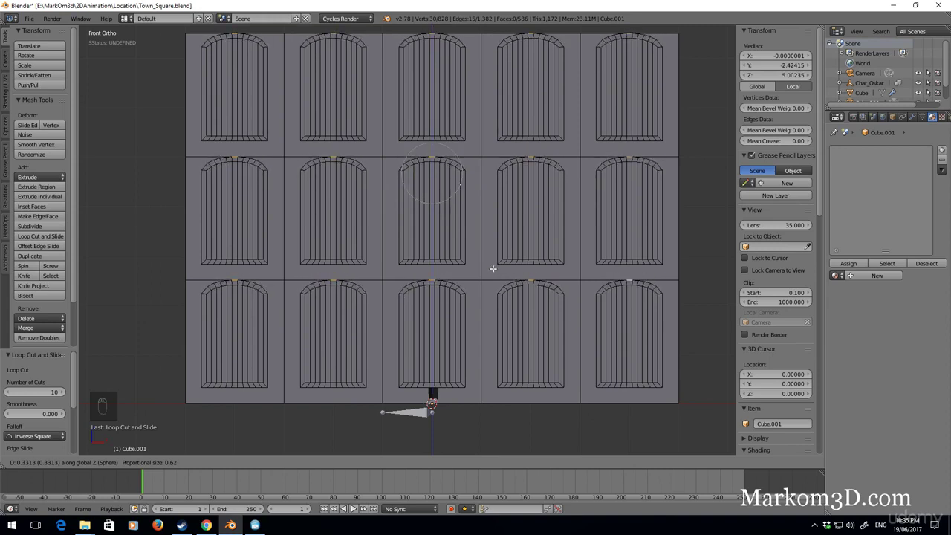
scroll(492, 268, up, 2)
scroll(493, 267, down, 1)
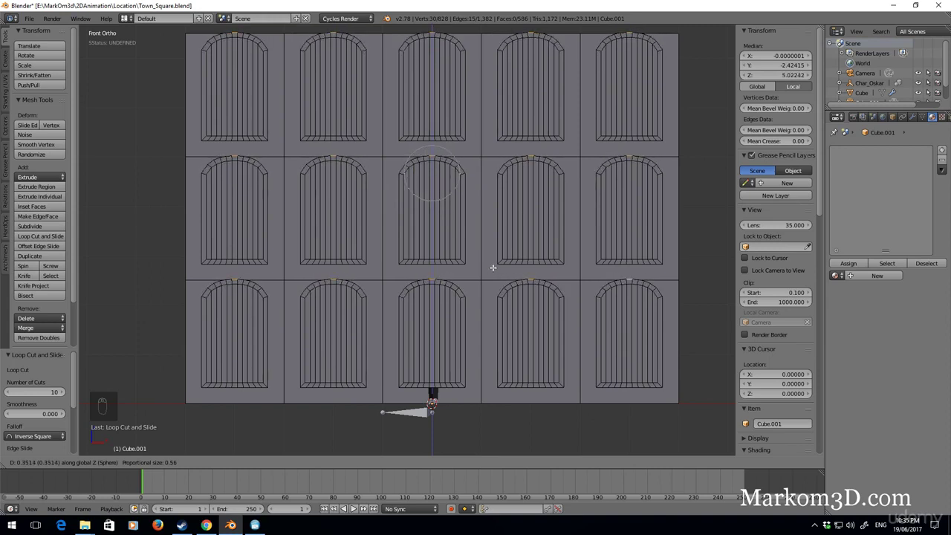
click(492, 267)
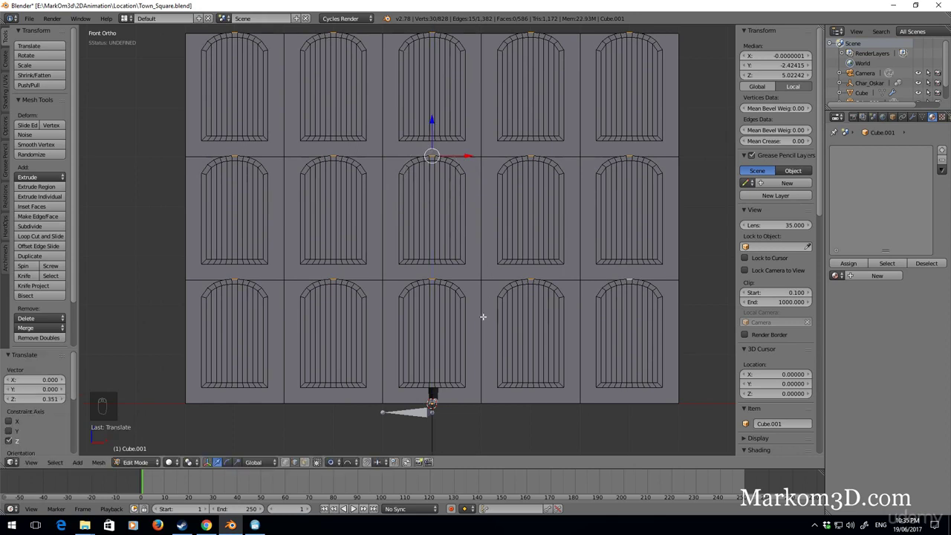
key(ctrl+l)
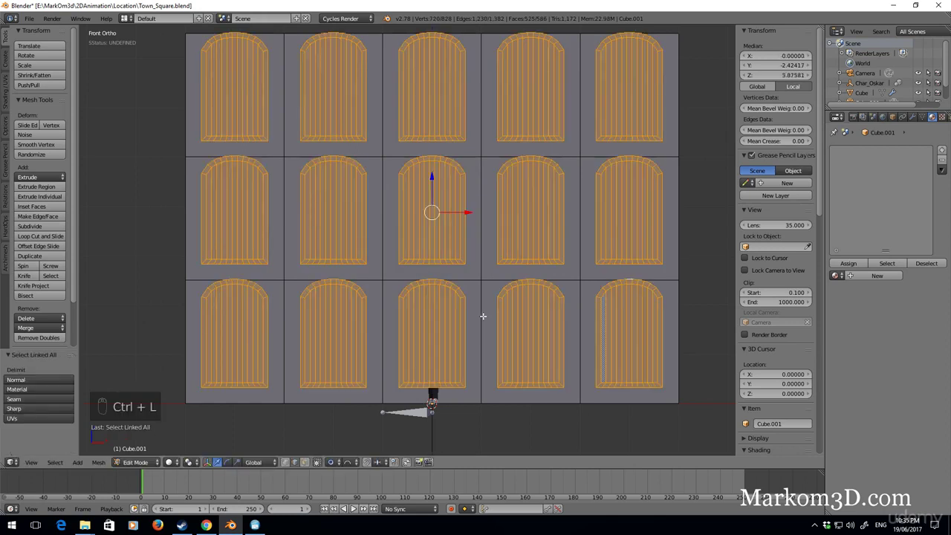
key(g)
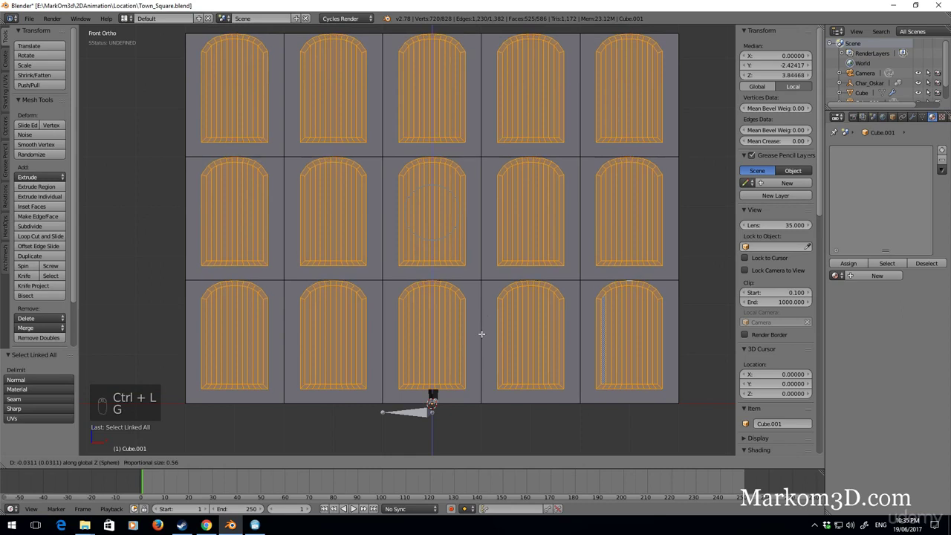
right_click(477, 352)
key(s)
key(z)
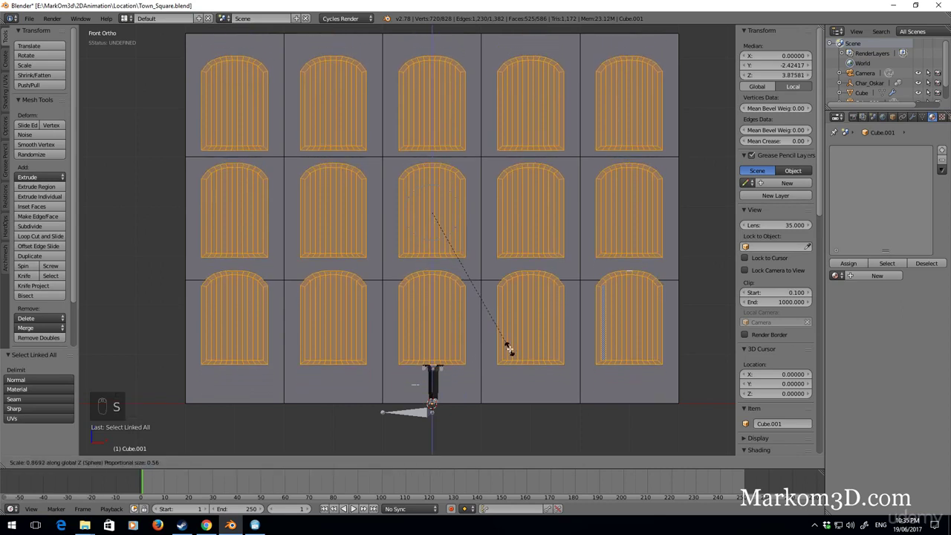
right_click(509, 349)
Lower all the arched windows by about 0.151 along Z to sit within their wall panels.
drag(431, 176, 438, 185)
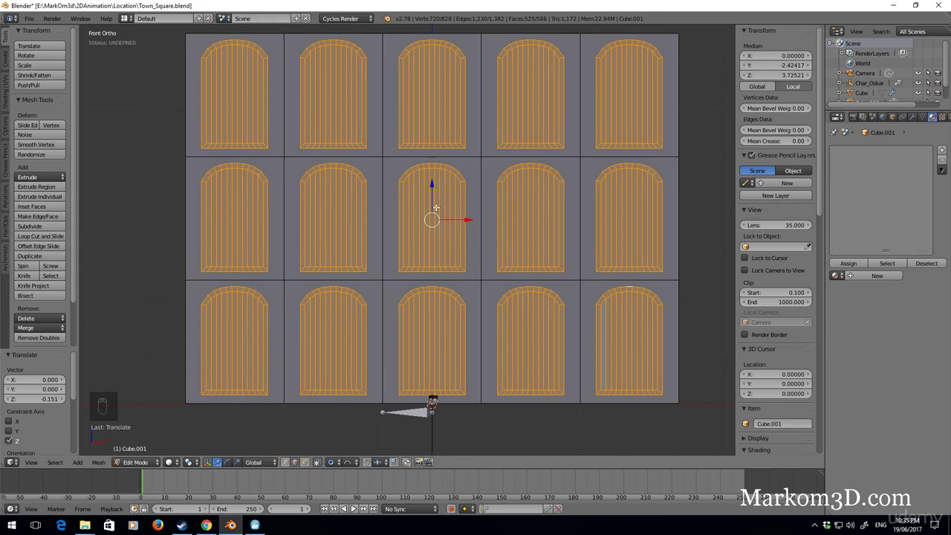
scroll(391, 330, up, 5)
scroll(401, 364, down, 5)
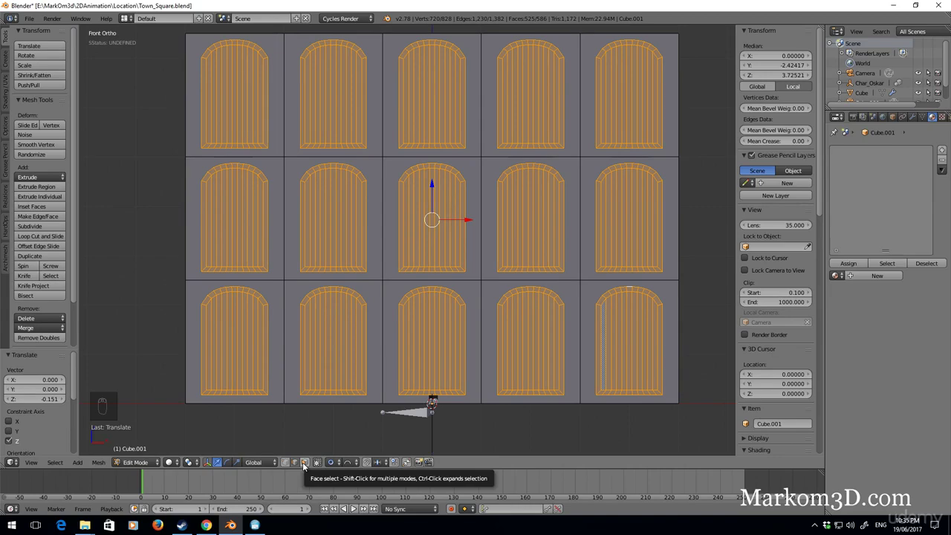
Disable proportional editing and switch to face selection.
click(335, 462)
click(329, 451)
click(303, 462)
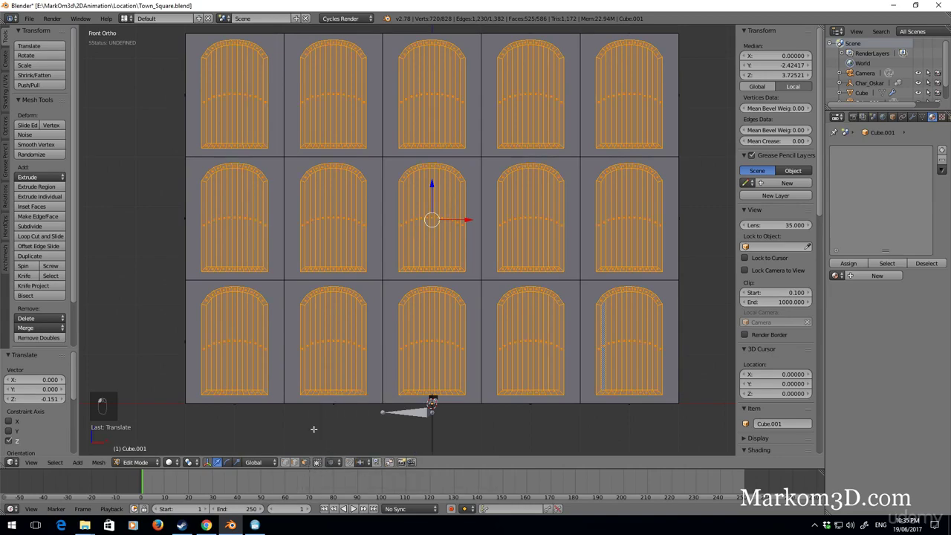
Select the frame face loops of the first and second windows from the left on the ground and middle floors.
middle_drag(373, 366, 502, 359)
scroll(502, 359, up, 5)
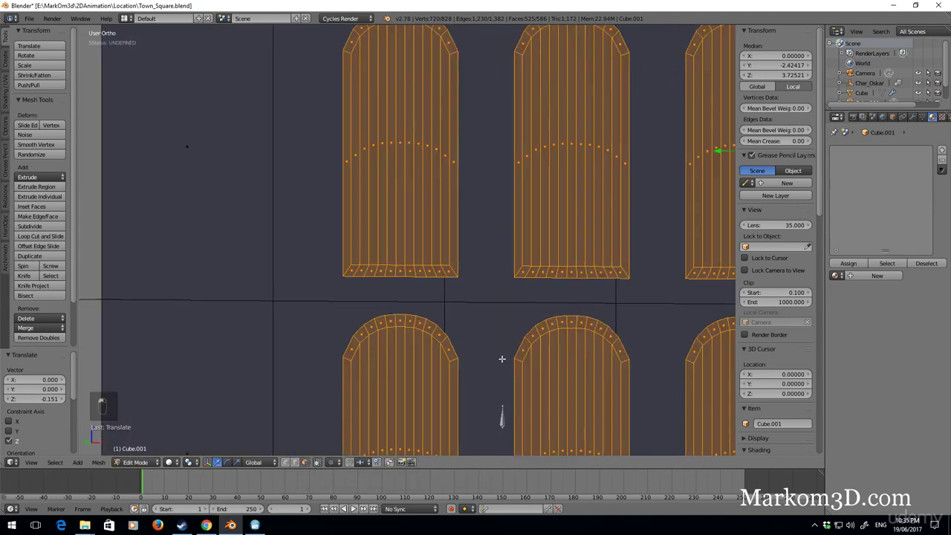
alt+right_click(448, 342)
alt+shift+right_click(517, 362)
alt+shift+right_click(520, 276)
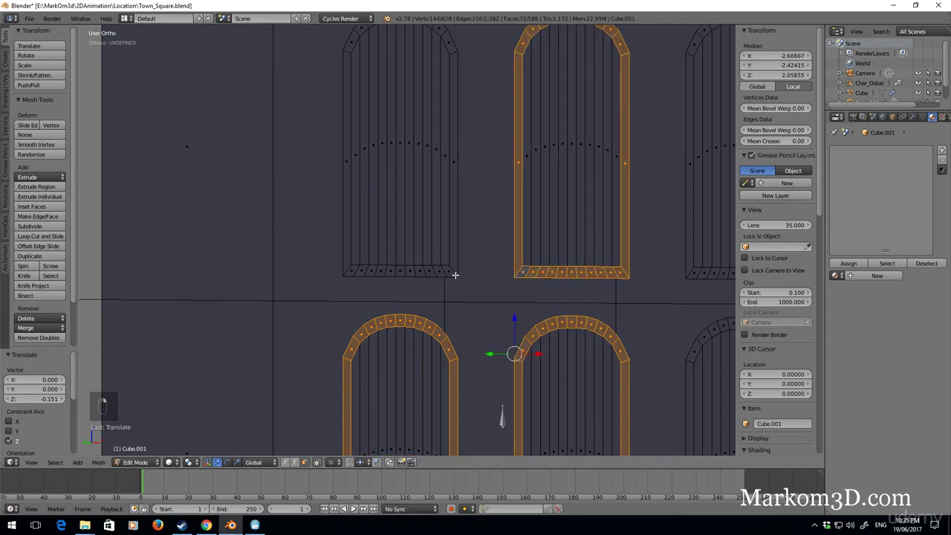
alt+shift+right_click(452, 274)
Add the frame face loops of the third, fourth and fifth windows on the ground and middle floors to the selection.
shift+middle_drag(680, 280, 427, 262)
alt+shift+right_click(447, 257)
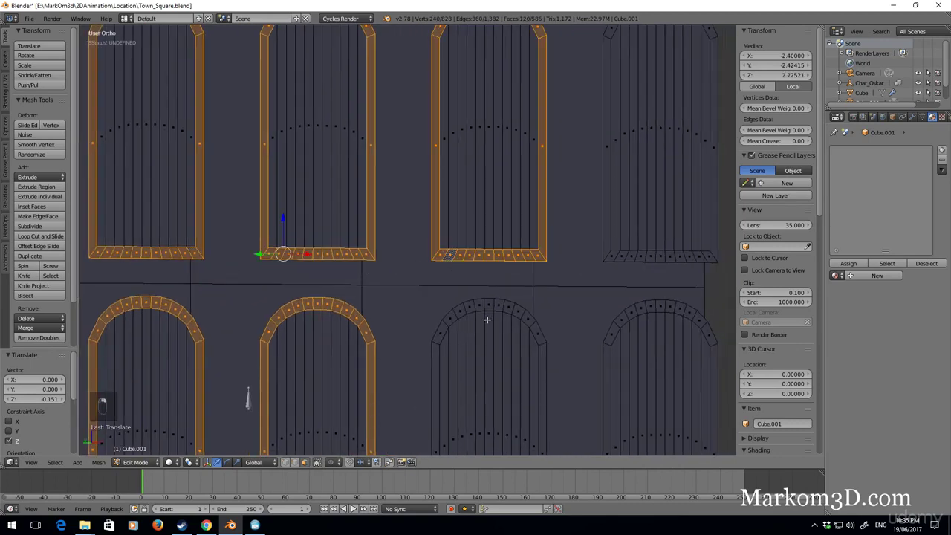
alt+shift+right_click(496, 305)
alt+shift+right_click(657, 311)
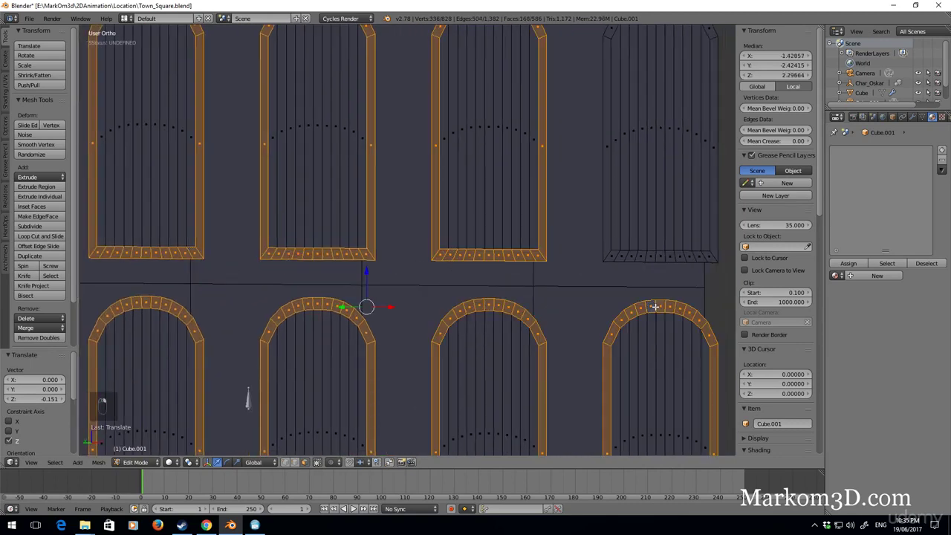
alt+shift+right_click(657, 258)
scroll(639, 289, down, 5)
scroll(627, 278, up, 3)
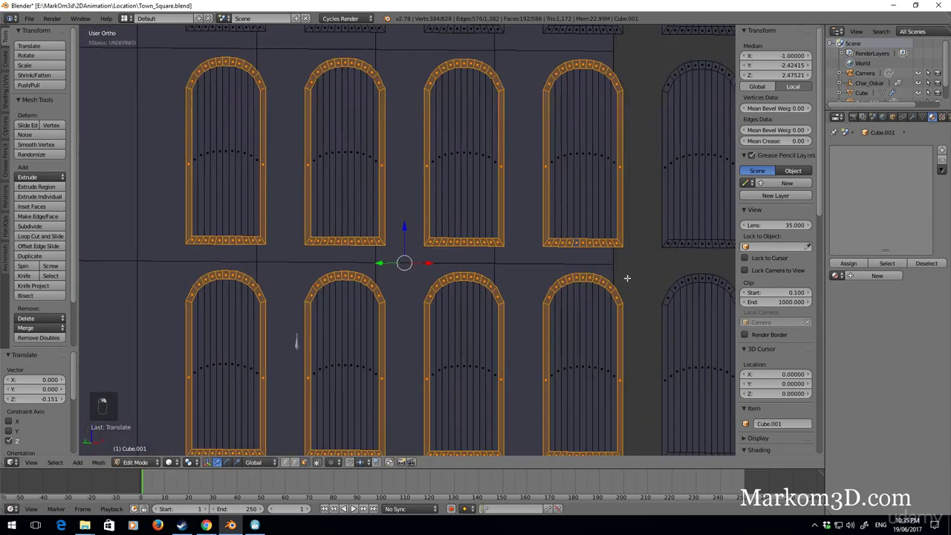
alt+shift+right_click(685, 282)
alt+shift+right_click(687, 245)
Add the frame face loops of all five top-floor windows to the selection.
shift+middle_drag(577, 103, 560, 354)
alt+shift+right_click(558, 278)
alt+shift+right_click(658, 279)
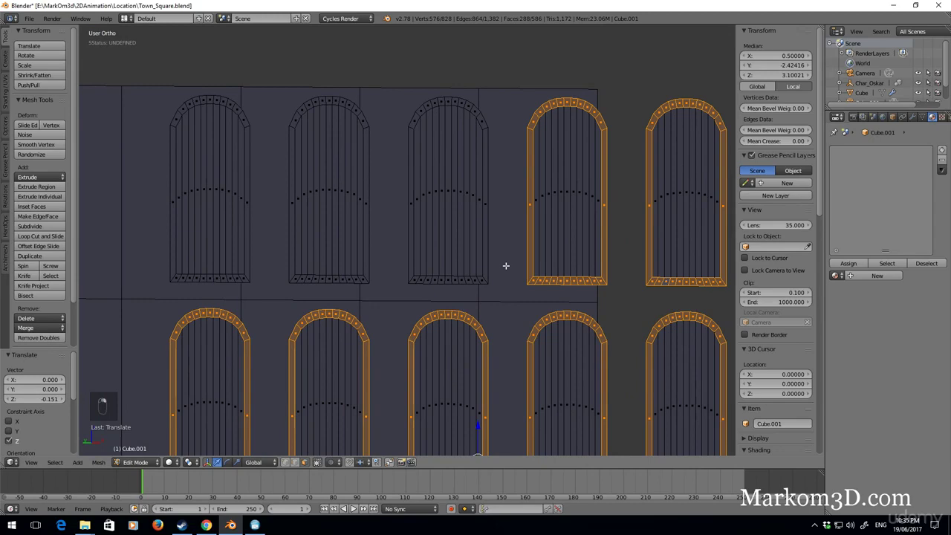
alt+shift+right_click(459, 282)
alt+shift+right_click(344, 278)
alt+shift+right_click(219, 277)
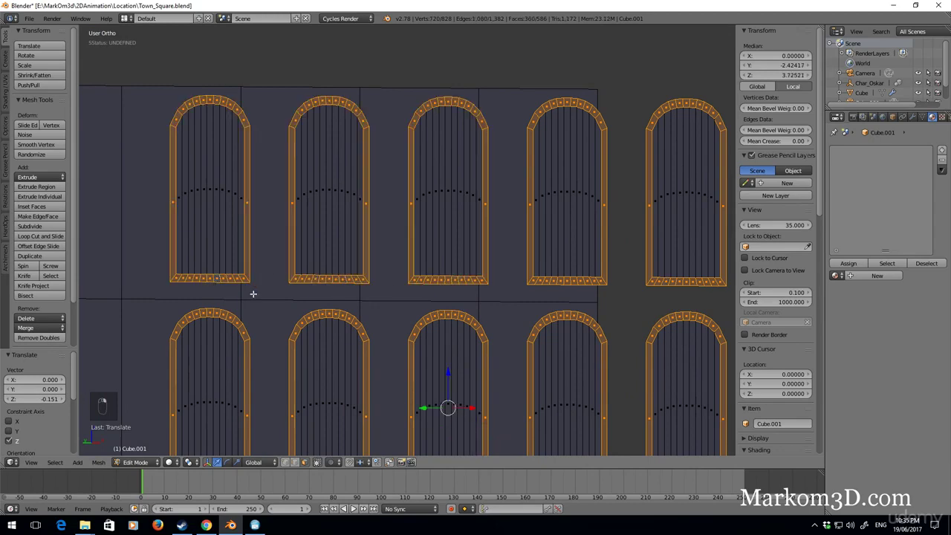
Extrude the selected window frame faces outward by about 0.039.
middle_drag(252, 294, 524, 364)
key(e)
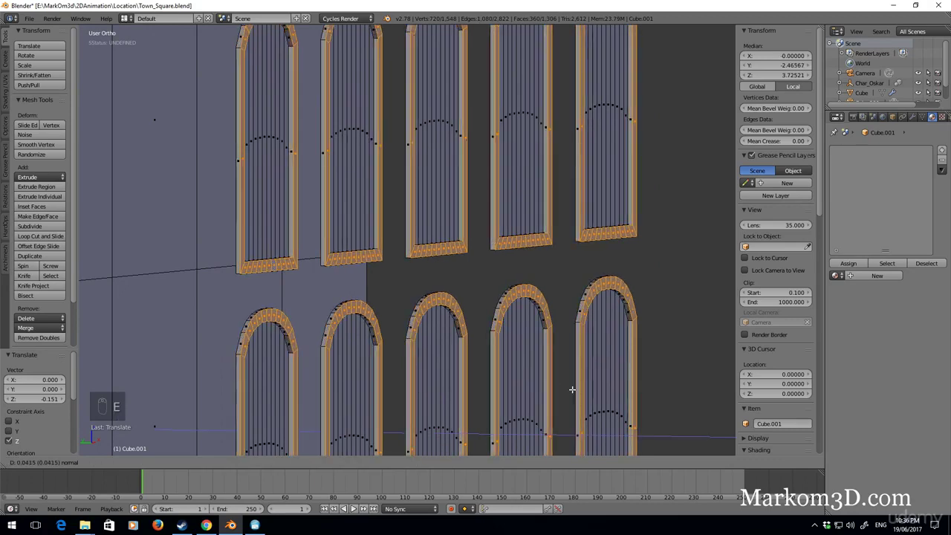
click(567, 392)
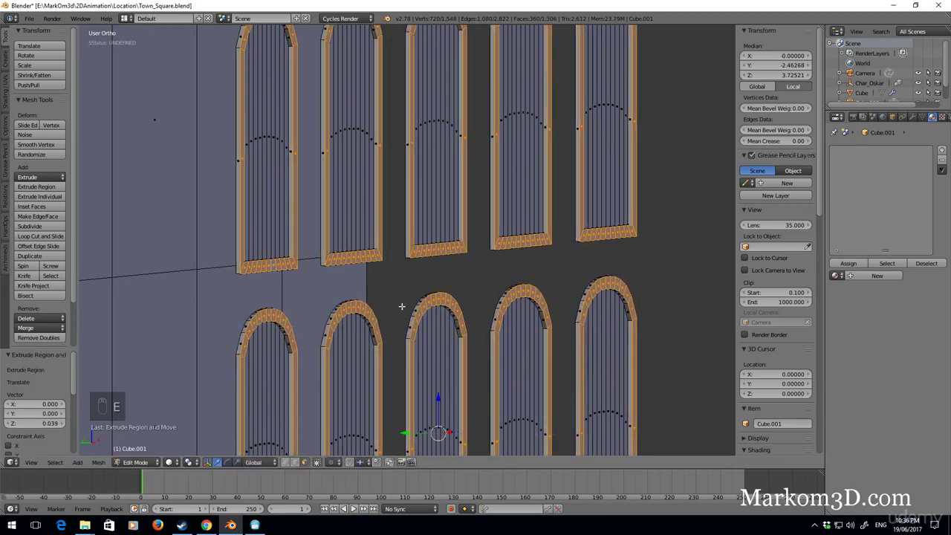
Examine the extruded window frames and their depth from the right, the front and several oblique angles.
scroll(322, 251, down, 4)
middle_drag(341, 255, 405, 273)
scroll(556, 268, up, 4)
scroll(479, 337, up, 3)
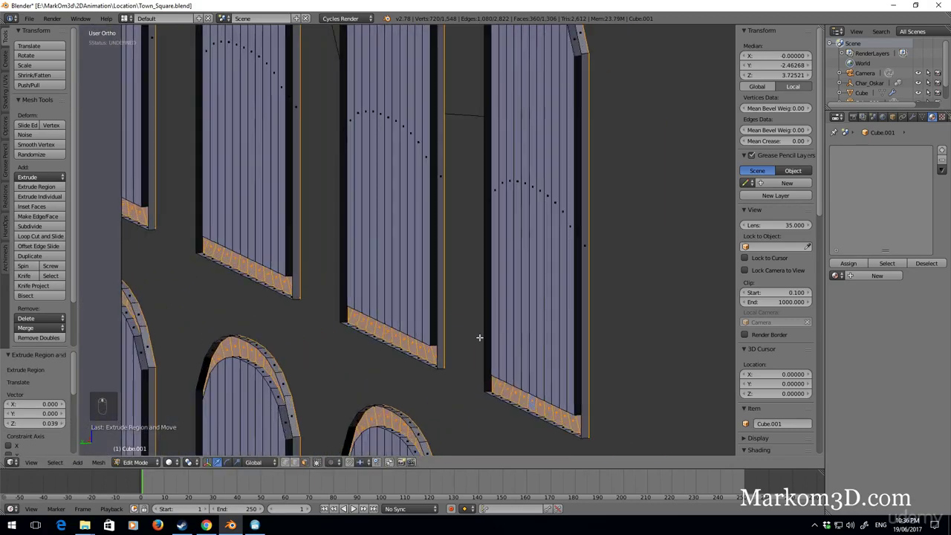
shift+middle_drag(511, 382, 364, 272)
scroll(378, 279, down, 1)
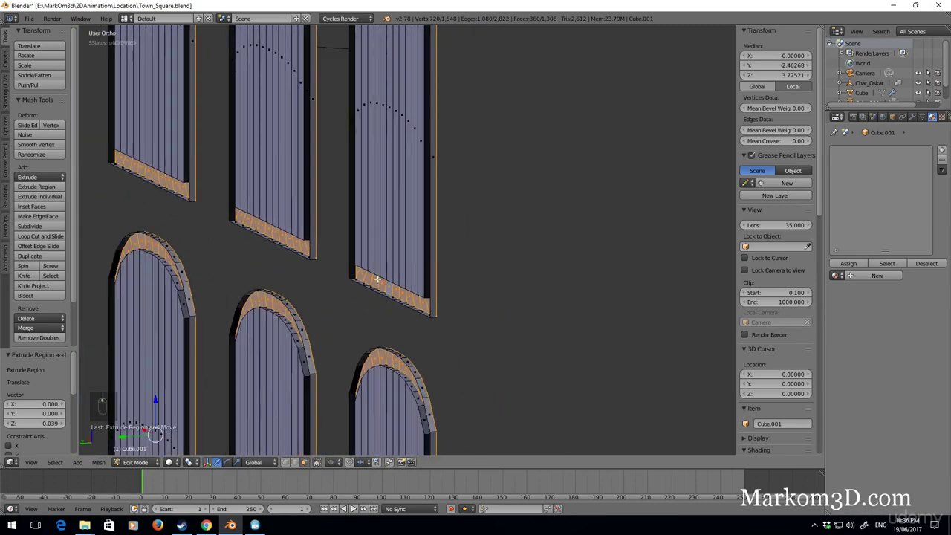
middle_drag(364, 315, 290, 282)
scroll(227, 248, up, 2)
key(KP_3)
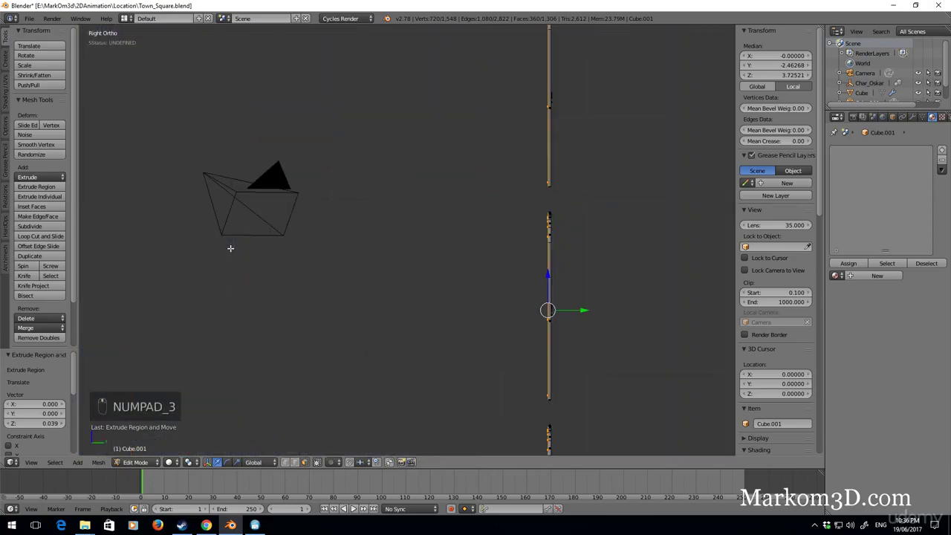
key(KP_1)
middle_drag(230, 245, 402, 238)
scroll(401, 238, down, 5)
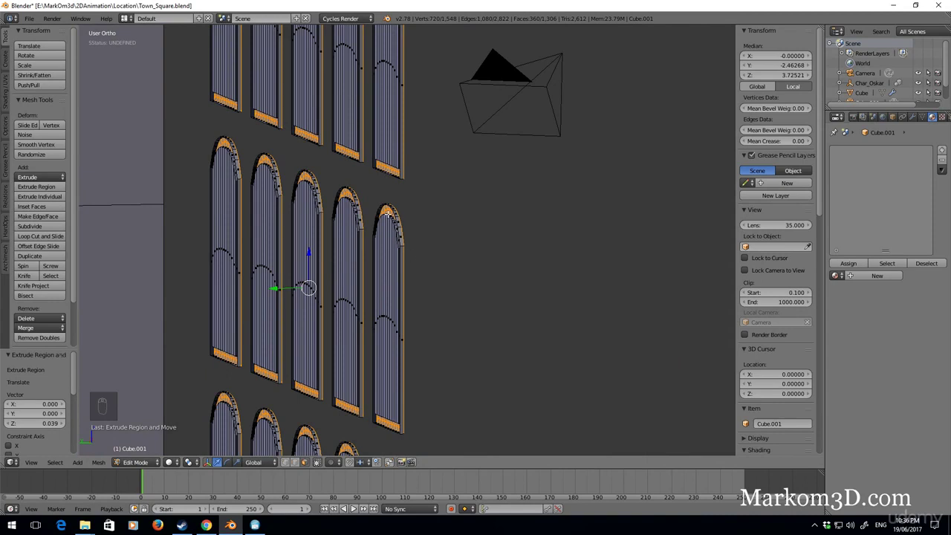
middle_drag(384, 244, 342, 293)
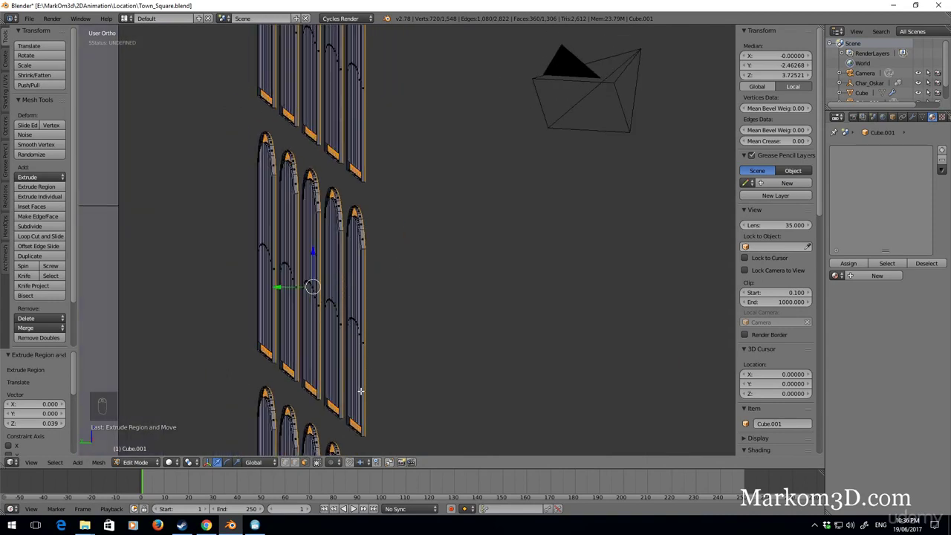
scroll(380, 329, up, 2)
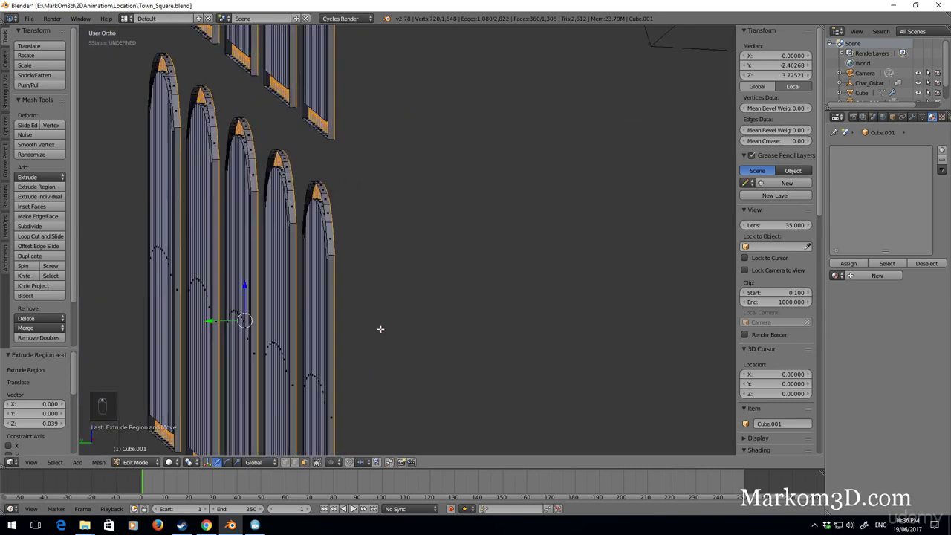
scroll(344, 307, up, 2)
In edge selection mode, select the back outer edge loops of the five top-floor window frames and the nearest middle-floor frame.
click(296, 463)
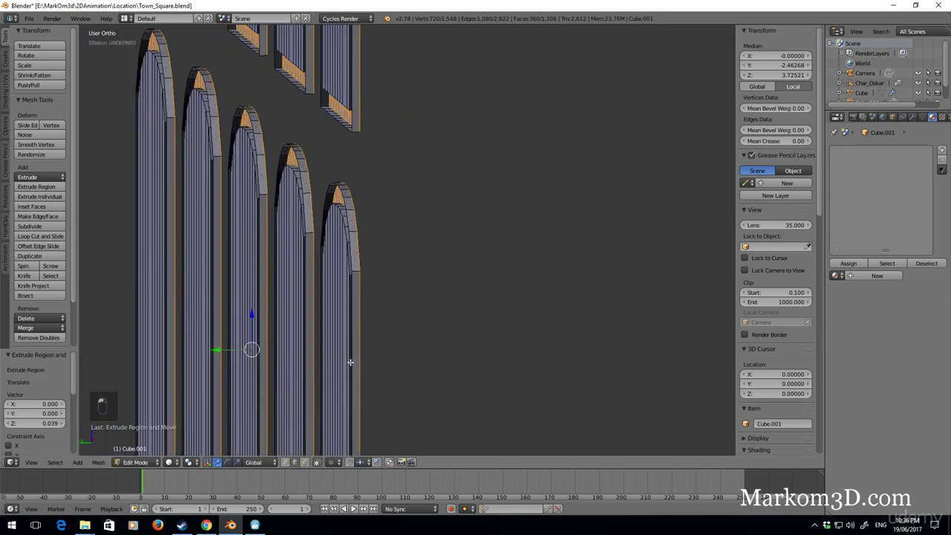
alt+right_click(352, 250)
alt+shift+right_click(335, 102)
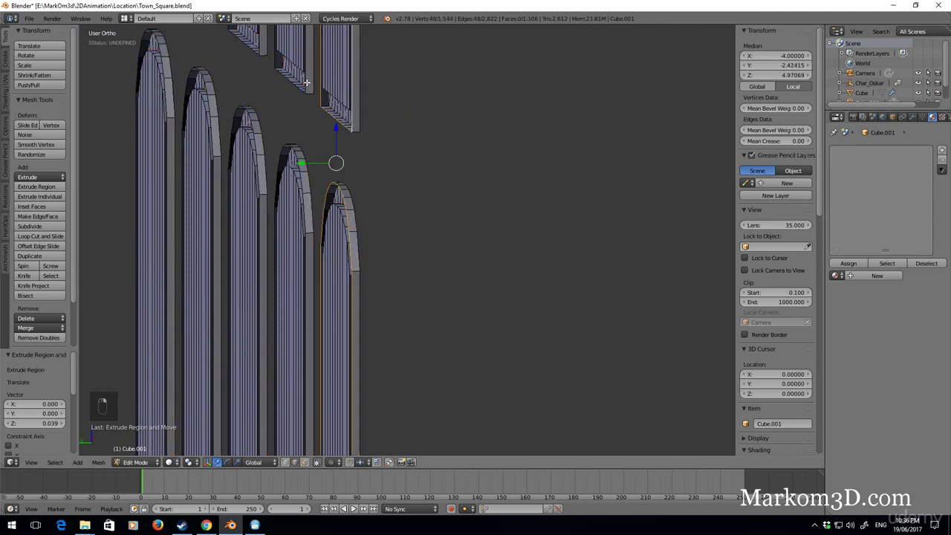
alt+shift+right_click(306, 82)
key(ctrl+z)
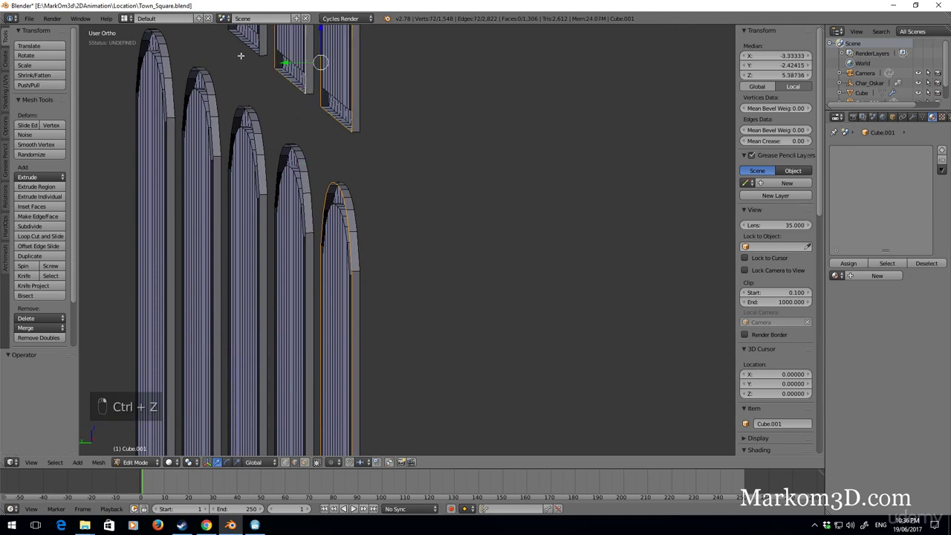
shift+middle_drag(206, 58, 304, 114)
alt+shift+right_click(315, 119)
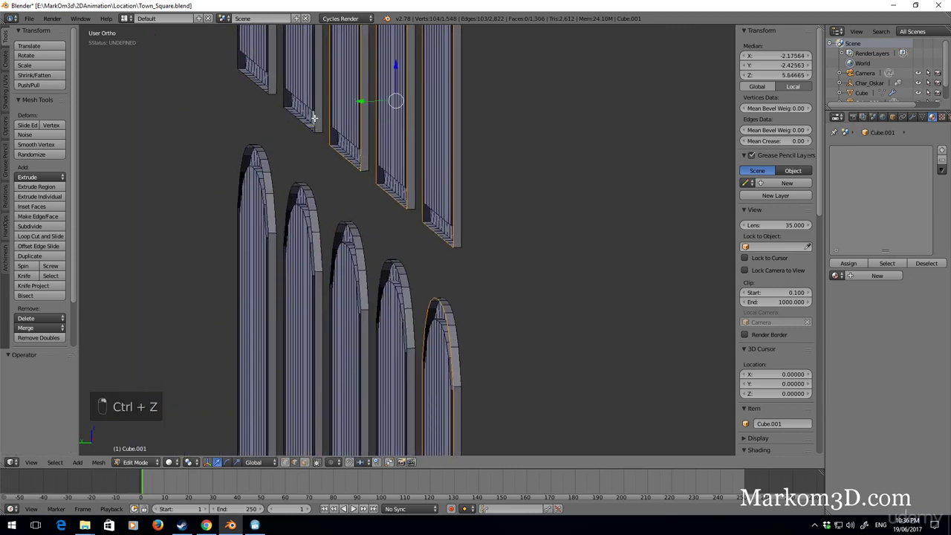
key(ctrl+z)
alt+shift+right_click(269, 83)
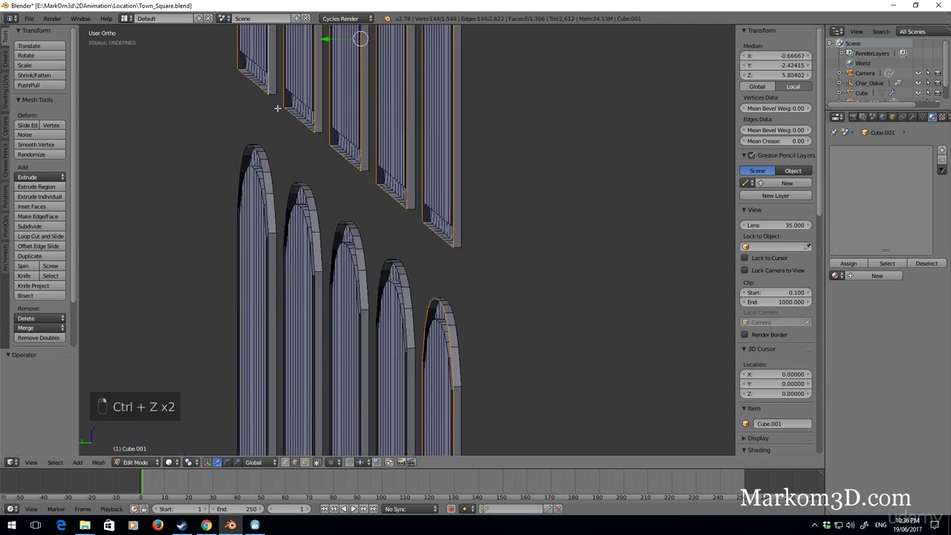
Add the back outer edge loops of the other four middle-floor window frames to the selection.
alt+shift+right_click(265, 184)
alt+shift+right_click(315, 242)
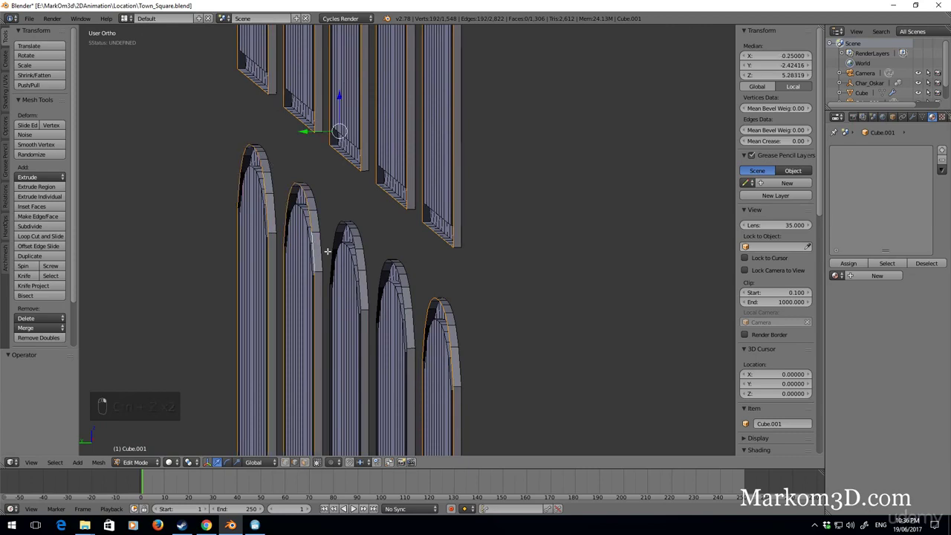
alt+shift+right_click(360, 272)
alt+shift+right_click(407, 317)
Add the back outer edge loops of all five ground-floor window frames to the selection.
scroll(431, 350, down, 7)
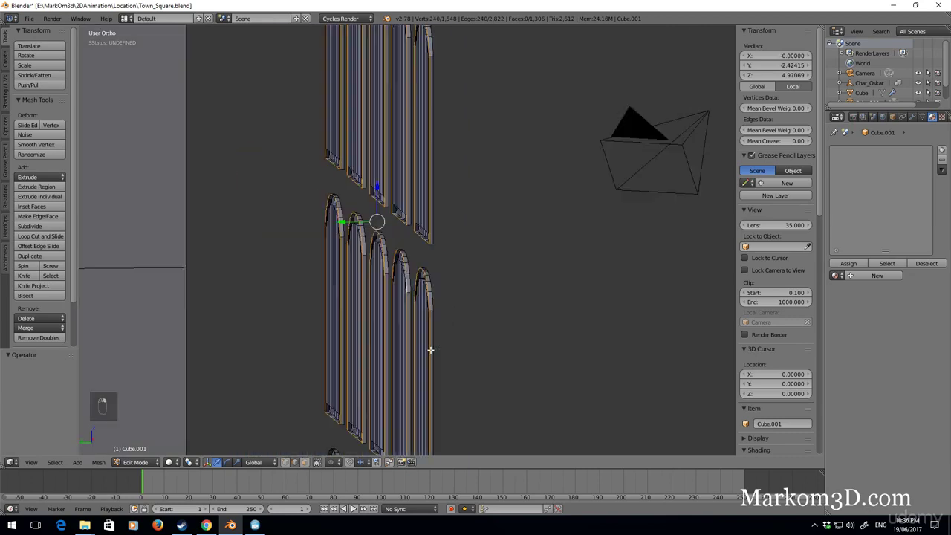
shift+middle_drag(433, 409, 424, 235)
scroll(424, 260, up, 10)
alt+shift+right_click(424, 252)
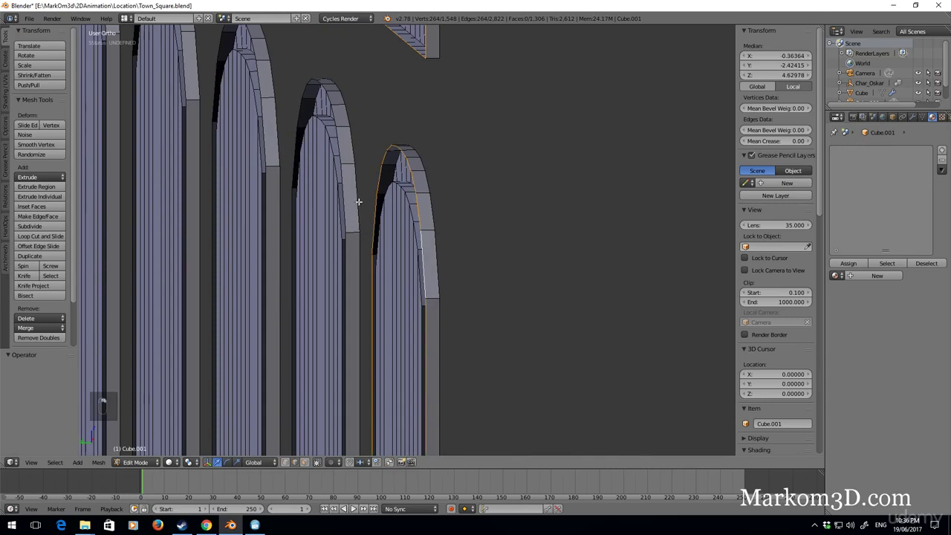
alt+shift+right_click(346, 199)
alt+shift+right_click(265, 152)
alt+shift+right_click(191, 117)
alt+shift+scroll(176, 129, down, 2)
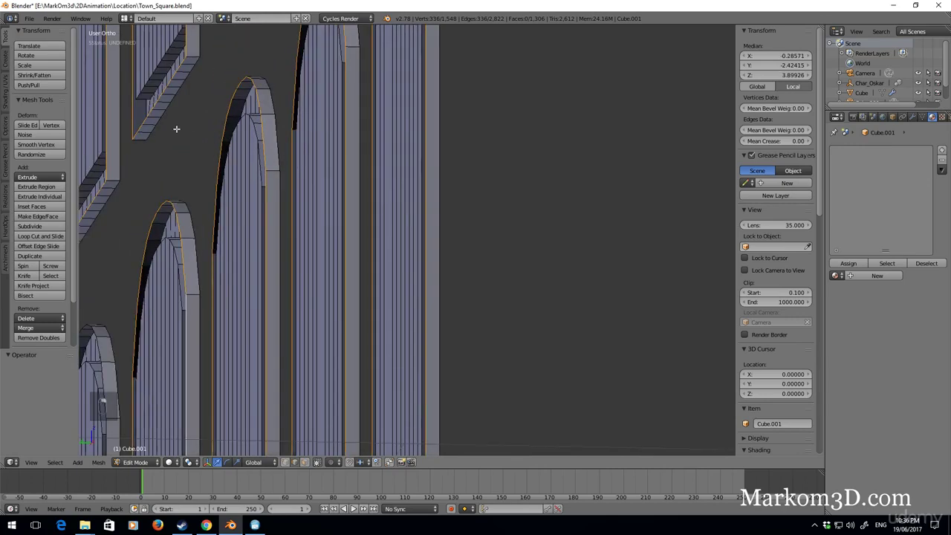
middle_drag(291, 287, 329, 149)
alt+shift+right_click(331, 158)
Move the selected back edge loops about 0.111 along the Y axis to deepen the frames' sides.
middle_drag(500, 322, 501, 247)
key(g)
key(y)
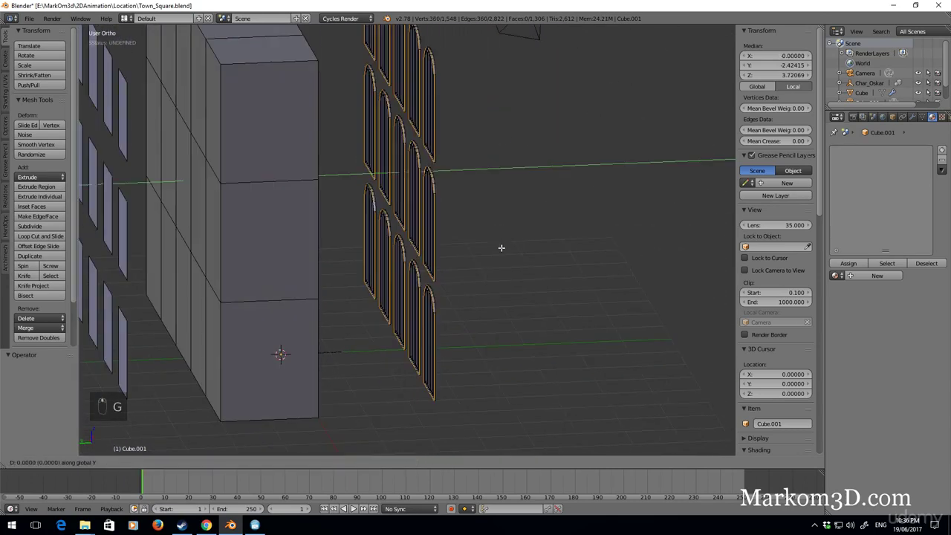
click(461, 253)
Extend the selection to all linked window geometry and move it along the Y axis onto the building's front wall.
middle_drag(460, 254, 522, 245)
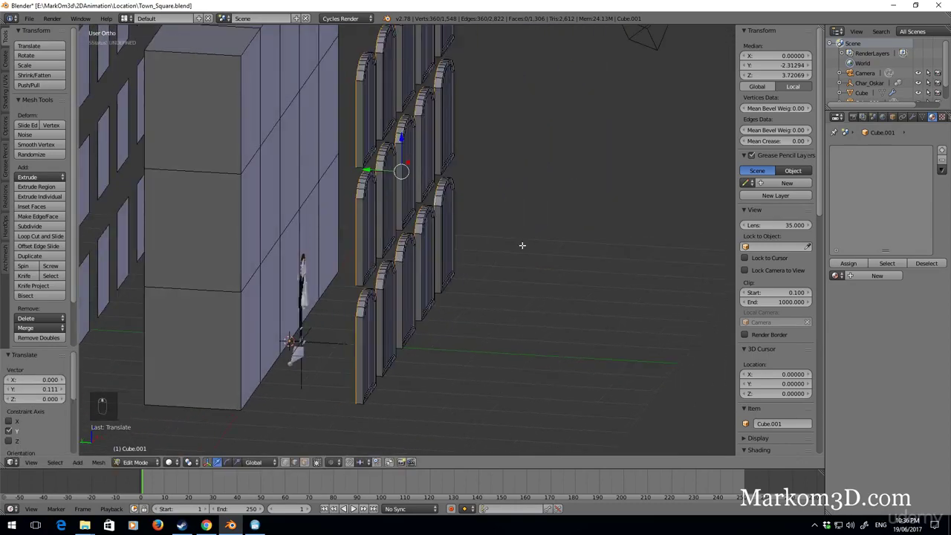
key(ctrl+l)
key(g)
key(y)
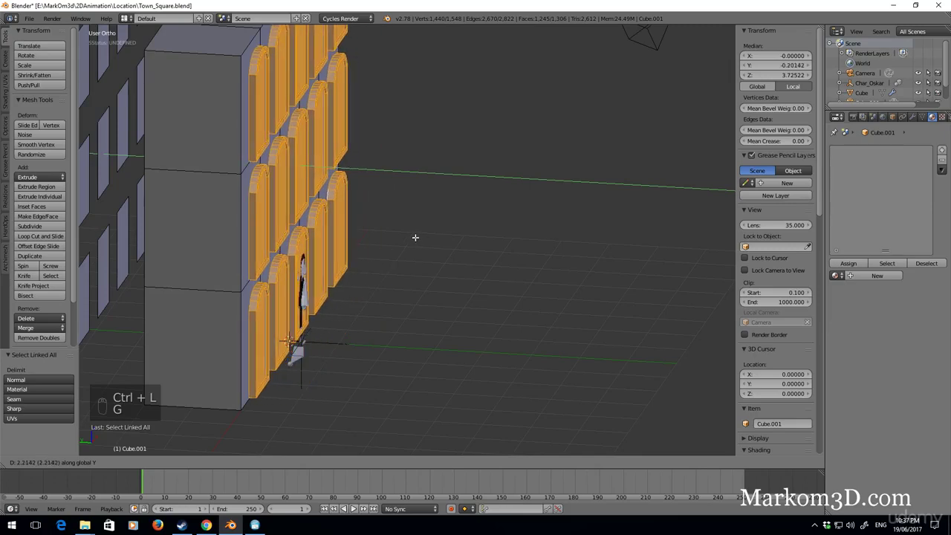
click(350, 229)
Return to object mode in solid shading and check how the windows sit on the wall.
middle_drag(350, 229, 300, 240)
scroll(329, 248, down, 4)
key(z)
key(z)
key(Tab)
middle_drag(436, 273, 484, 275)
scroll(470, 278, up, 8)
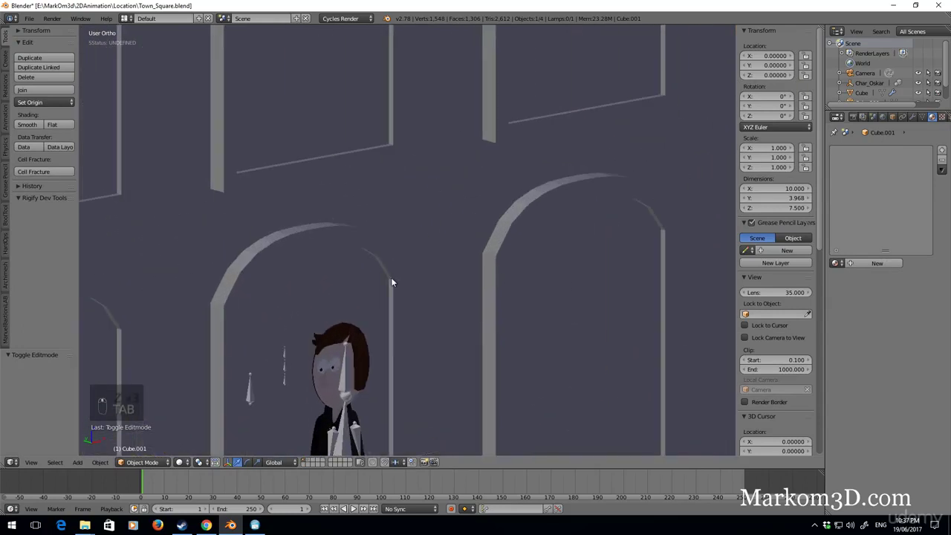
Add a Bevel modifier to the building with a width of 0.0030.
click(912, 116)
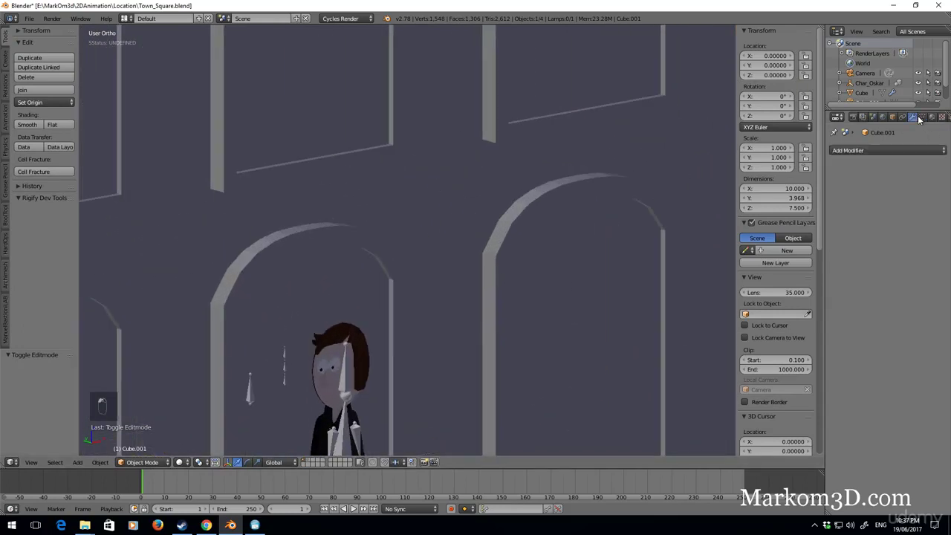
click(903, 152)
click(855, 153)
click(855, 153)
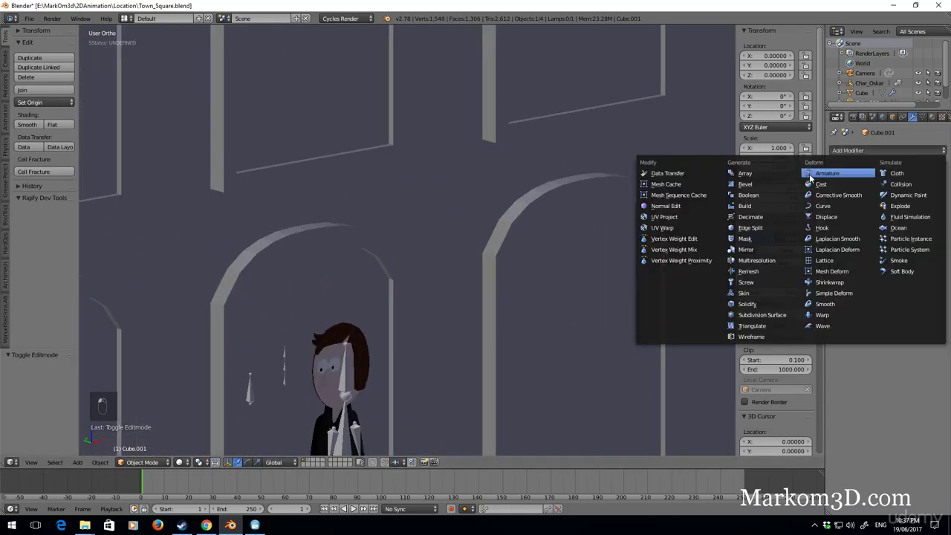
click(772, 186)
drag(866, 198, 885, 202)
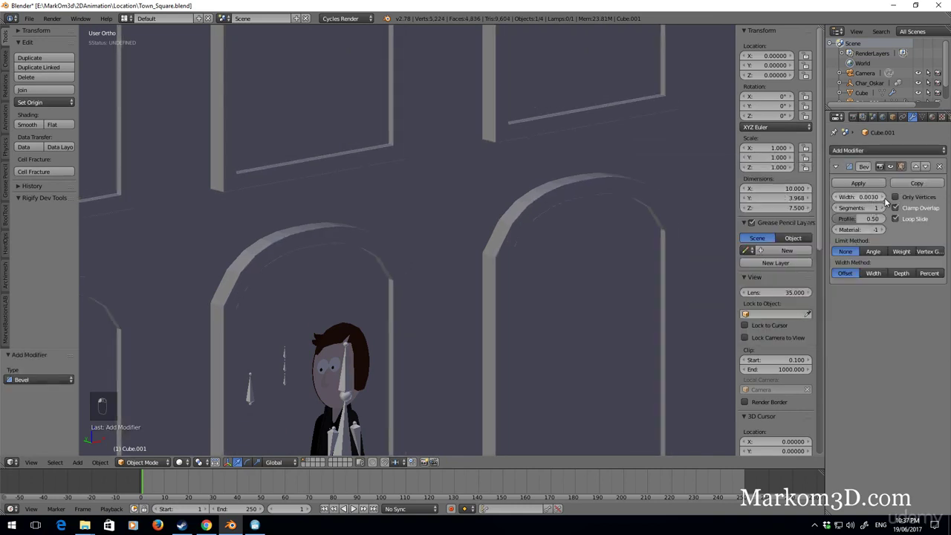
Limit the bevel by angle with a threshold of 45°.
click(875, 251)
click(886, 263)
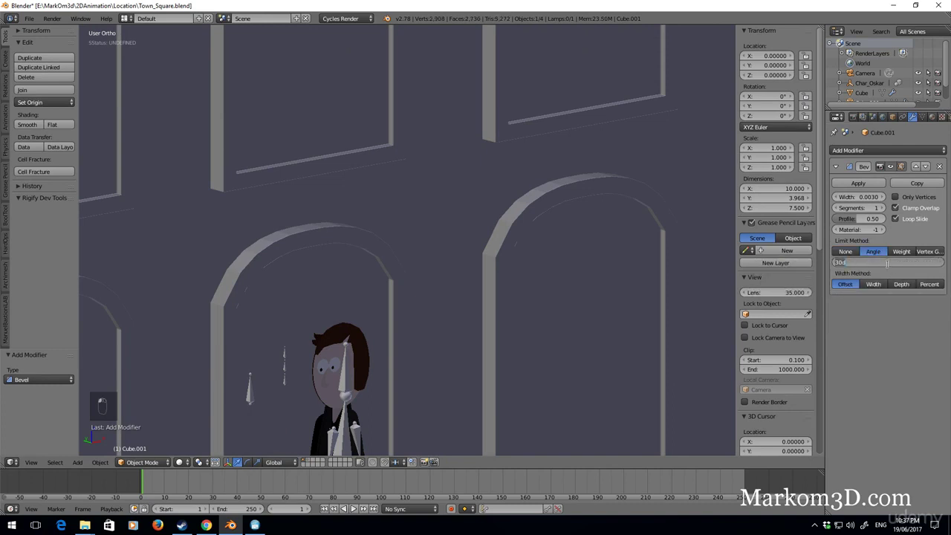
text(60)
key(Return)
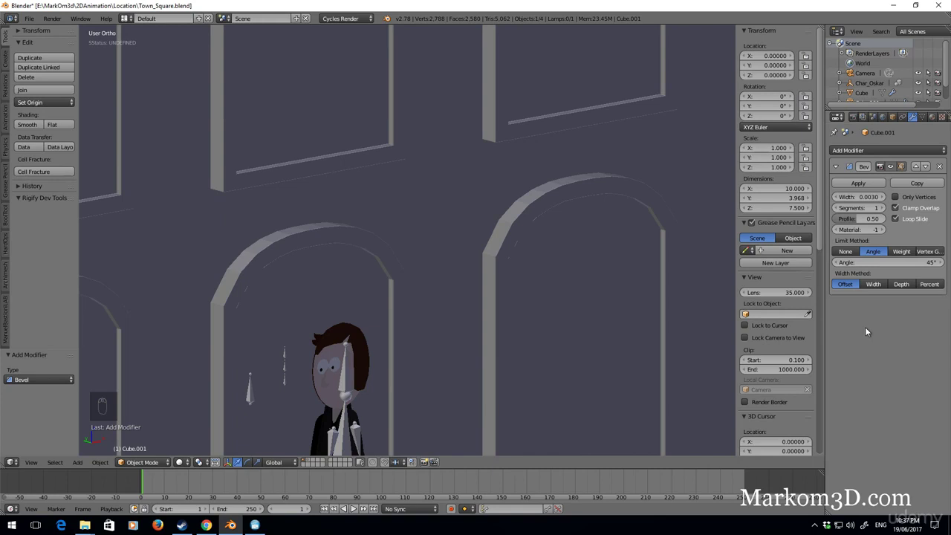
Inspect the bevel on a window arch up close and apply smooth shading to the building.
scroll(546, 214, up, 8)
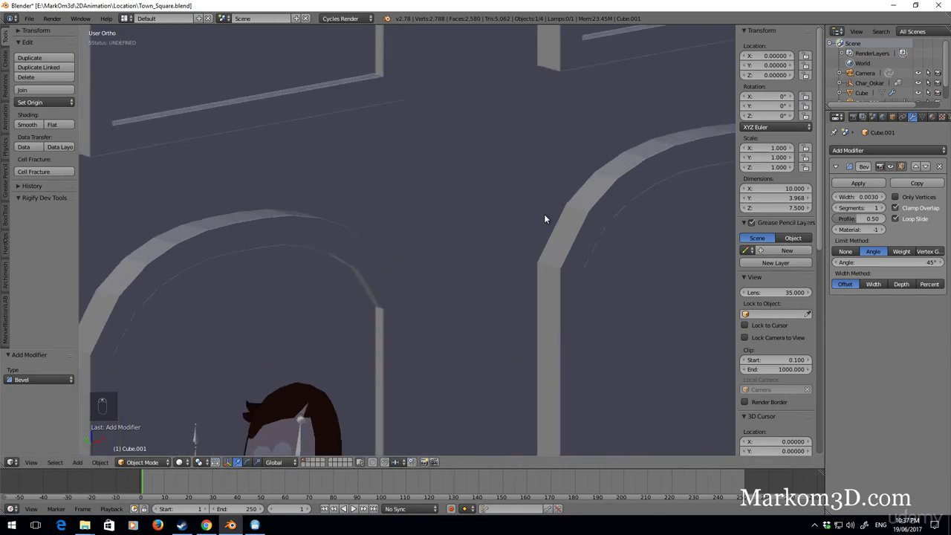
shift+middle_drag(560, 79, 429, 257)
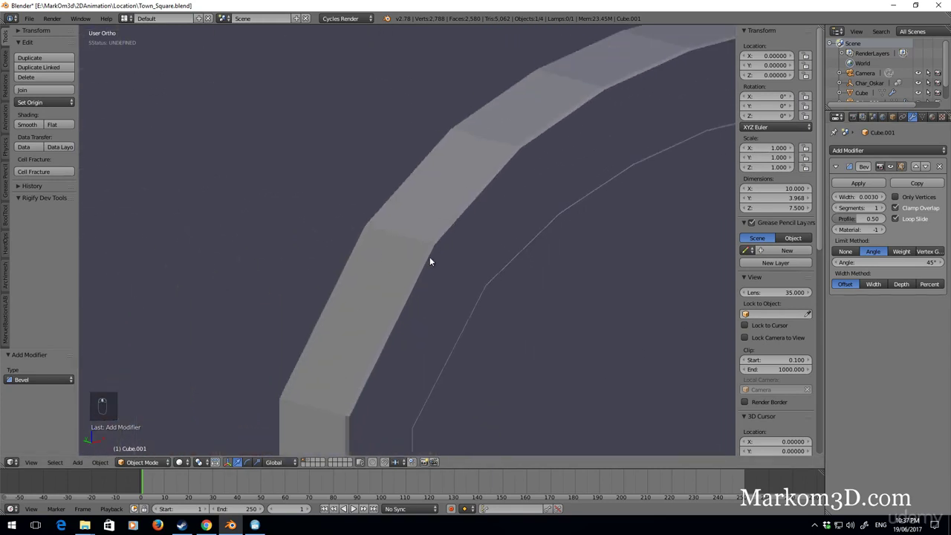
scroll(429, 258, up, 2)
scroll(428, 260, down, 4)
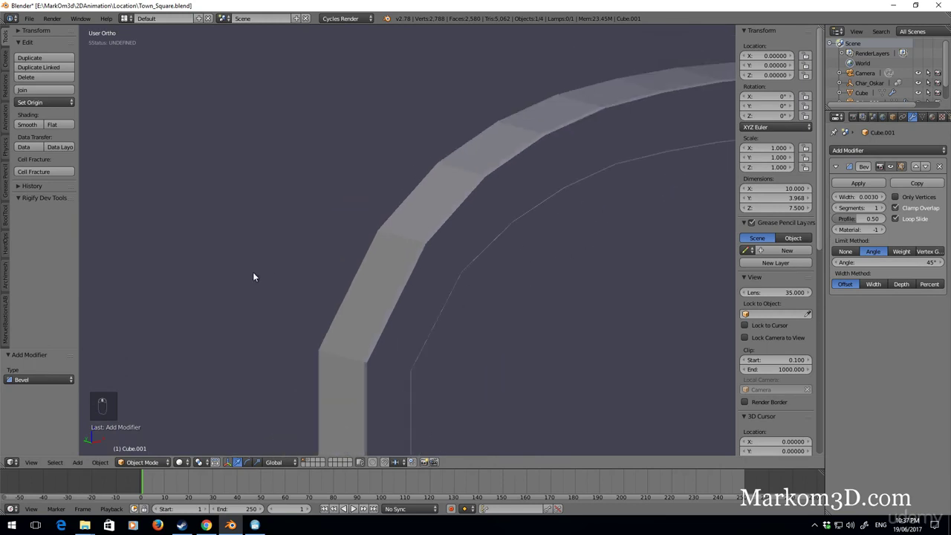
click(27, 125)
scroll(423, 206, down, 8)
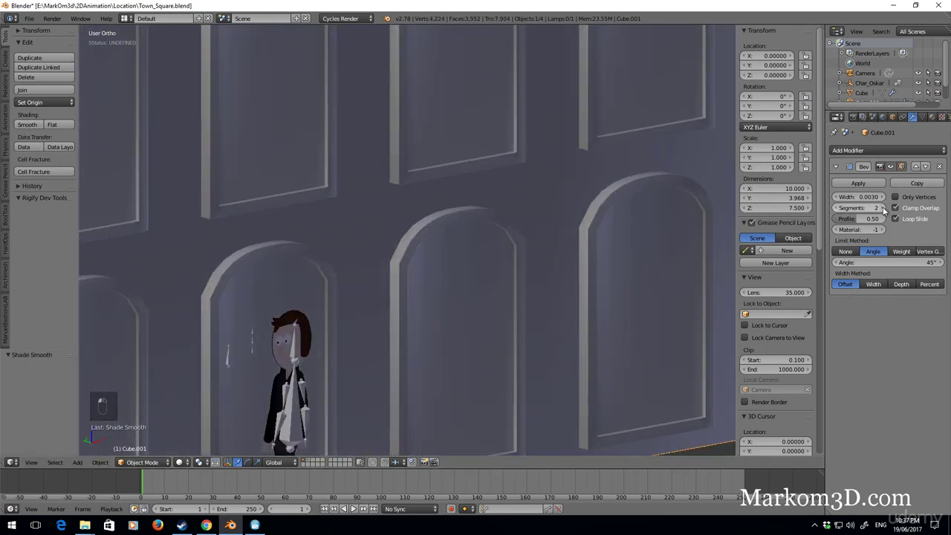
Set the bevel to 3 segments and check the window frame edges.
click(881, 208)
click(881, 209)
scroll(436, 257, up, 5)
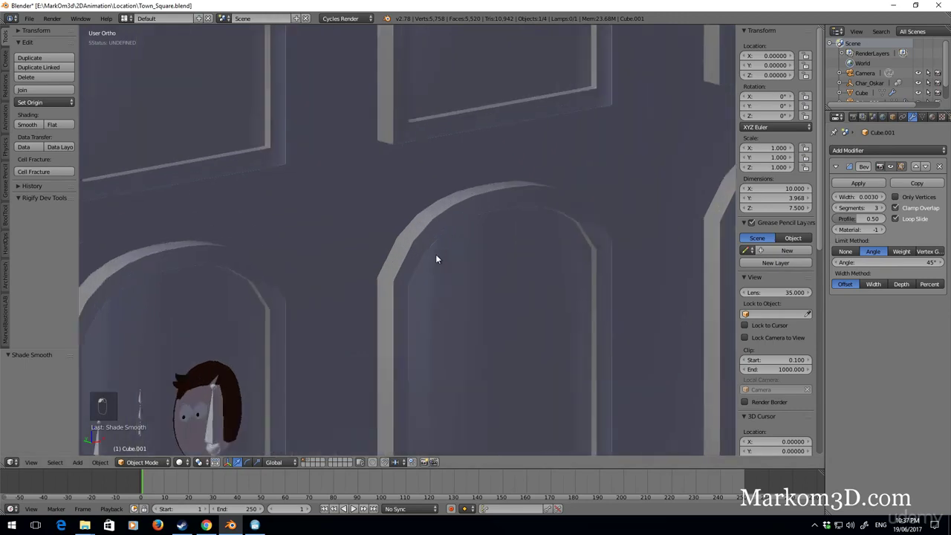
scroll(436, 259, down, 5)
Review the facade in front view and set the building to flat shading.
key(Tab)
key(Tab)
key(Tab)
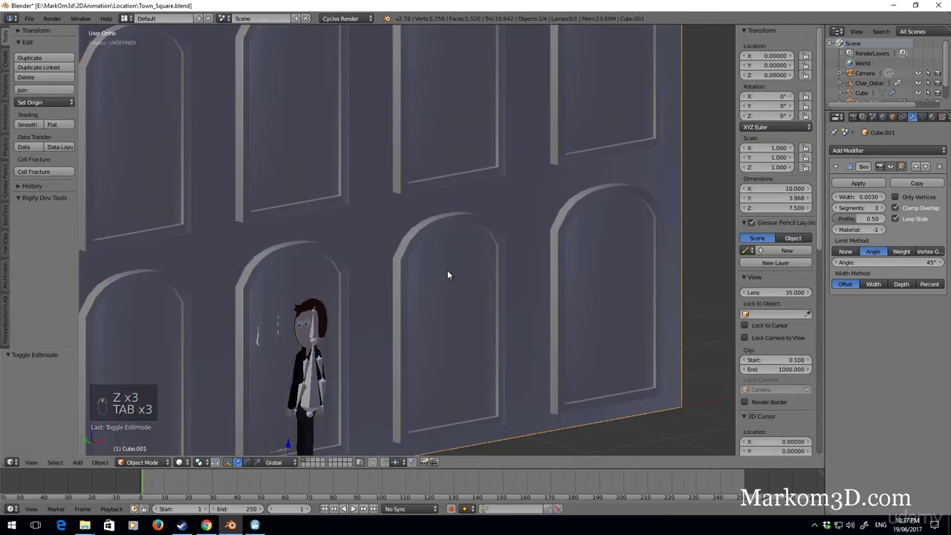
key(KP_3)
key(KP_1)
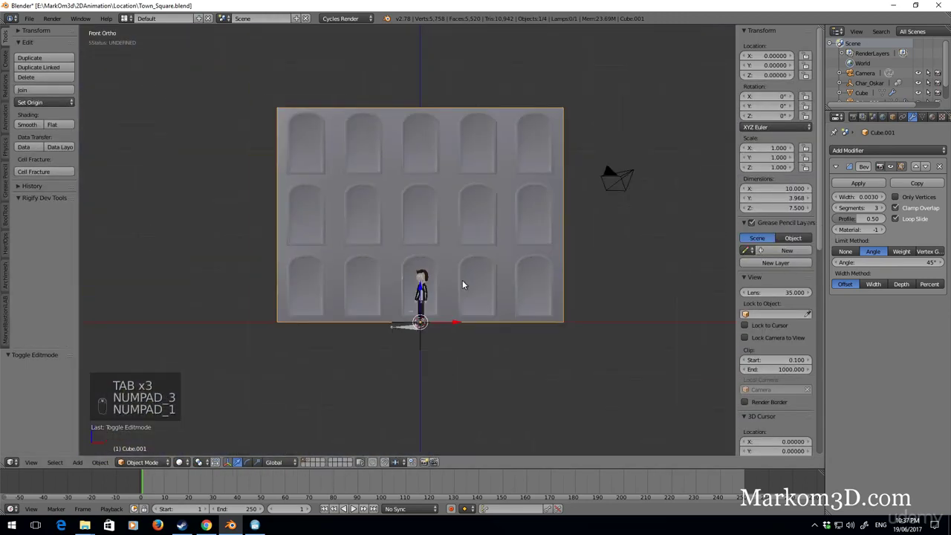
scroll(462, 285, up, 1)
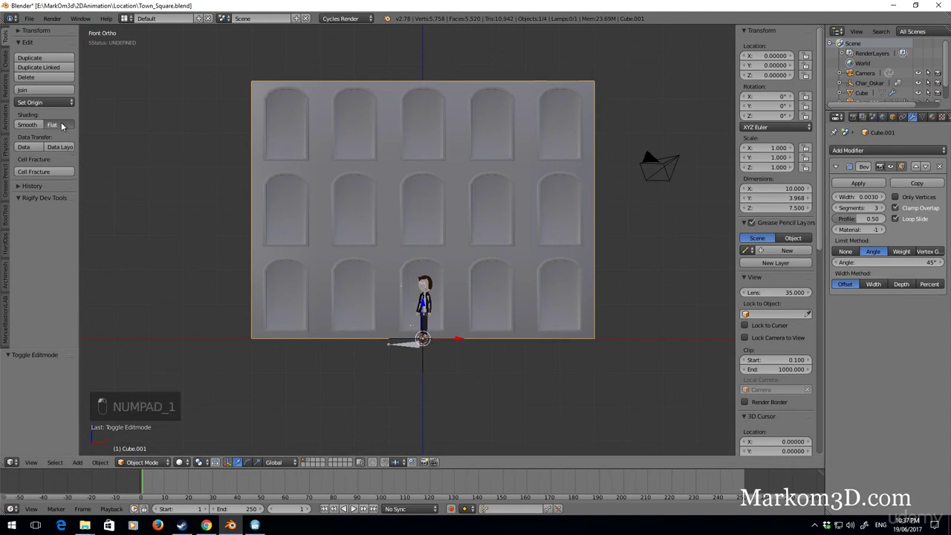
click(54, 124)
In edit mode, select all linked geometry of the centre ground-floor window behind the character.
scroll(407, 217, up, 5)
middle_drag(409, 230, 566, 262)
key(Tab)
scroll(535, 260, up, 4)
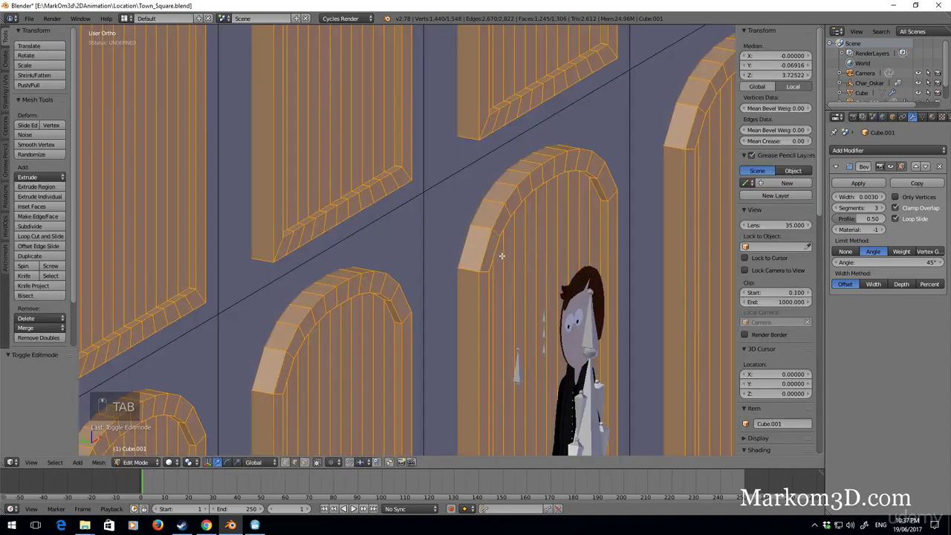
shift+middle_drag(497, 247, 454, 195)
right_click(455, 195)
key(ctrl+l)
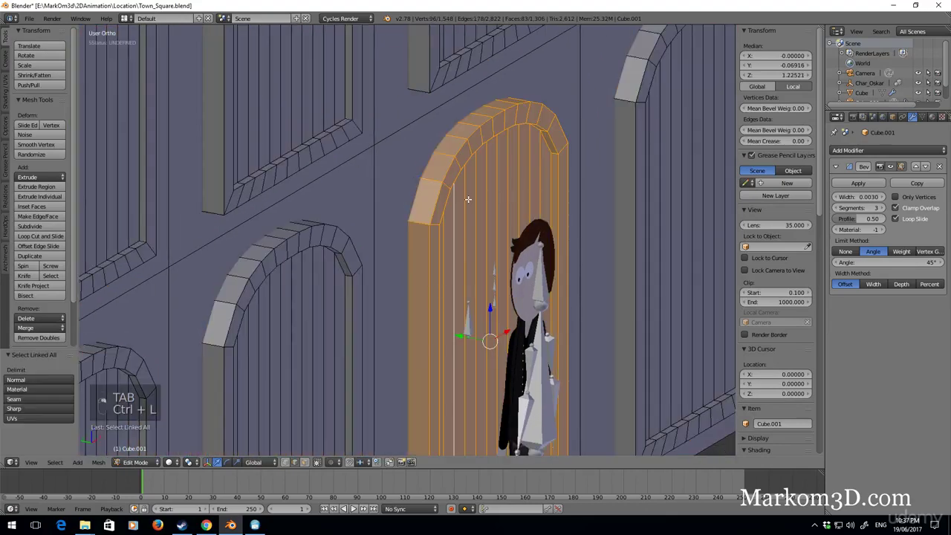
scroll(468, 199, down, 3)
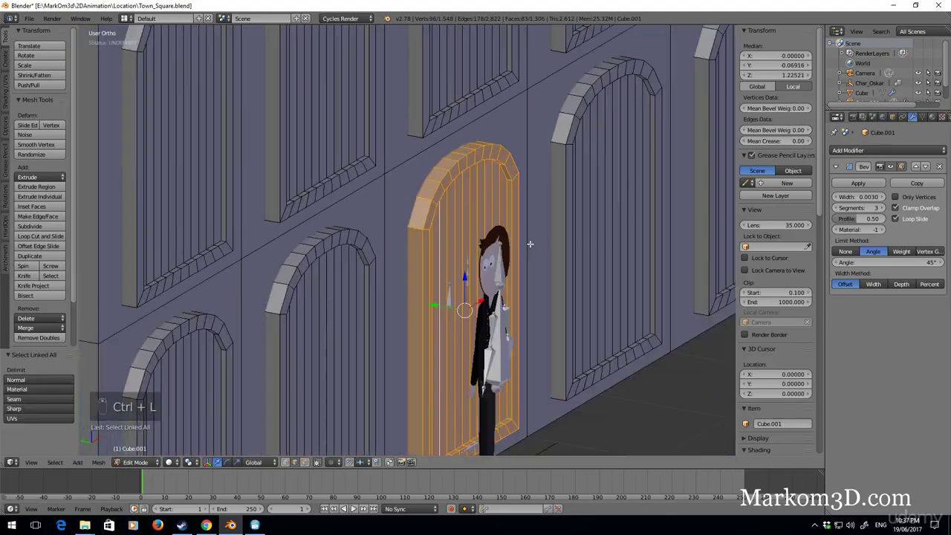
Scale the selected ground-floor window up by 1.196 and lower it by 0.105 to form a doorway behind the character.
key(z)
key(z)
key(z)
key(KP_3)
key(KP_1)
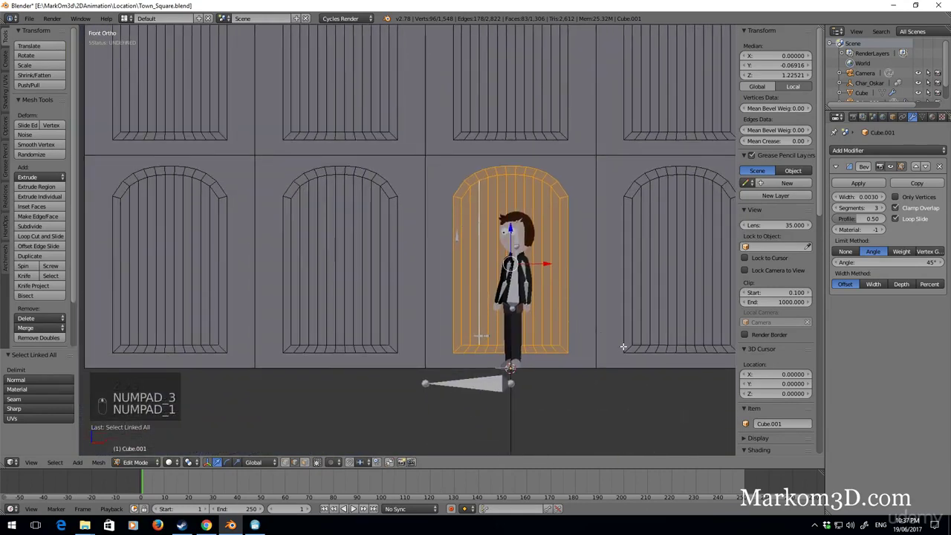
key(s)
click(651, 361)
drag(511, 228, 511, 242)
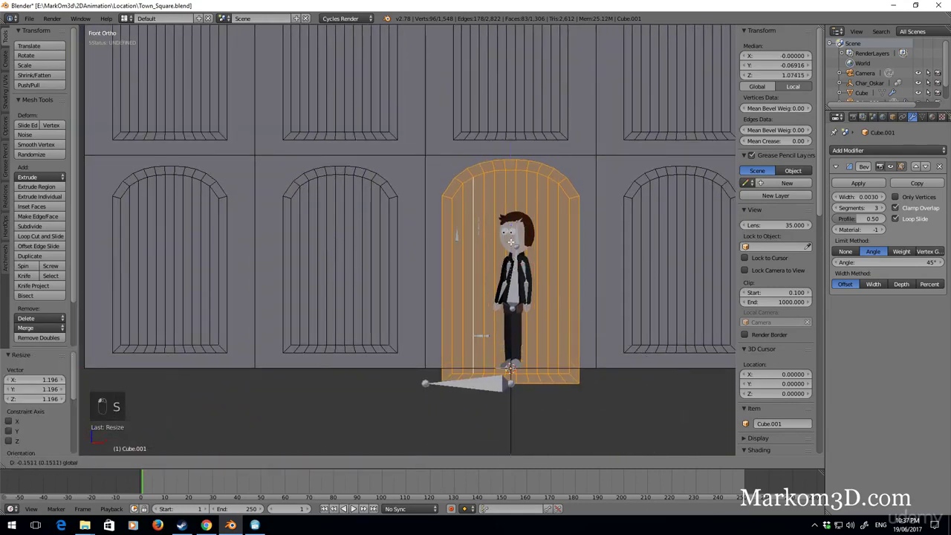
click(511, 242)
Widen the doorway along the X axis by a factor of 1.327.
key(s)
key(x)
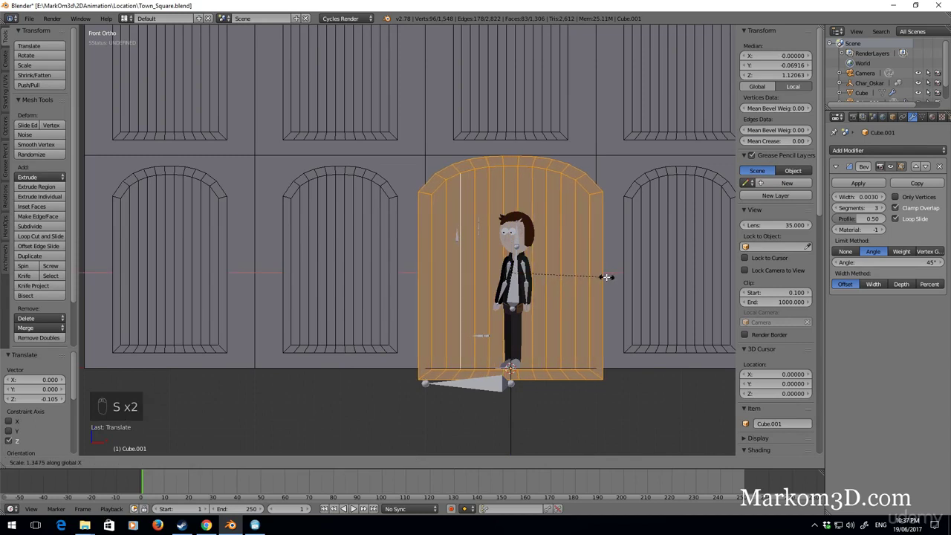
click(606, 276)
Select the outer top faces along the doorway's arch and raise them by 0.104 along Z.
scroll(516, 308, up, 2)
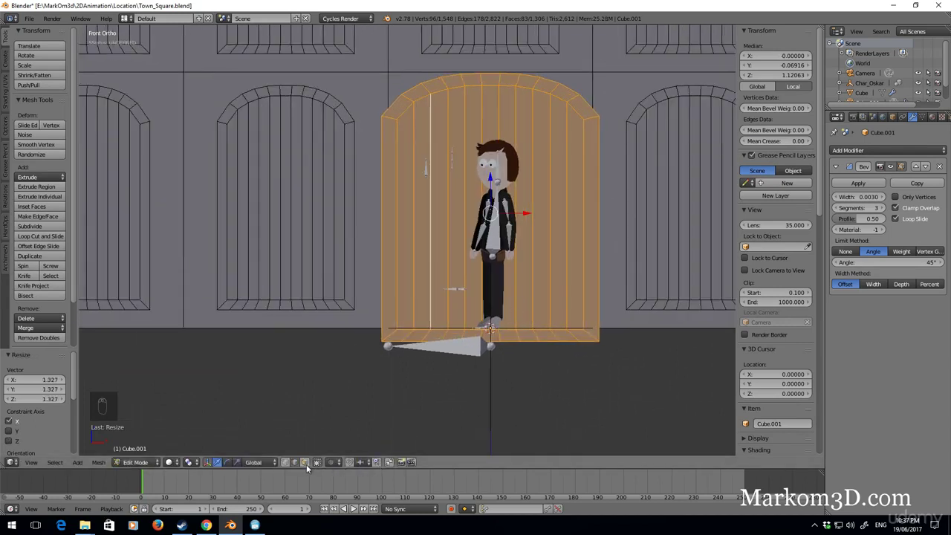
scroll(357, 297, down, 2)
middle_drag(357, 298, 377, 238)
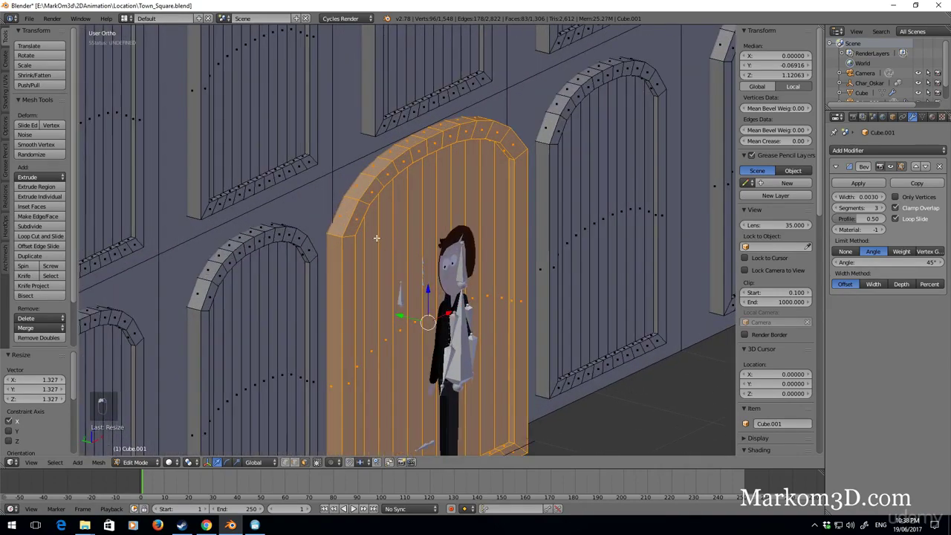
right_click(347, 210)
shift+right_click(361, 187)
shift+right_click(377, 166)
shift+right_click(398, 152)
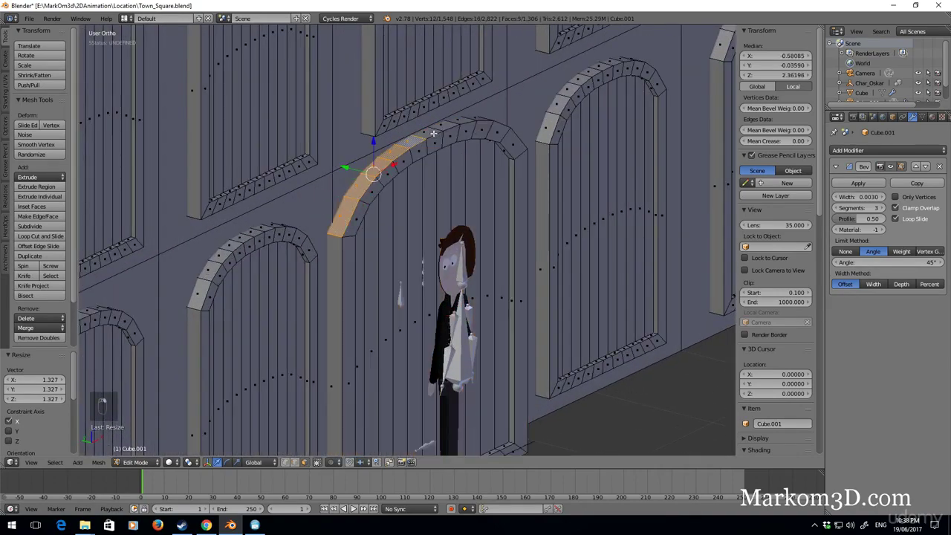
middle_drag(540, 132, 603, 207)
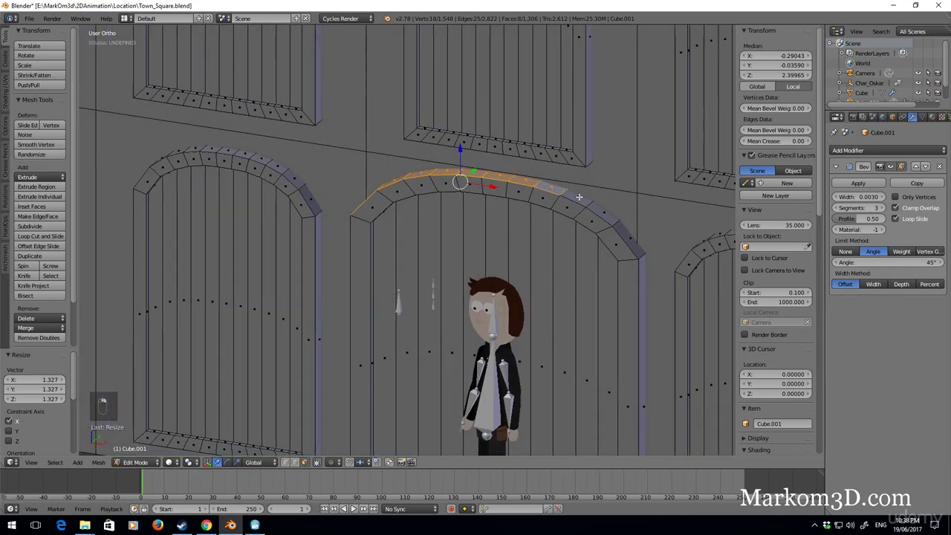
shift+right_click(602, 207)
key(ctrl+z)
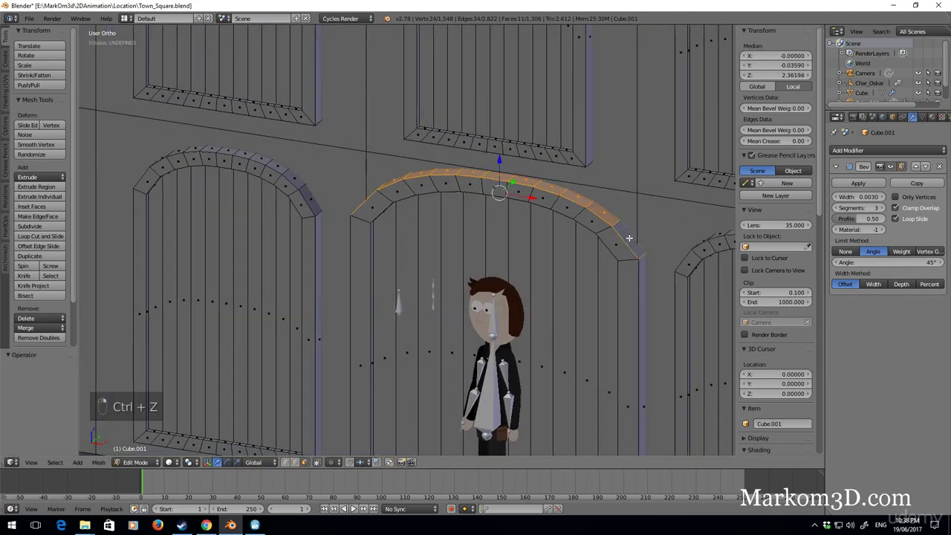
drag(501, 157, 502, 143)
key(s)
key(x)
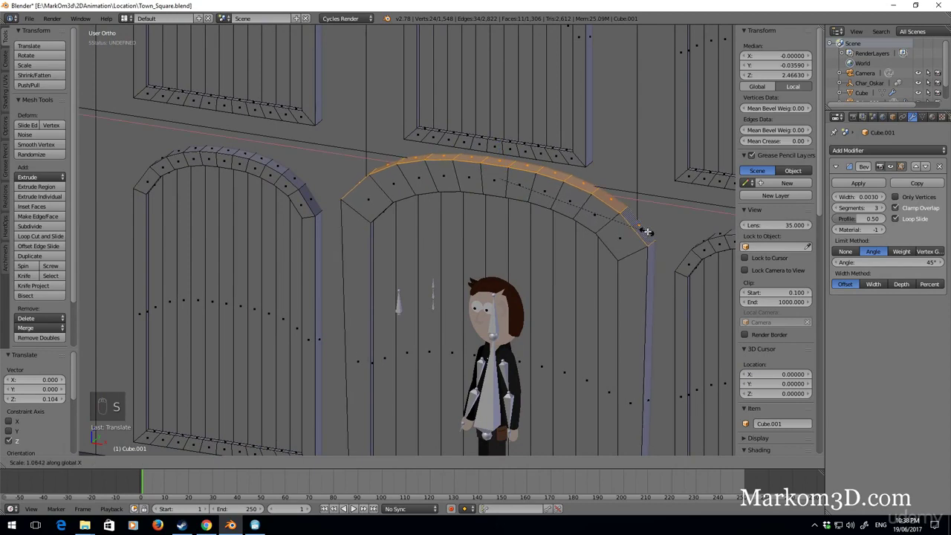
click(635, 229)
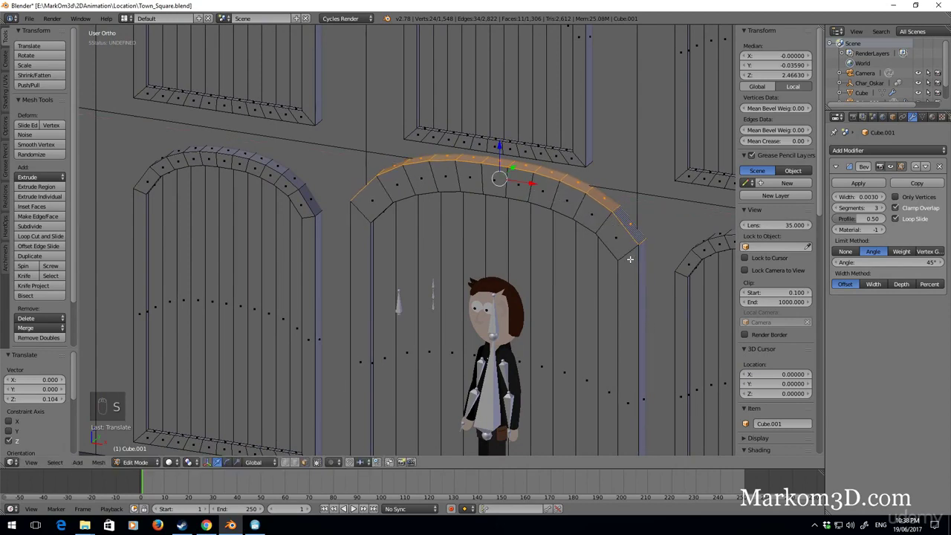
Check the enlarged doorway against the character and neighbouring windows in front view, in wireframe and solid display.
key(KP_3)
key(KP_1)
shift+middle_drag(580, 247, 585, 96)
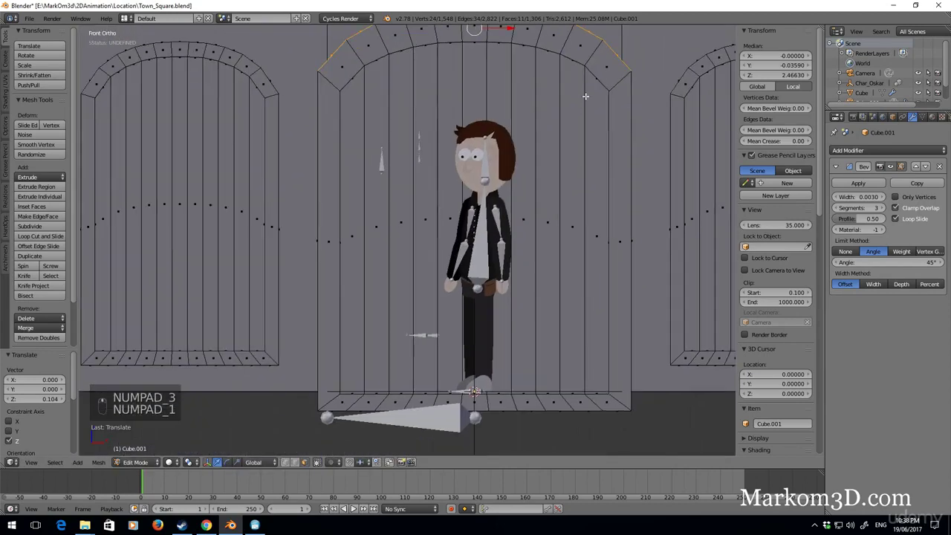
scroll(472, 147, down, 4)
key(z)
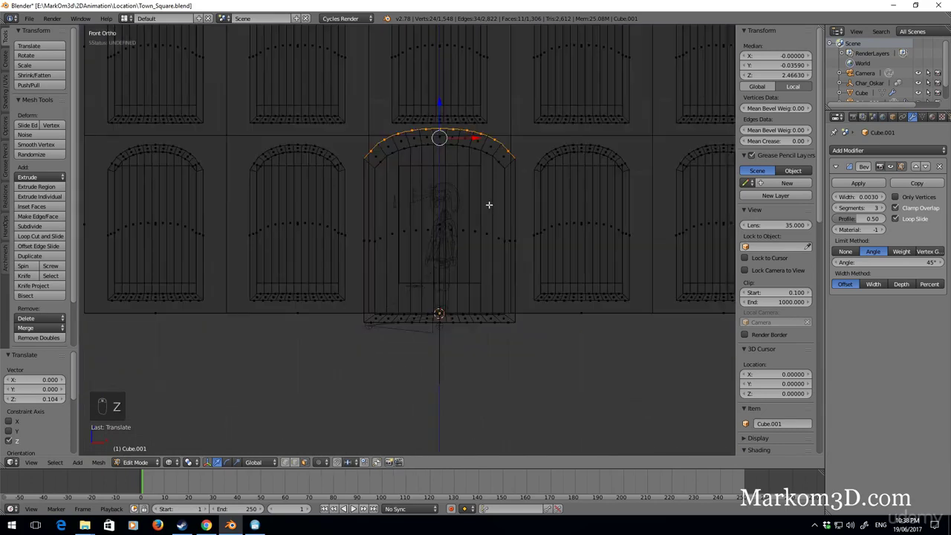
key(z)
key(Tab)
key(Tab)
scroll(474, 200, up, 3)
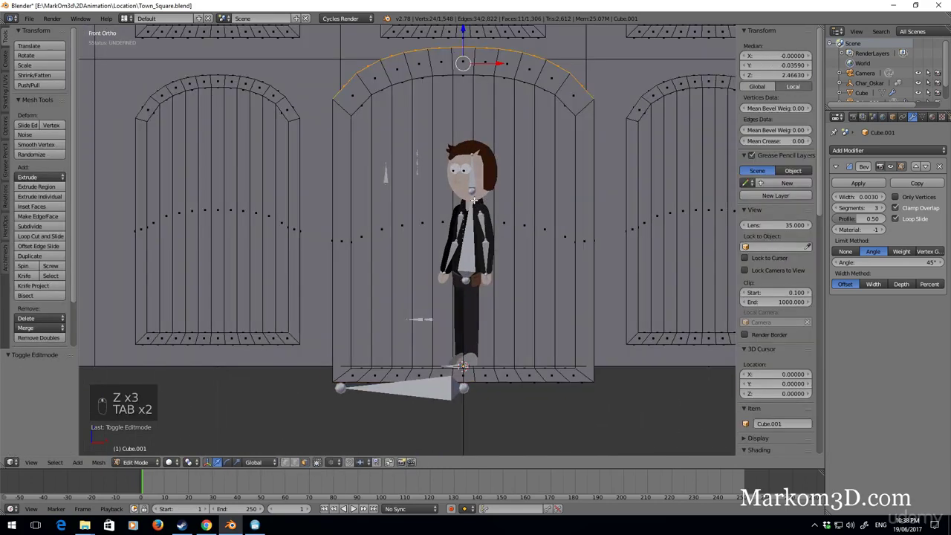
Duplicate all of the doorway's inner panel faces and move the copy 3.277 out in front of the facade along negative Y.
right_click(364, 254)
shift+right_click(382, 254)
shift+right_click(401, 253)
shift+right_click(422, 253)
shift+right_click(437, 252)
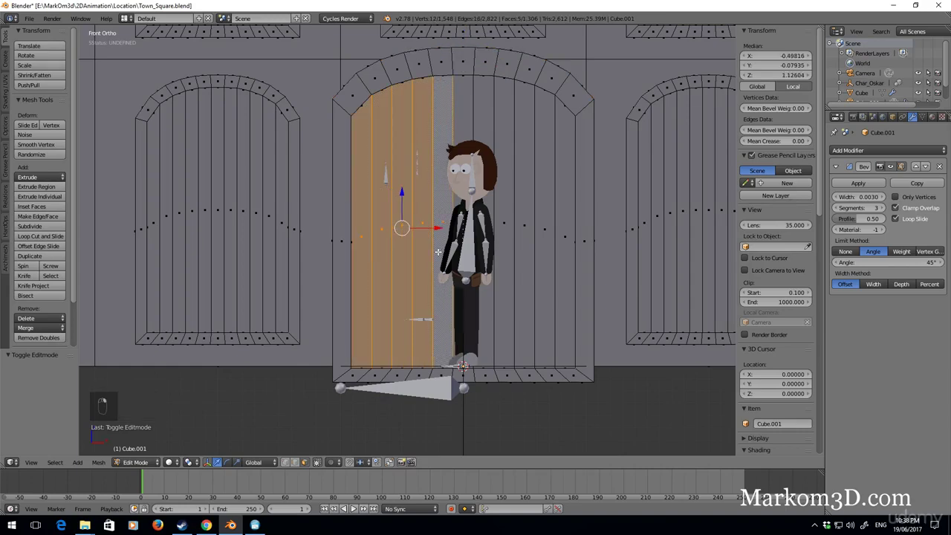
middle_drag(528, 252, 452, 270)
shift+right_click(476, 119)
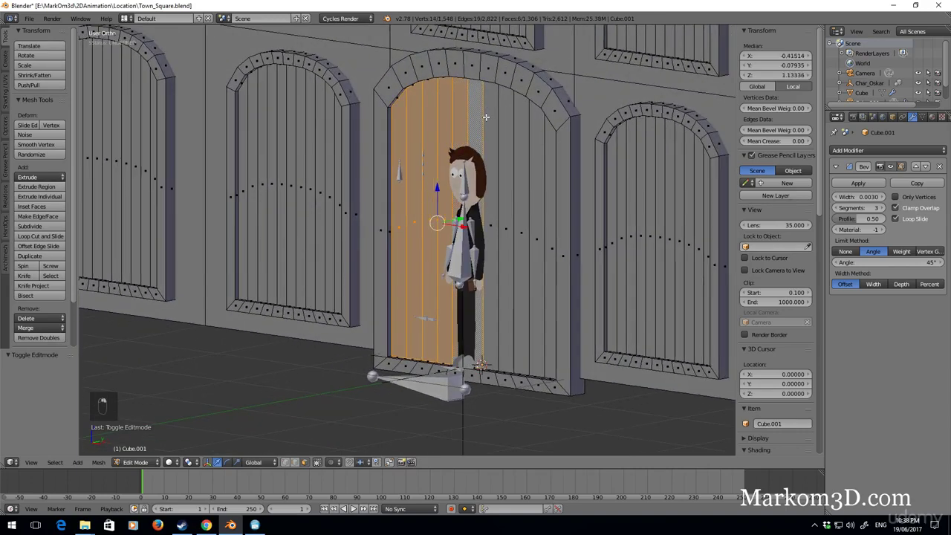
shift+right_click(492, 135)
shift+right_click(506, 145)
mouse_move(510, 146)
mouse_down()
mouse_move(542, 181)
mouse_move(552, 218)
mouse_up()
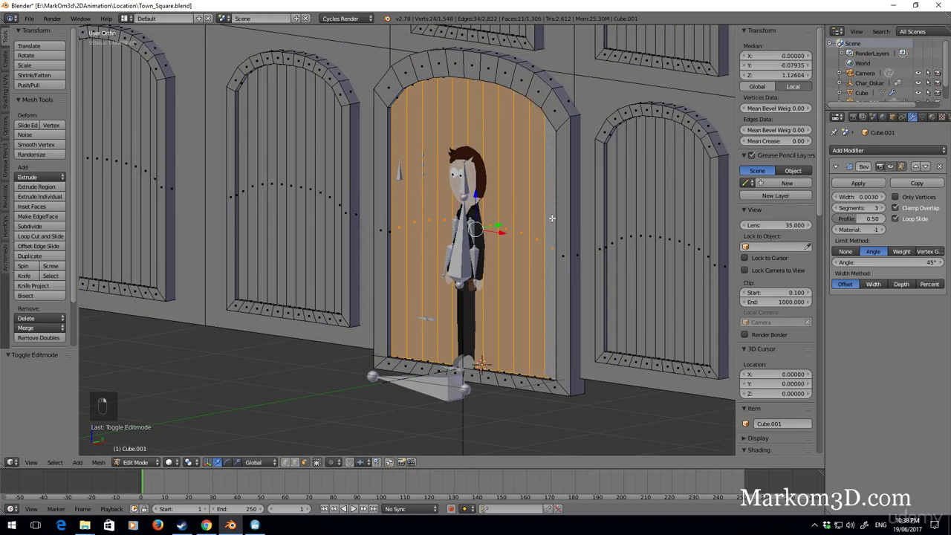
key(shift+d)
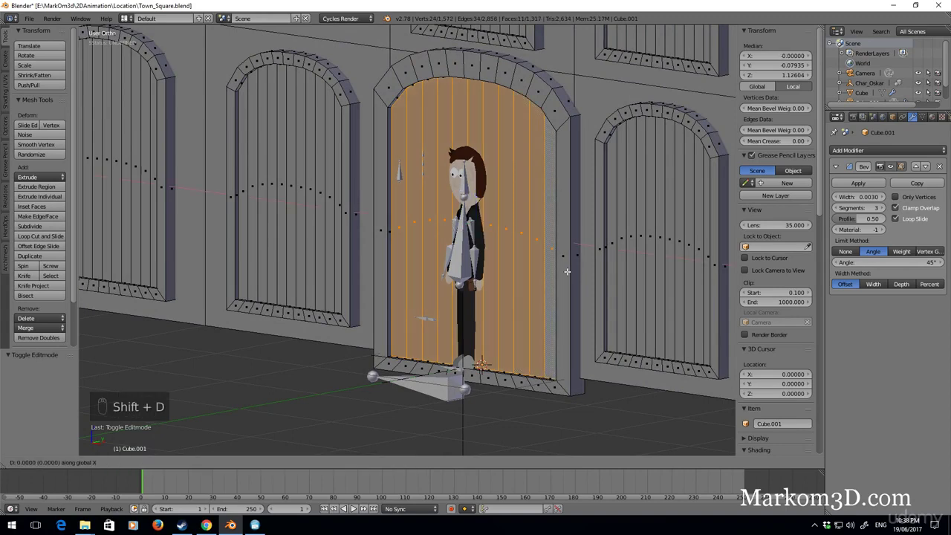
key(y)
click(319, 407)
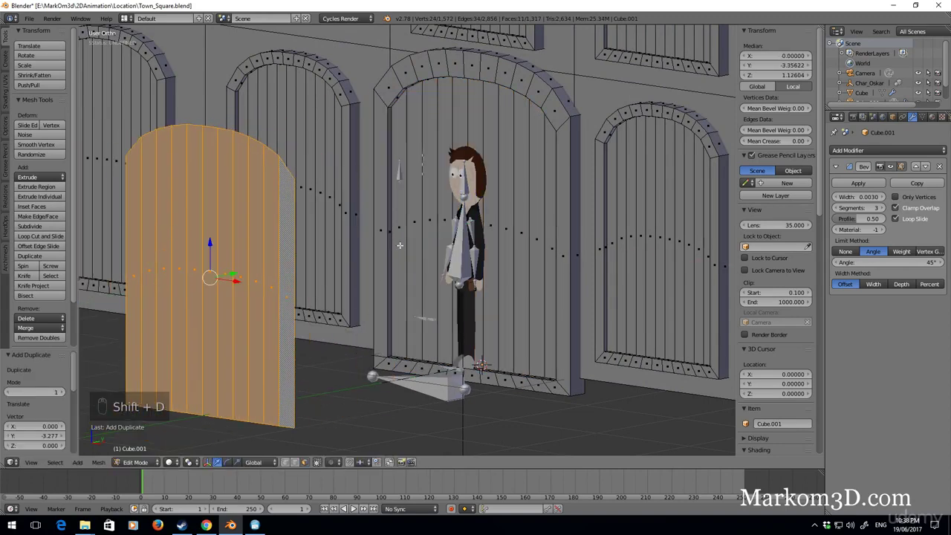
Delete the original inner panel faces inside the doorway frame.
mouse_move(400, 245)
mouse_down()
mouse_move(436, 246)
mouse_move(496, 272)
mouse_up()
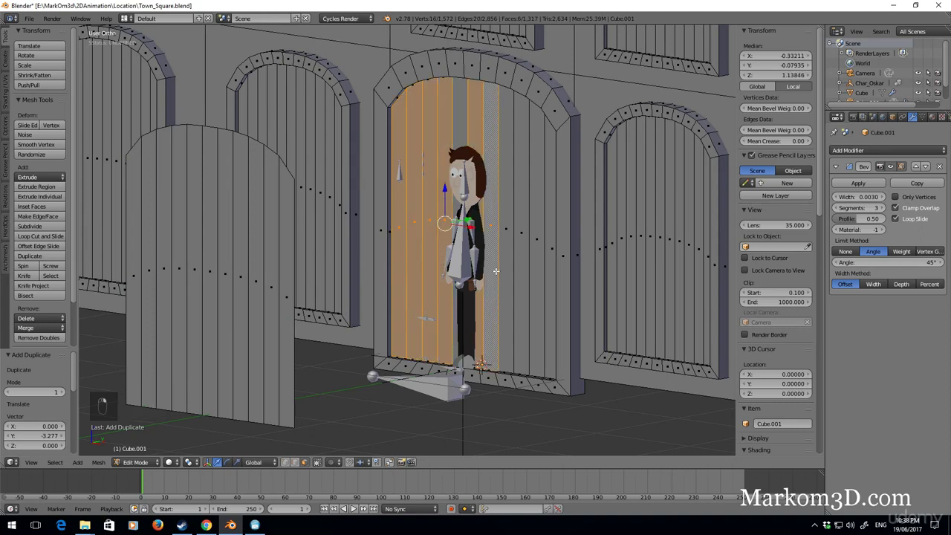
shift+right_click(508, 273)
shift+right_click(524, 276)
shift+right_click(536, 282)
shift+right_click(547, 288)
shift+right_click(460, 144)
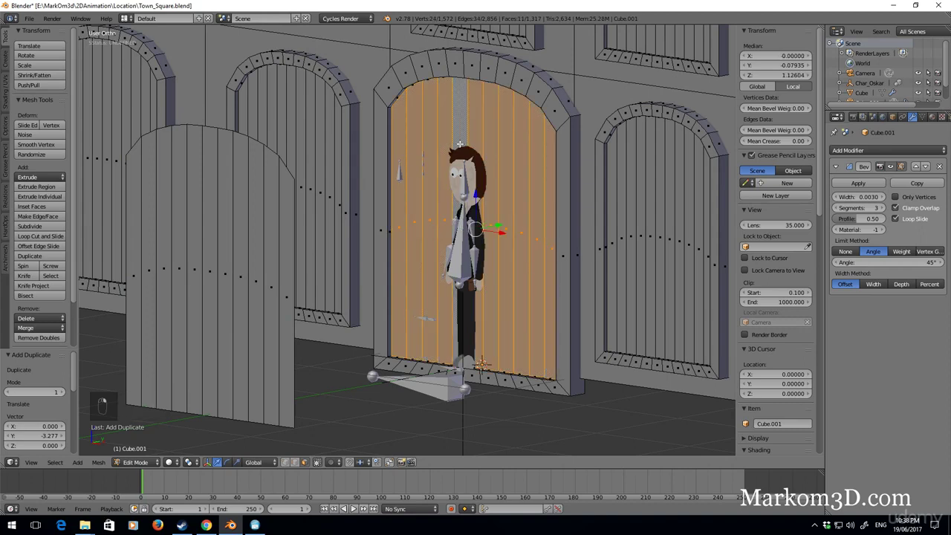
key(Delete)
click(461, 146)
middle_drag(401, 230, 326, 250)
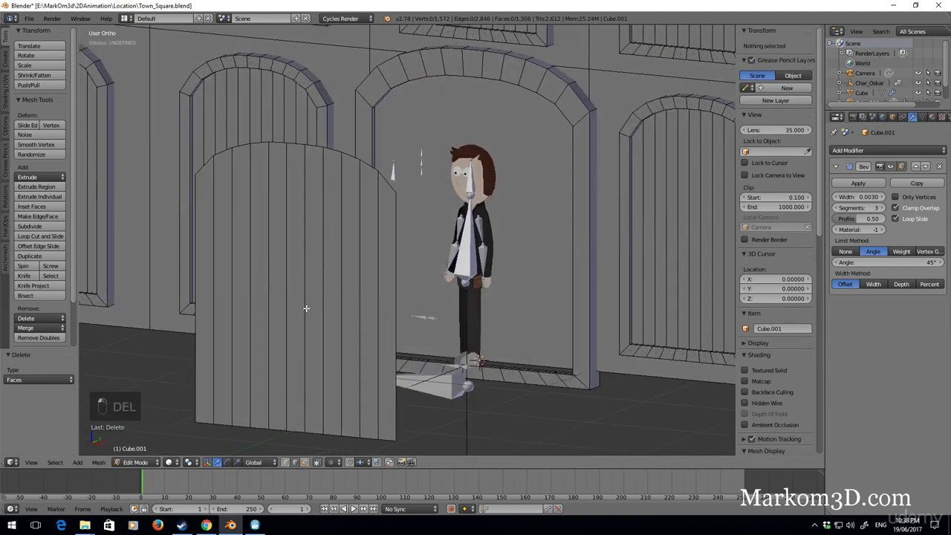
Add a single centred vertical loop cut to the copied door panel and rip it in place to separate two leaves.
key(KP_3)
key(KP_1)
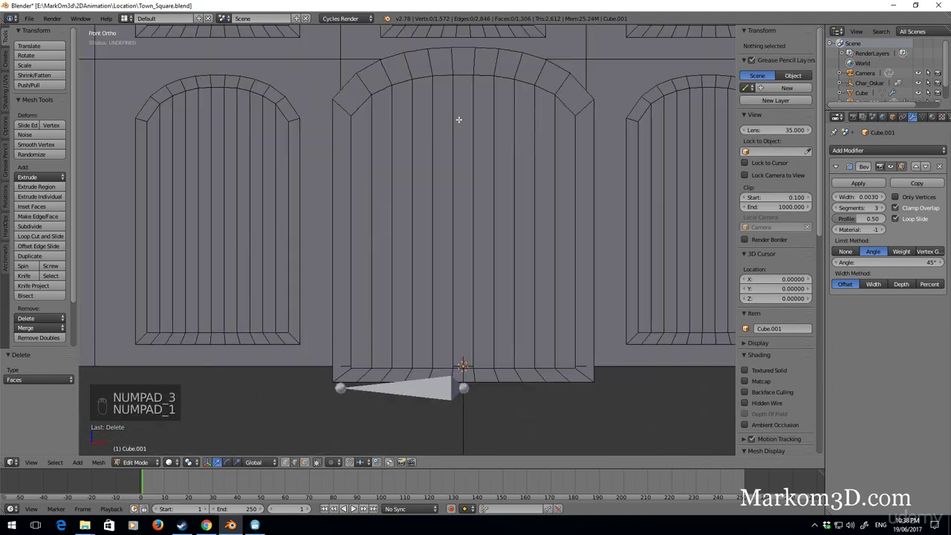
key(ctrl+r)
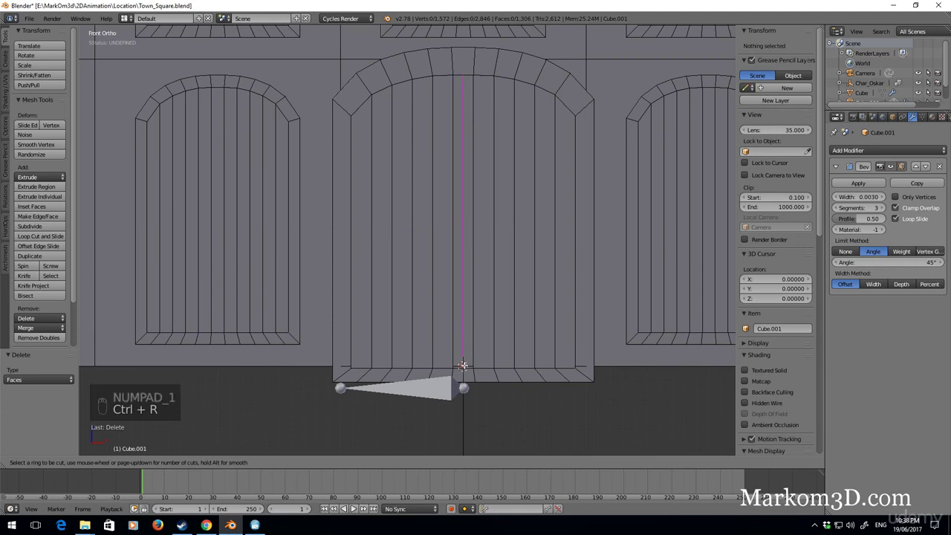
click(462, 364)
right_click(463, 364)
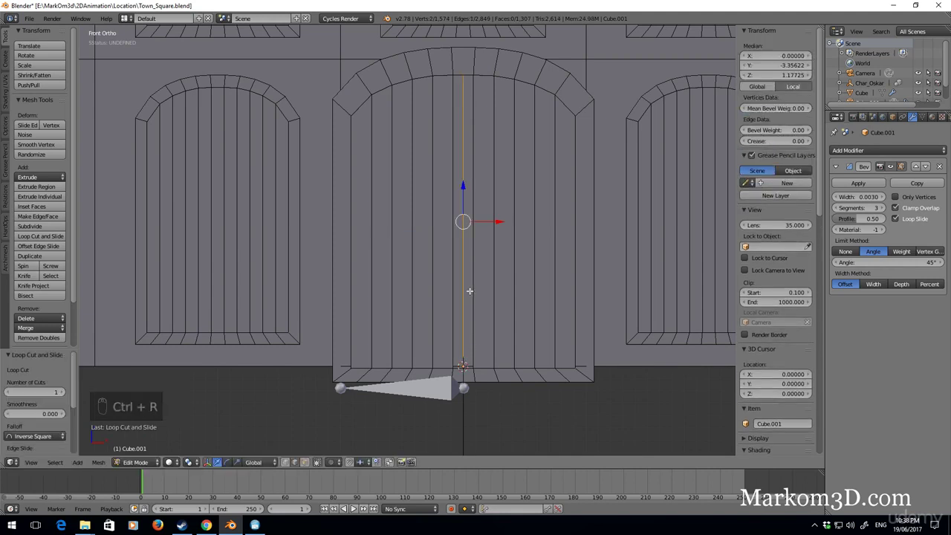
key(v)
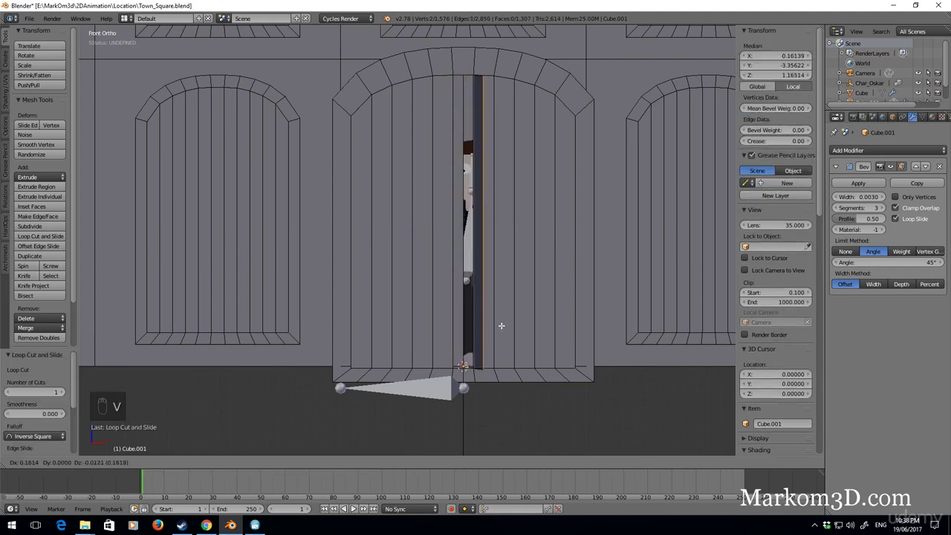
right_click(458, 307)
Select all linked faces of both door leaves and extrude them 0.127 to give the doors thickness.
middle_drag(458, 307, 498, 395)
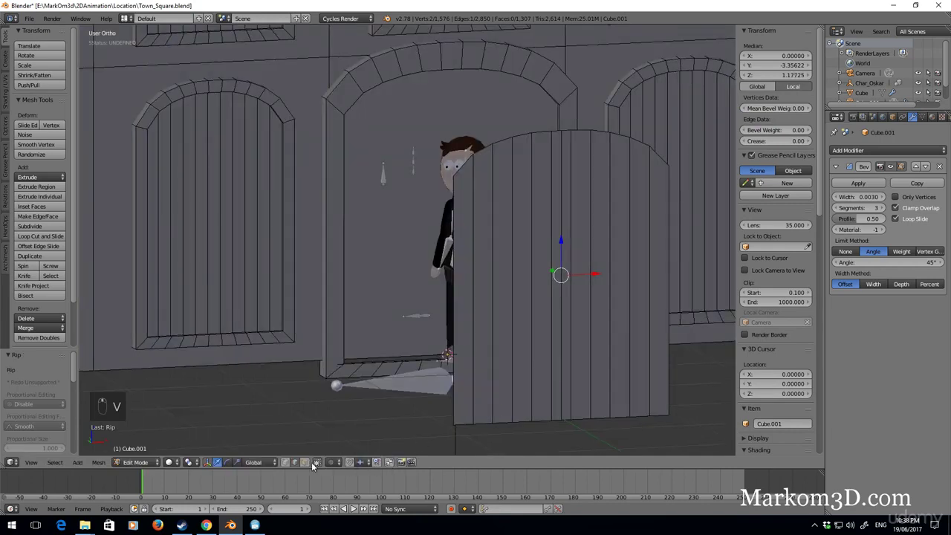
click(315, 462)
right_click(522, 370)
shift+right_click(601, 334)
key(ctrl+l)
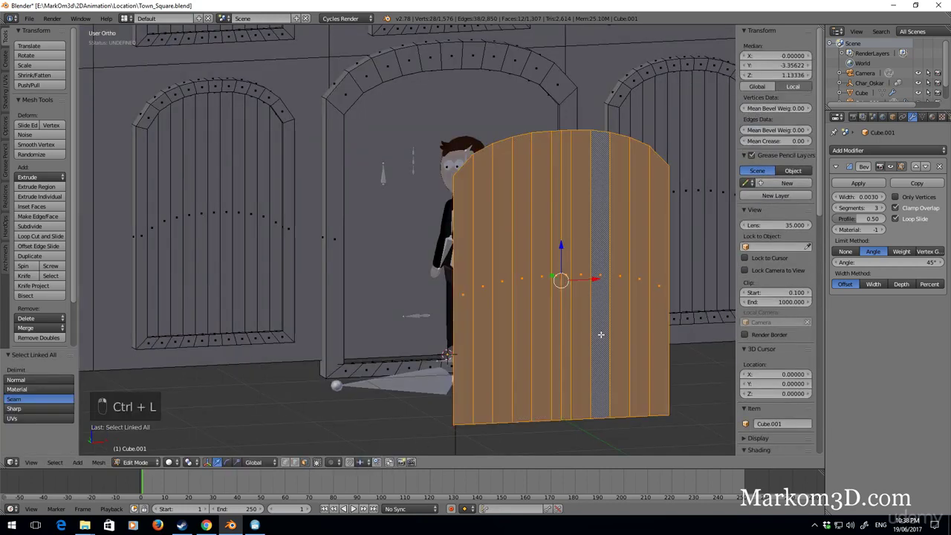
middle_drag(601, 334, 657, 380)
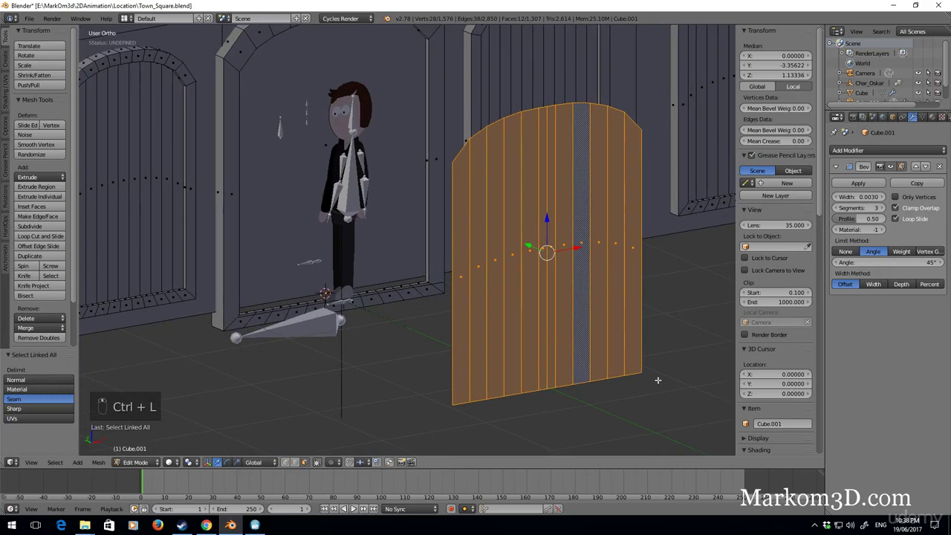
key(e)
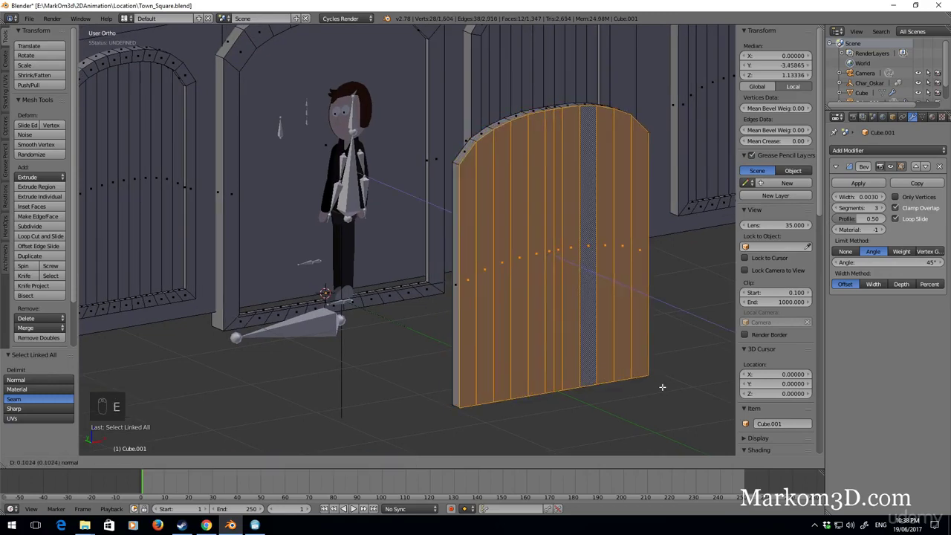
click(663, 387)
Inspect the extruded door leaves up close in wireframe and in object mode.
shift+middle_drag(566, 335, 478, 326)
scroll(507, 342, up, 5)
scroll(496, 333, down, 5)
key(z)
key(z)
key(z)
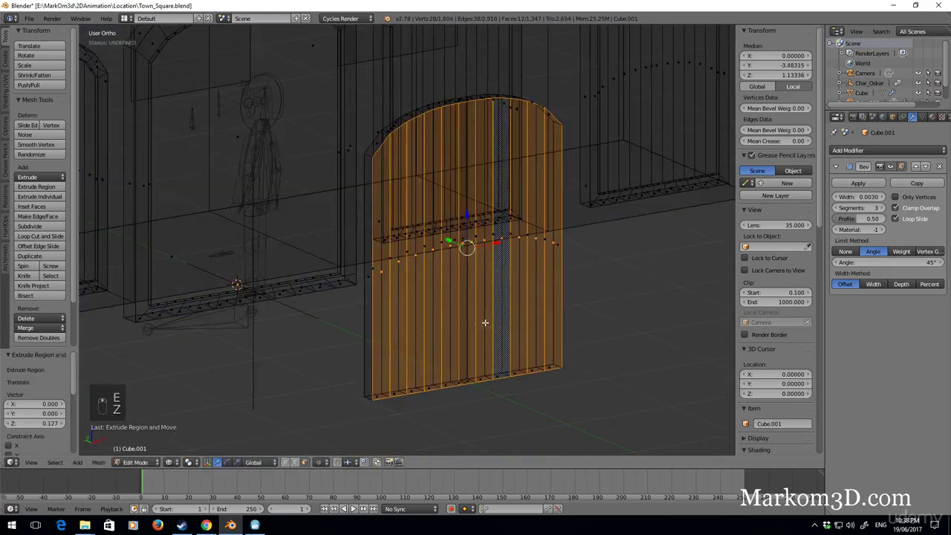
scroll(482, 314, up, 1)
key(Tab)
scroll(481, 313, up, 3)
key(Tab)
scroll(487, 177, down, 4)
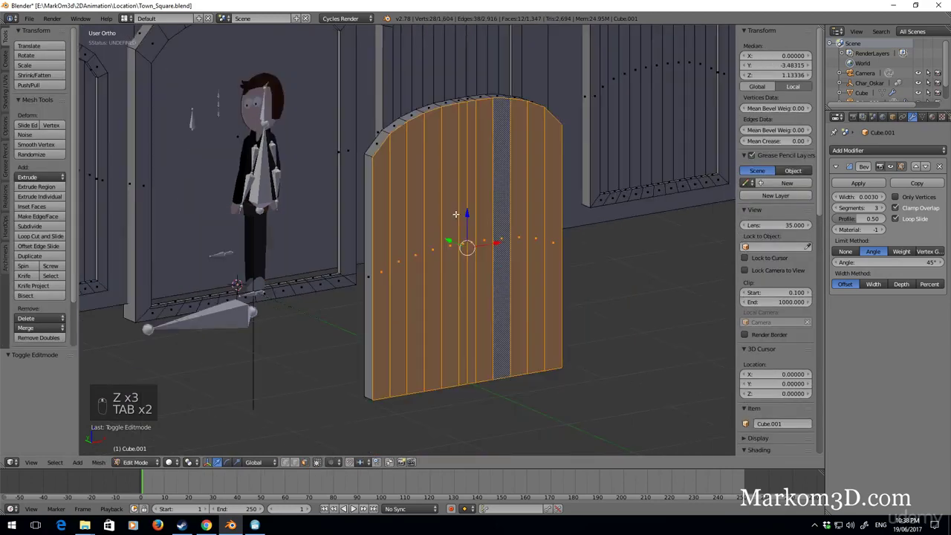
scroll(446, 297, down, 1)
scroll(420, 413, up, 1)
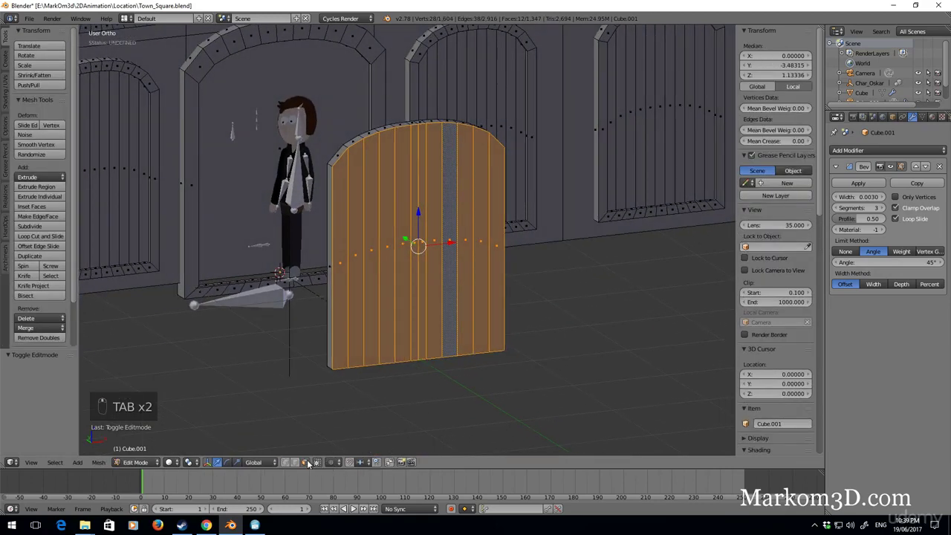
Select the front faces of both door leaves and inset them with a thickness of 0.0725.
right_click(344, 260)
shift+right_click(358, 259)
shift+right_click(373, 259)
shift+right_click(389, 258)
shift+right_click(404, 256)
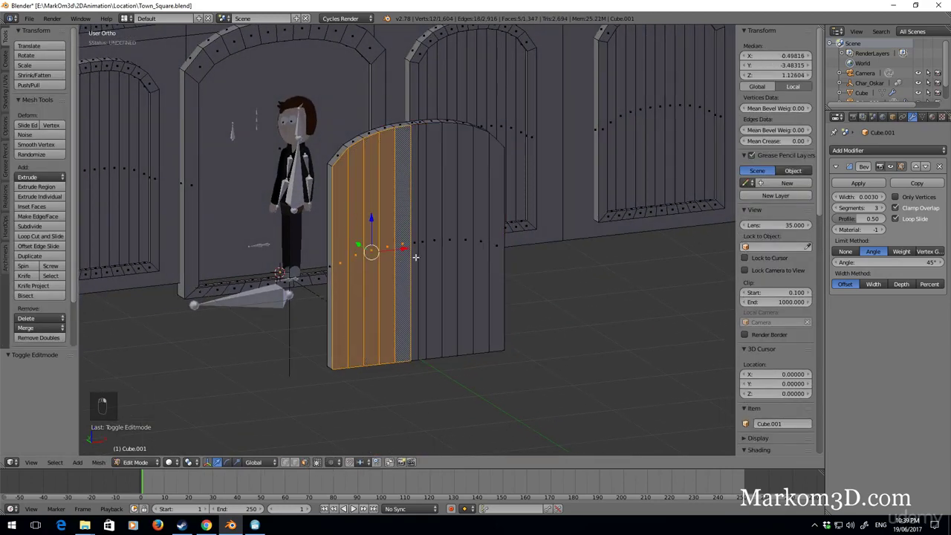
shift+right_click(415, 257)
shift+right_click(422, 257)
mouse_move(423, 257)
mouse_down()
mouse_move(490, 269)
mouse_move(583, 349)
mouse_up()
key(i)
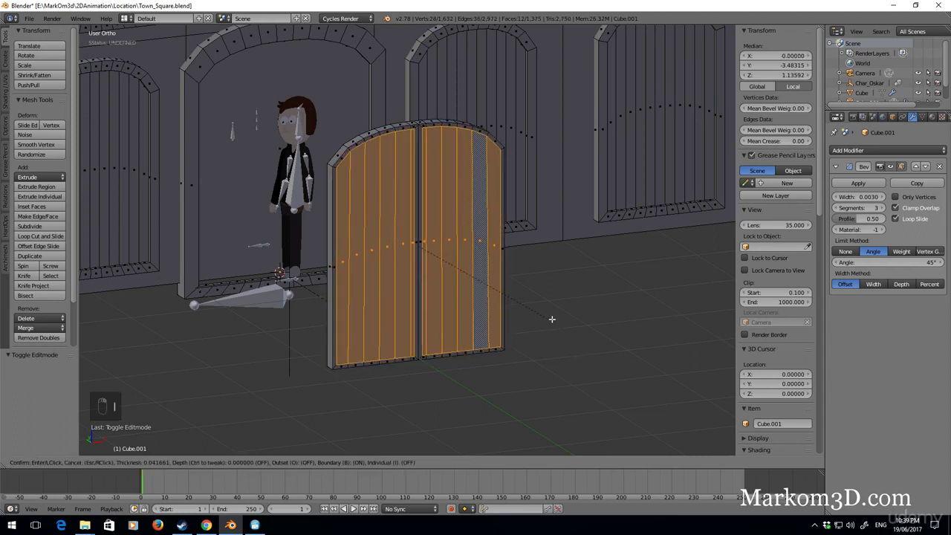
click(572, 378)
key(s)
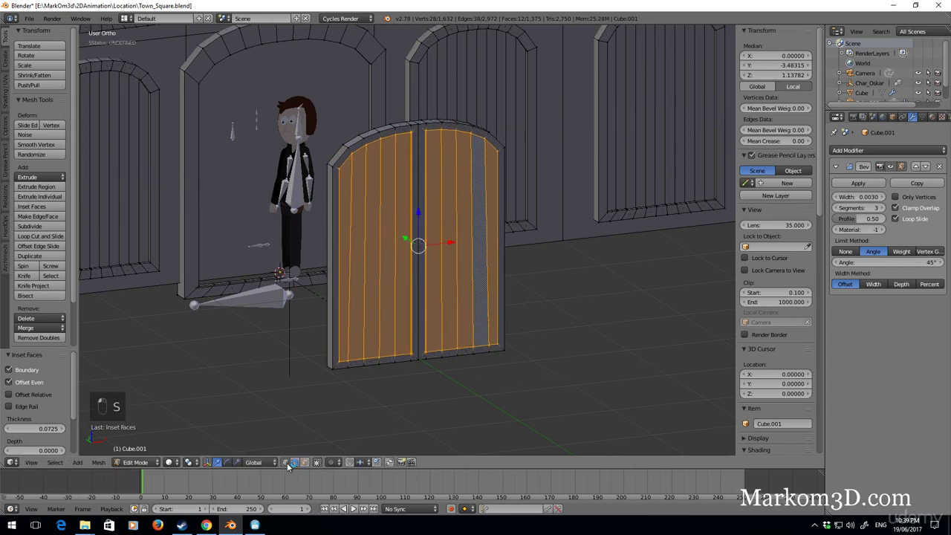
Deselect the upper vertices of the inset door fronts, keeping only the bottom row of inset vertices on both leaves selected.
key(b)
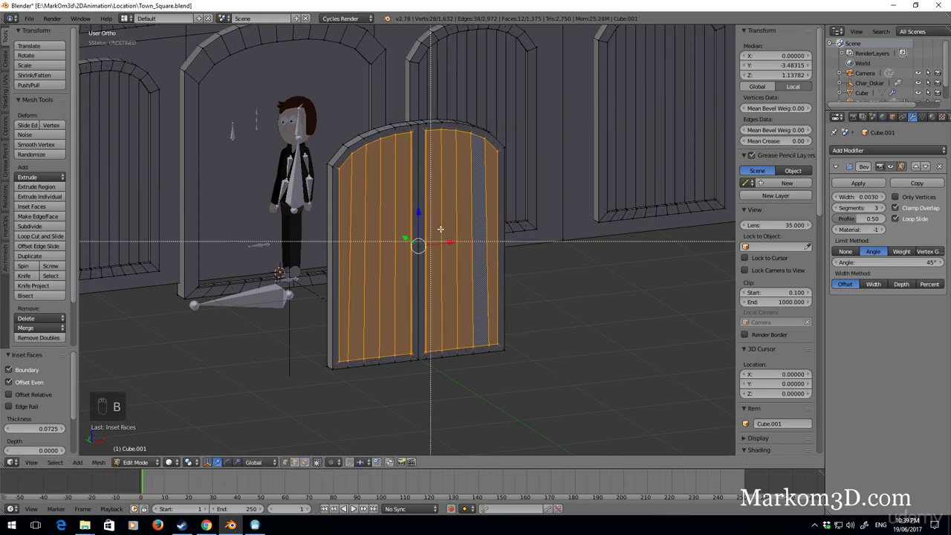
drag(550, 95, 261, 218)
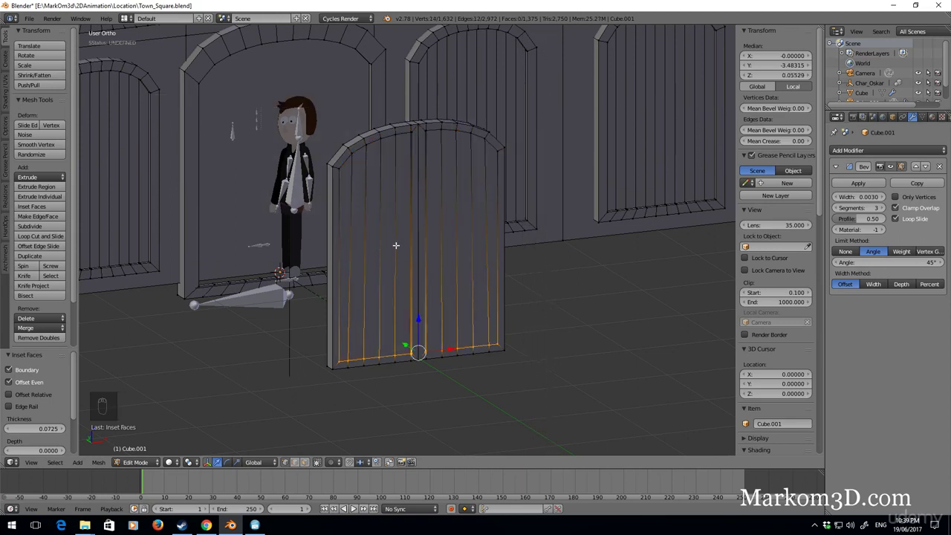
Try to raise the bottom inset vertices of both door leaves about 1.41 along Z, inspect the panels, and undo the move.
key(g)
key(z)
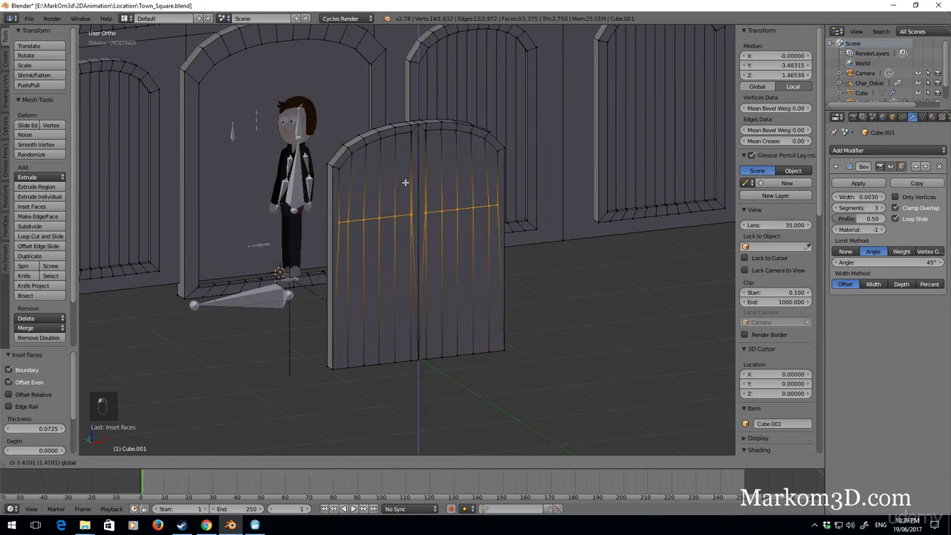
click(406, 182)
key(z)
key(z)
middle_drag(400, 225, 342, 297)
scroll(516, 286, up, 4)
scroll(331, 399, up, 2)
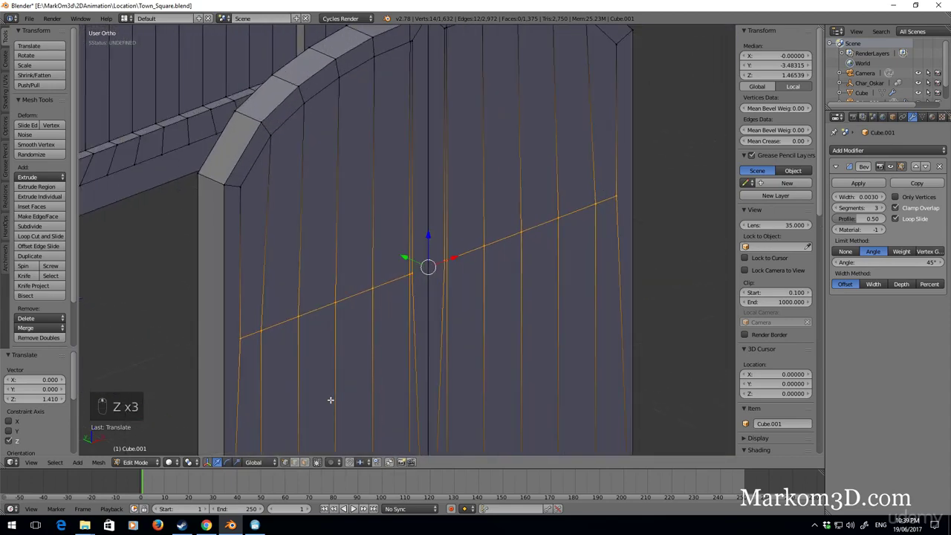
key(a)
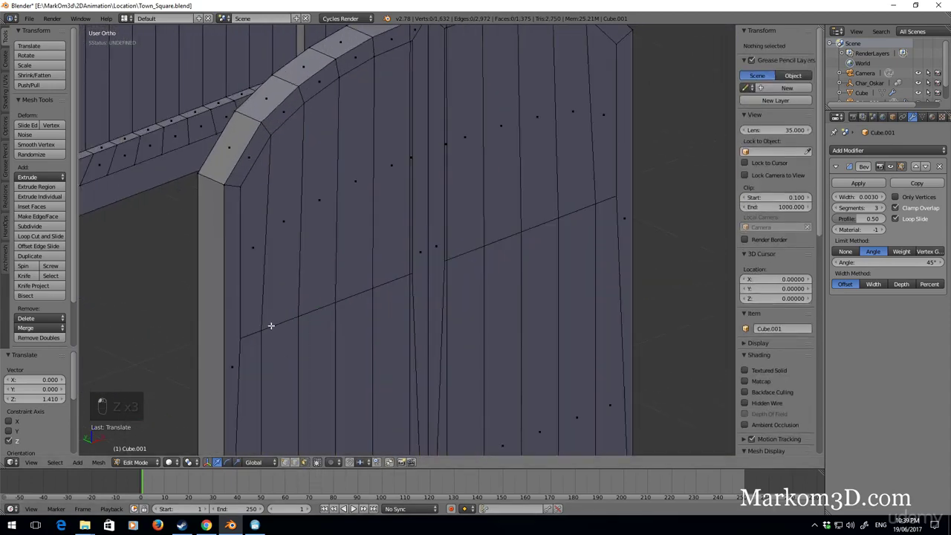
scroll(438, 335, down, 4)
middle_drag(437, 335, 389, 303)
key(ctrl+z)
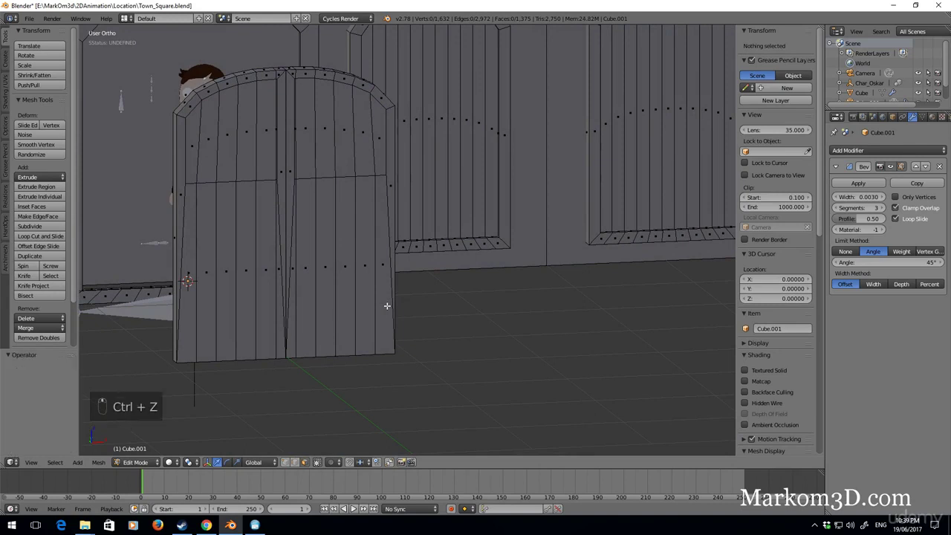
key(ctrl+z)
key(ctrl+z)
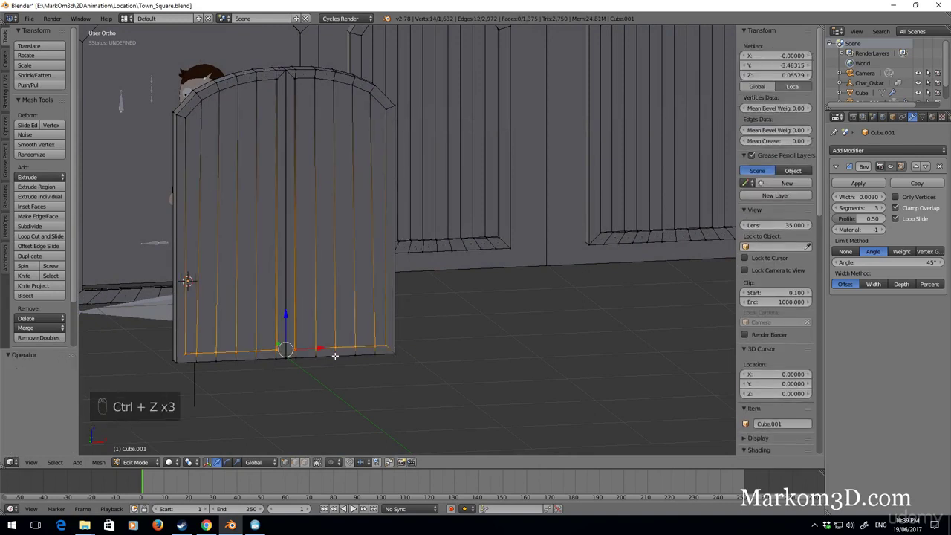
Raise the bottom inset vertices of both door leaves along Z to a height of about 1.16, forming upper panels.
scroll(331, 357, up, 4)
shift+middle_drag(318, 364, 422, 317)
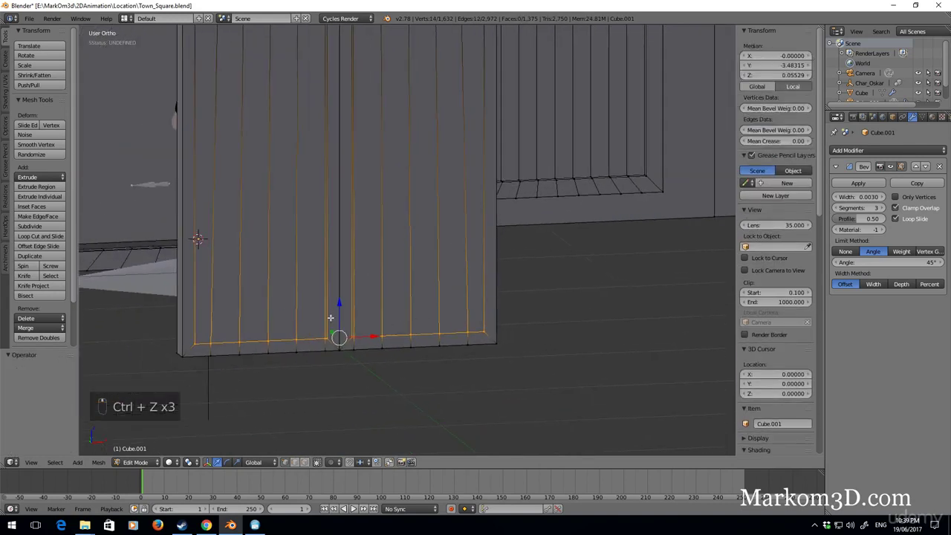
drag(330, 318, 361, 92)
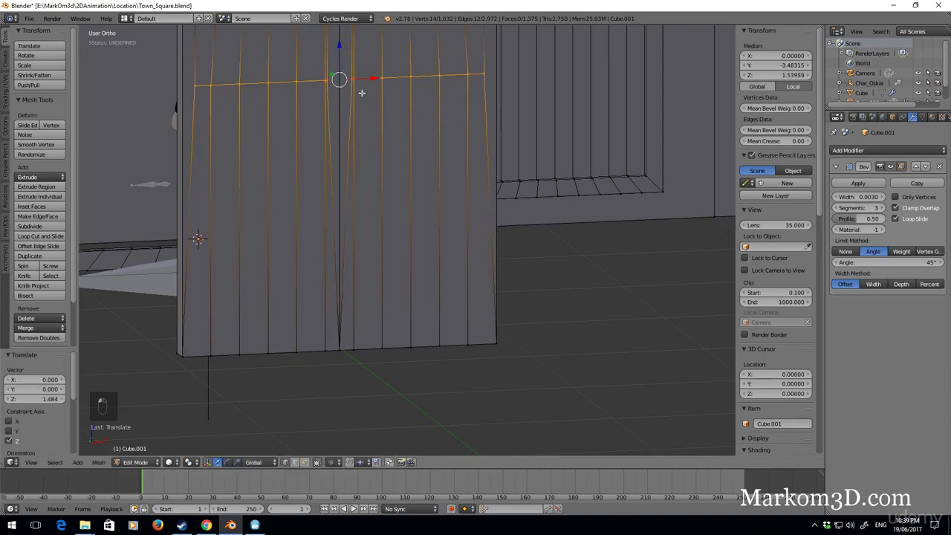
shift+middle_drag(362, 92, 402, 257)
drag(398, 240, 398, 305)
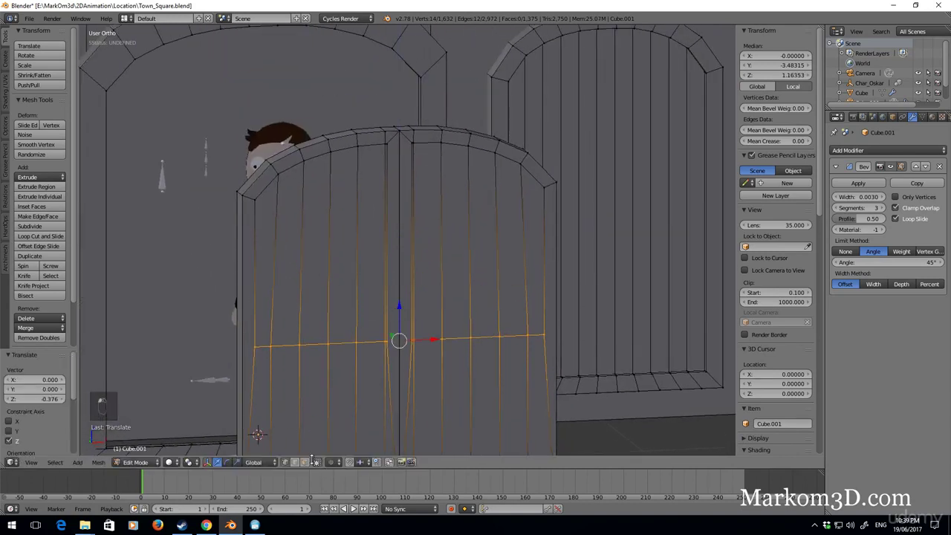
Switch to face selection and select all ten upper panel faces across both door leaves.
click(305, 462)
right_click(269, 303)
shift+right_click(289, 296)
shift+right_click(318, 295)
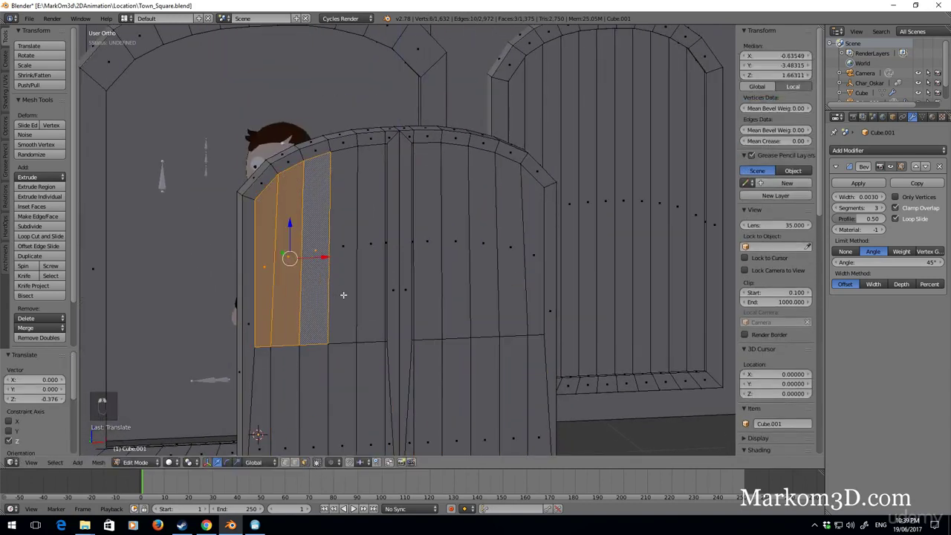
shift+right_click(344, 295)
shift+right_click(372, 295)
shift+click(427, 294)
shift+click(455, 295)
shift+click(484, 297)
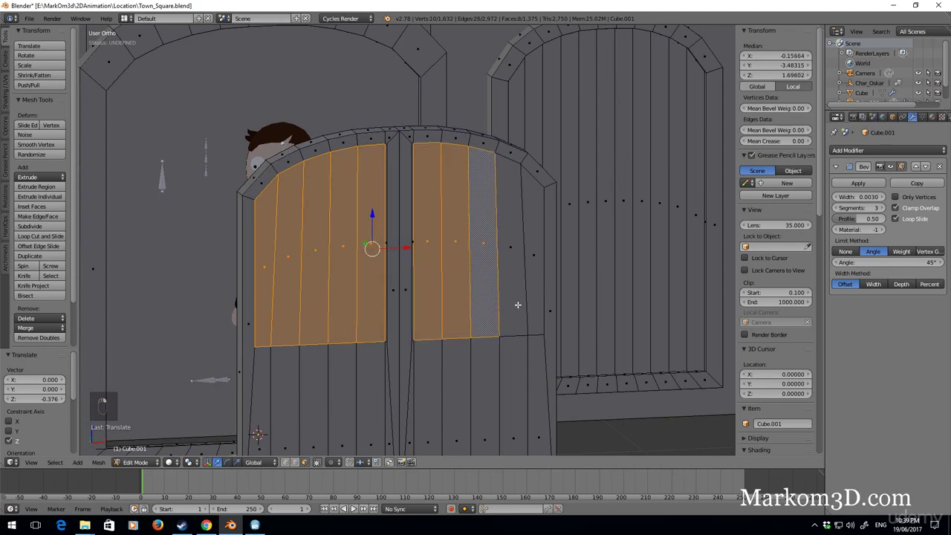
shift+click(512, 299)
shift+click(536, 300)
Add the narrow sliver faces along the inner edges of both upper panels to the selection, leaving the central strips unselected.
middle_drag(434, 294, 552, 339)
scroll(552, 339, up, 2)
shift+middle_drag(632, 396, 530, 361)
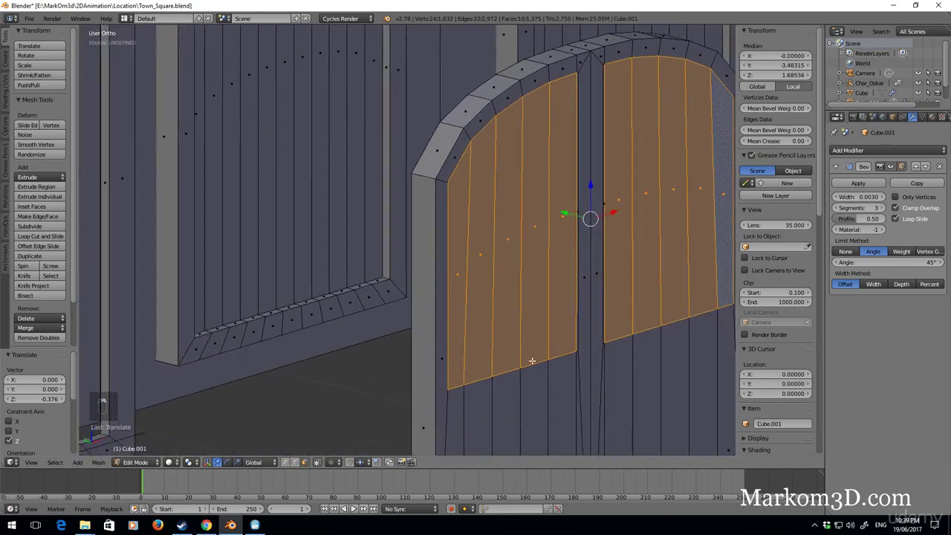
shift+middle_drag(600, 371, 484, 332)
scroll(484, 331, up, 4)
middle_drag(553, 202, 486, 186)
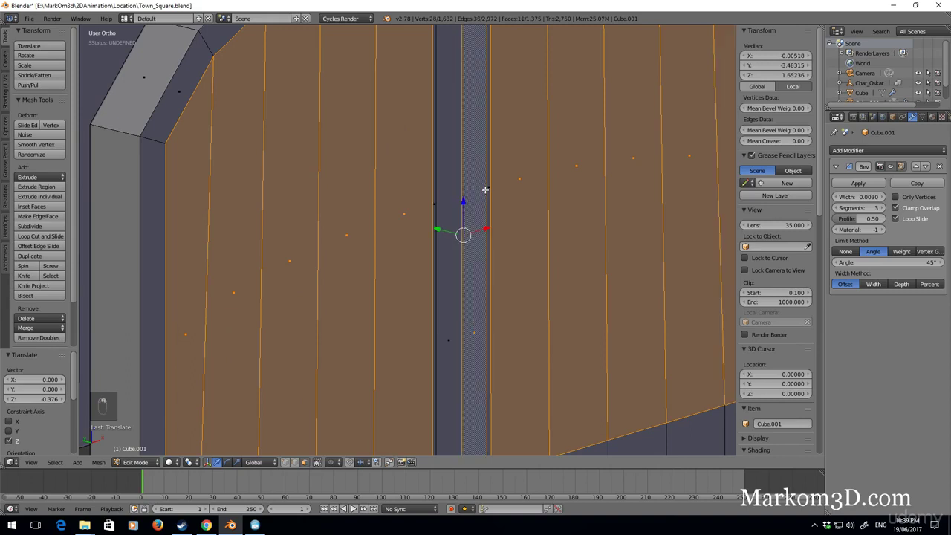
key(ctrl+z)
shift+right_click(434, 206)
scroll(477, 354, down, 4)
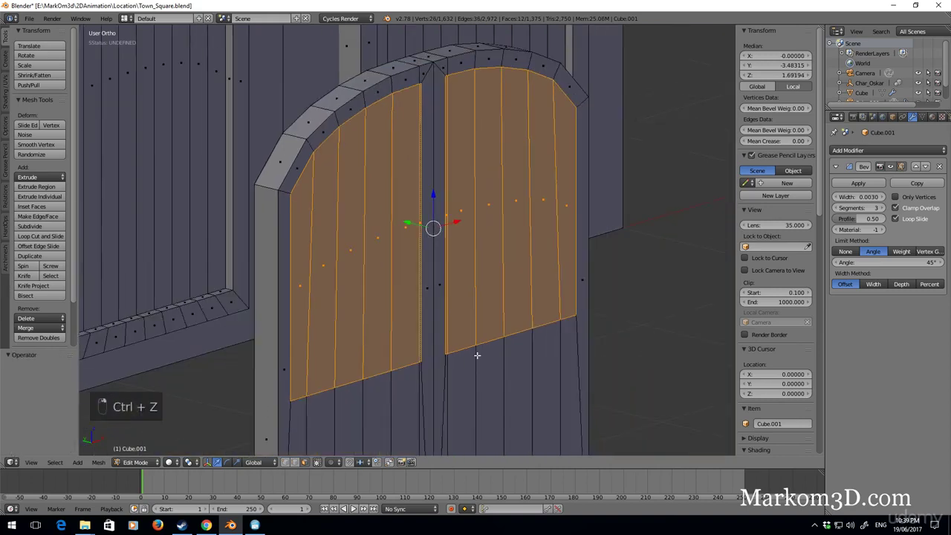
Extrude the selected upper panel faces about 0.02 inward to recess them, and check the doors in object mode.
shift+middle_drag(538, 386, 534, 361)
key(e)
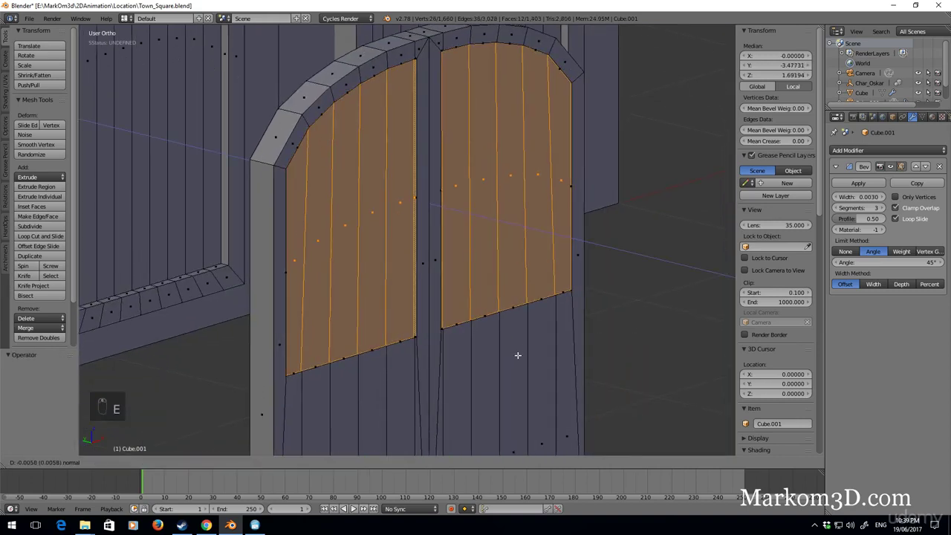
click(495, 351)
key(z)
scroll(496, 367, down, 4)
key(z)
key(z)
key(Tab)
Select all linked geometry of both door leaves and move it 3.374 along Y into the arched ground-floor doorway.
middle_drag(492, 355, 469, 357)
scroll(469, 356, down, 4)
mouse_move(420, 324)
middle_down()
mouse_move(359, 303)
mouse_move(428, 312)
middle_up()
scroll(429, 312, up, 3)
key(Tab)
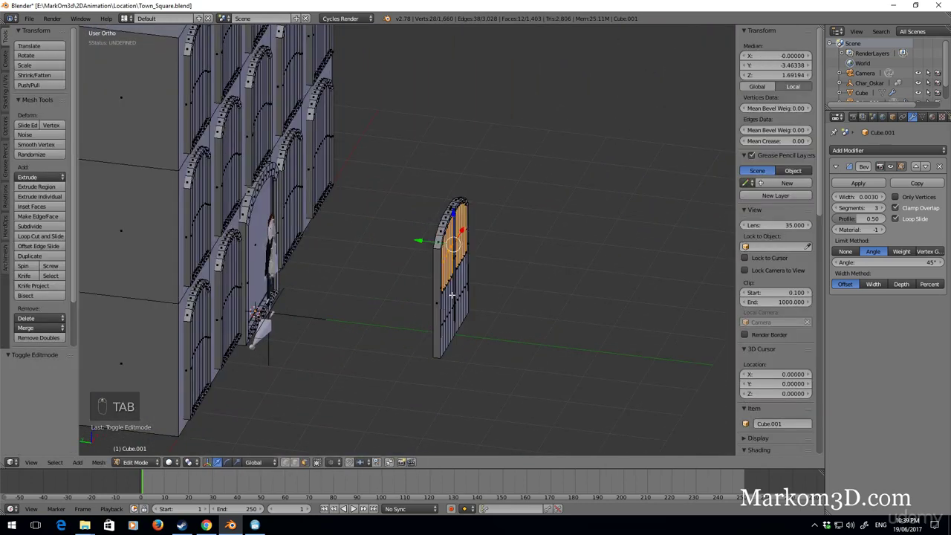
key(ctrl+l)
key(g)
key(y)
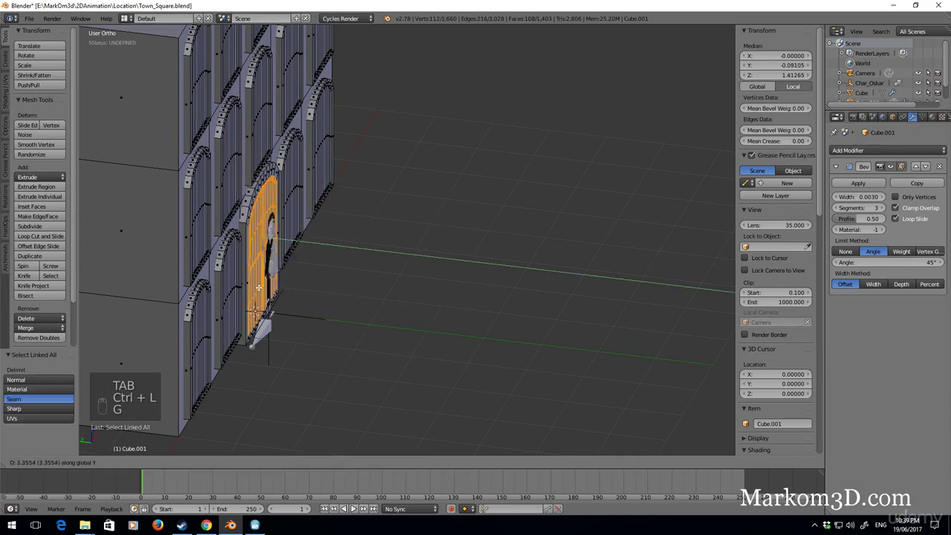
click(258, 288)
middle_drag(258, 289, 270, 260)
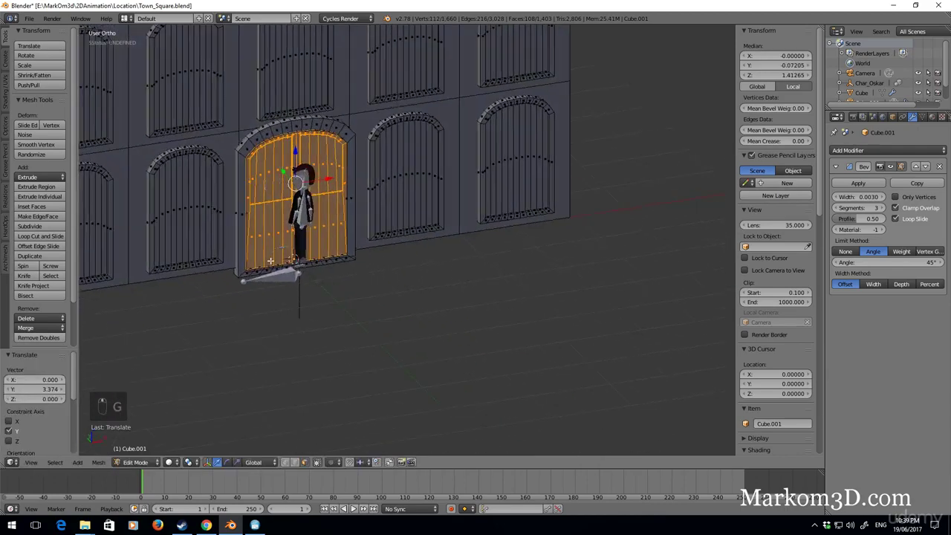
Return to object mode with solid shading, check the building's front, and save the file over Town_Square.blend.
key(z)
key(z)
key(z)
key(Tab)
mouse_move(362, 233)
middle_down()
mouse_move(283, 224)
mouse_move(331, 225)
mouse_move(340, 269)
mouse_move(512, 265)
middle_up()
scroll(494, 263, down, 4)
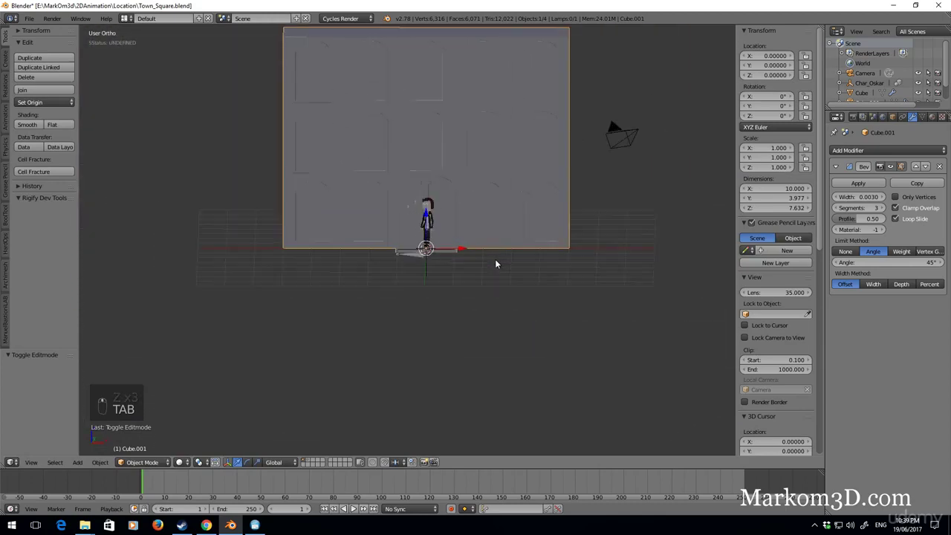
scroll(496, 263, up, 2)
key(ctrl+s)
click(496, 264)
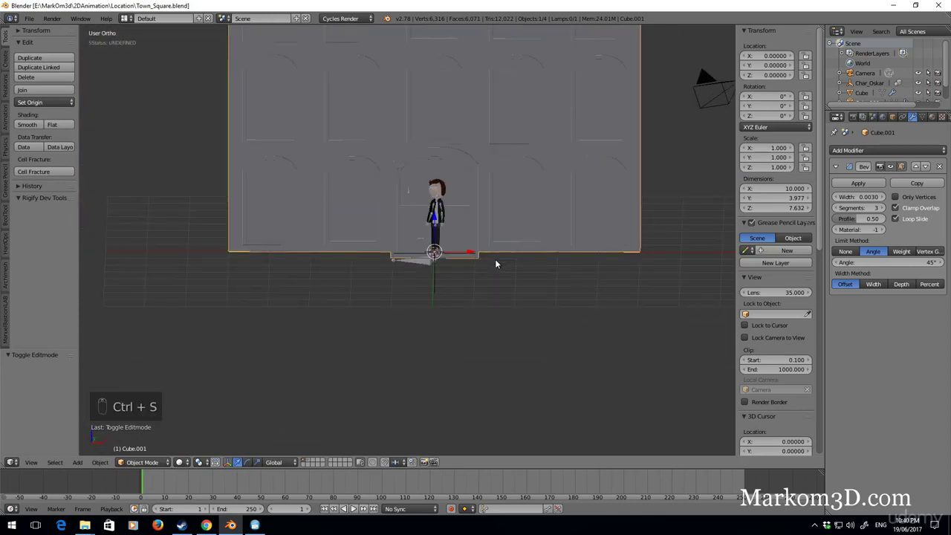